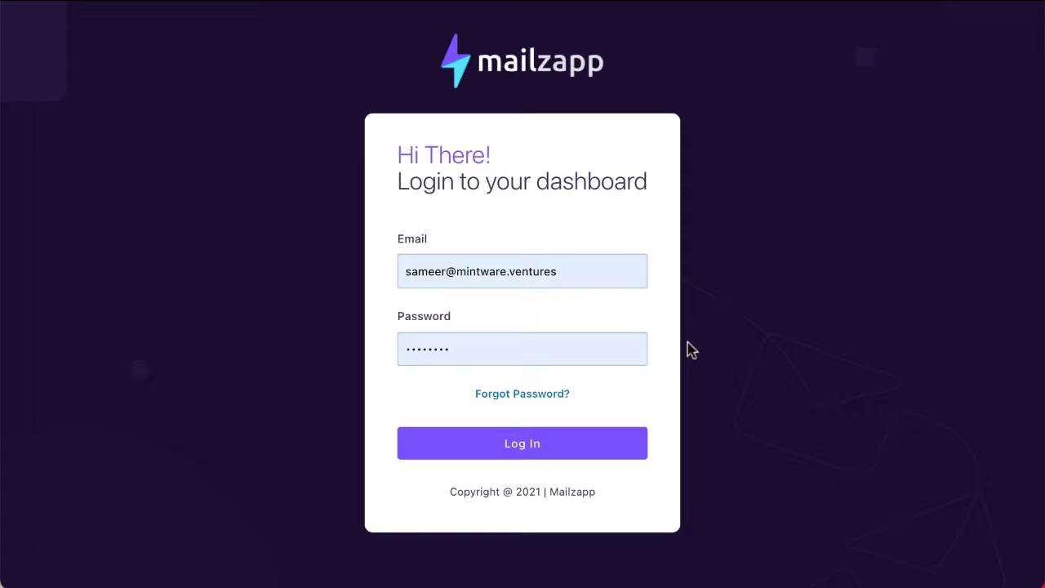
# - Sign in to Mailzapp with a saved account's autofilled email and password
pyautogui.click(518, 283)
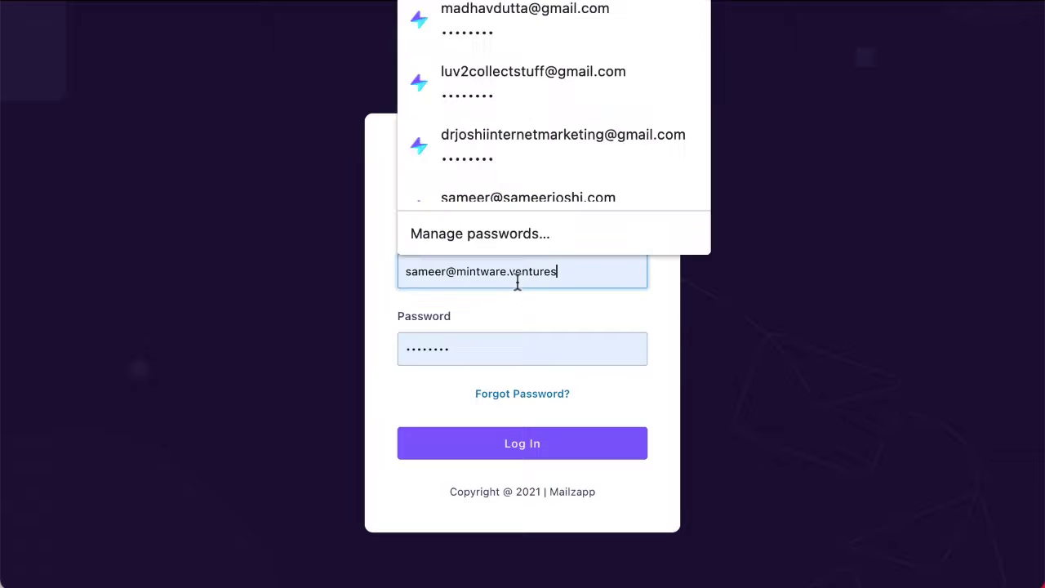
pyautogui.click(492, 25)
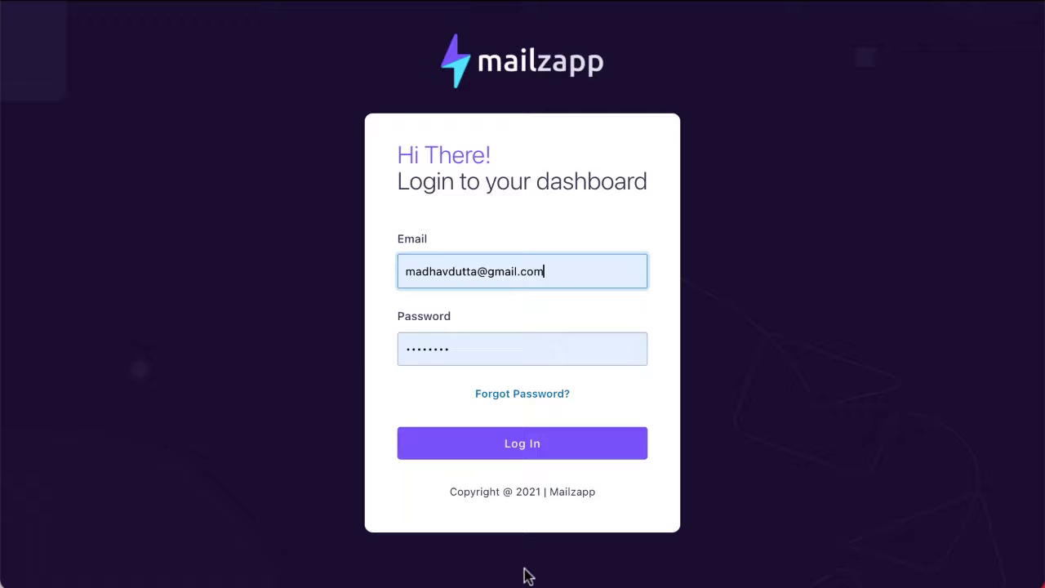
pyautogui.click(499, 445)
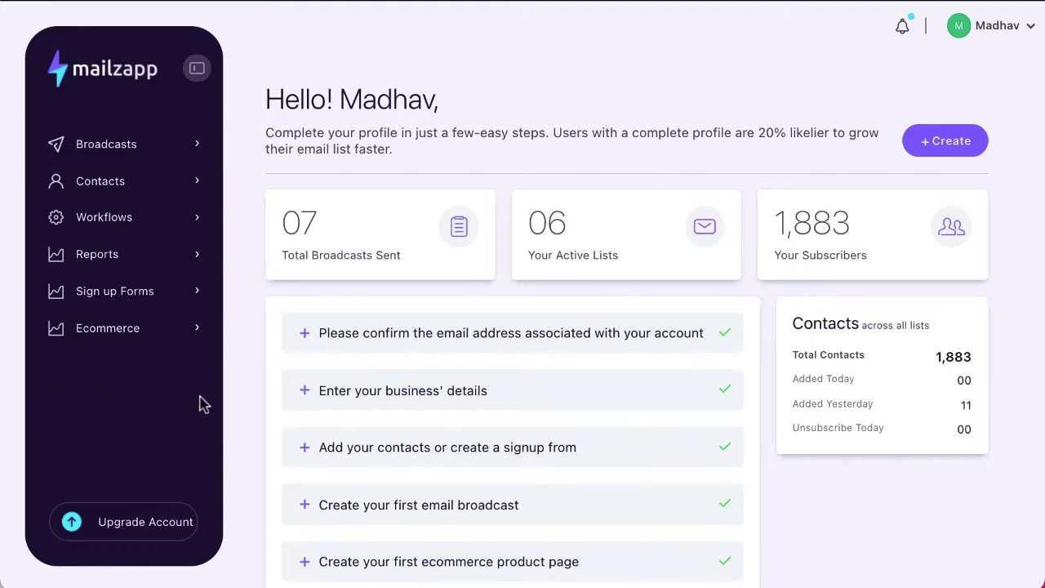
# - Open the account dropdown from the user name at the top right of the dashboard
pyautogui.click(1030, 31)
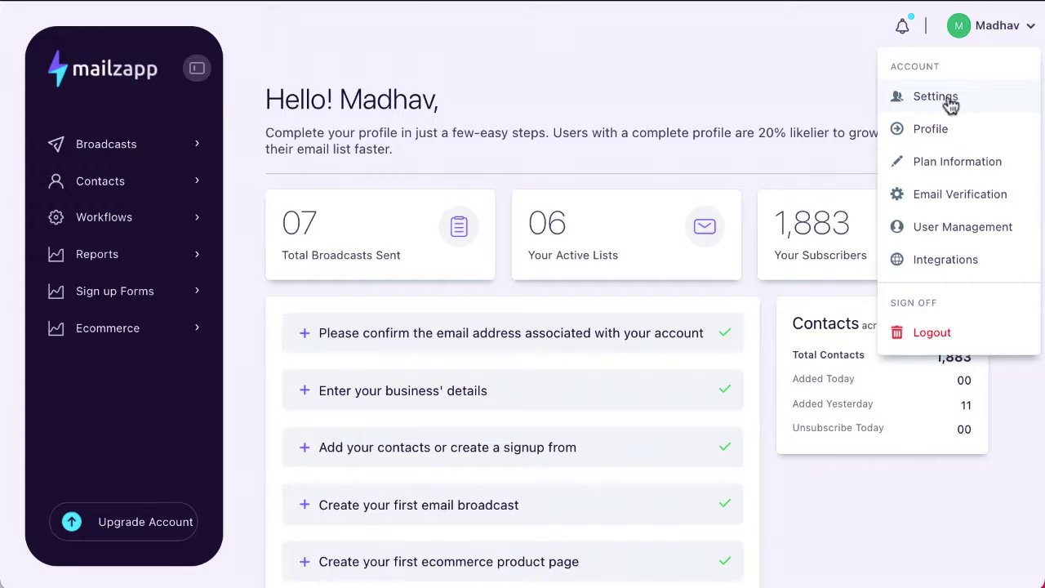
pyautogui.click(945, 99)
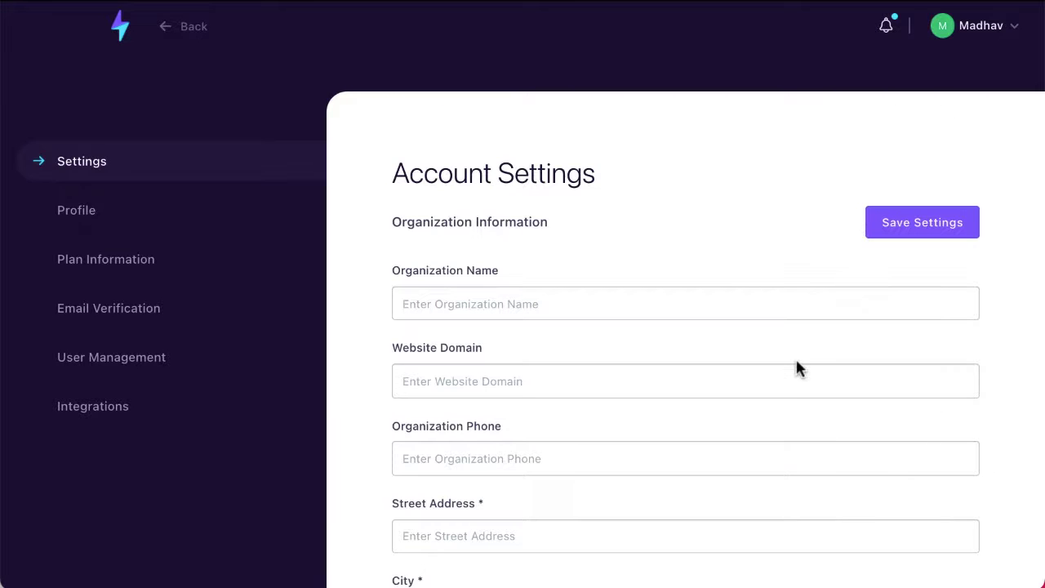
pyautogui.scroll(-6, 795, 367)
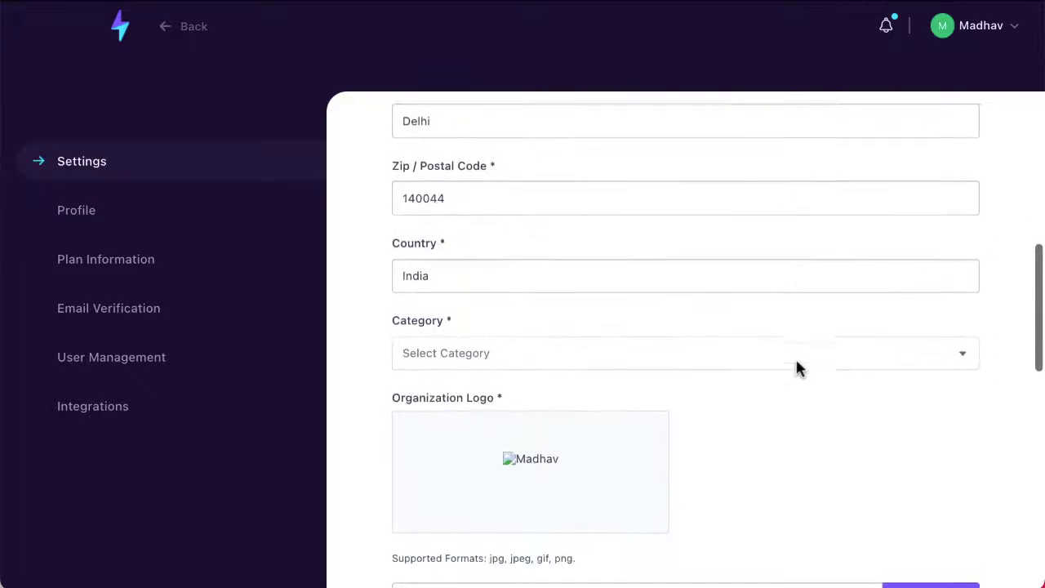
pyautogui.scroll(3, 795, 367)
pyautogui.scroll(2, 555, 453)
pyautogui.scroll(2, 555, 453)
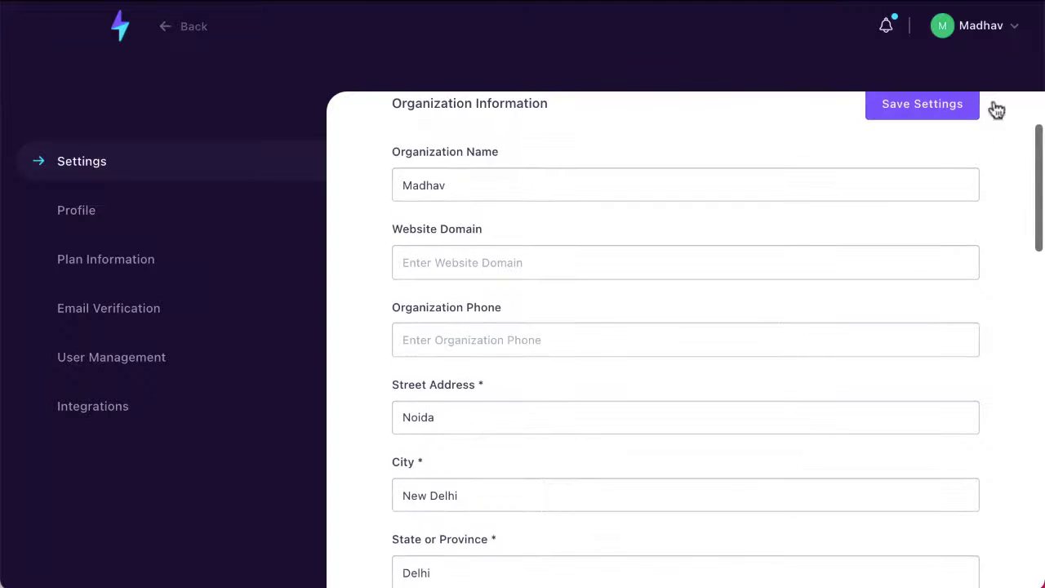
pyautogui.click(1011, 31)
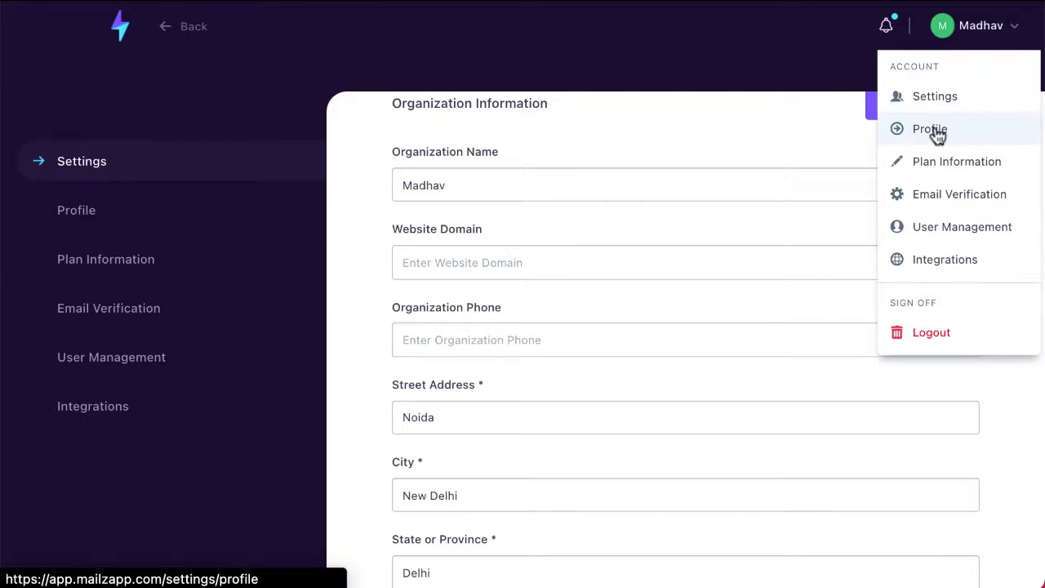
pyautogui.click(935, 134)
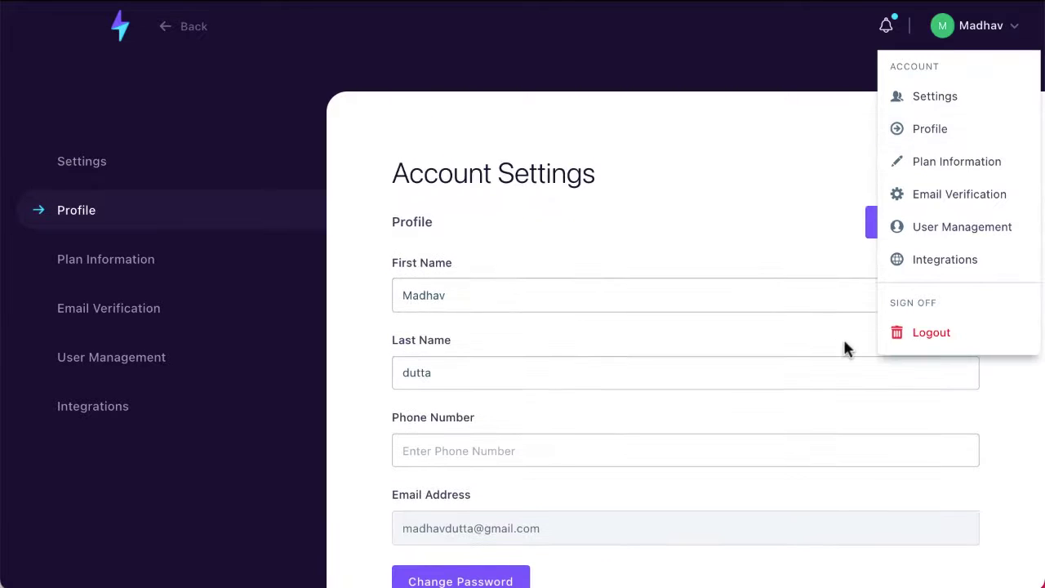
pyautogui.click(901, 169)
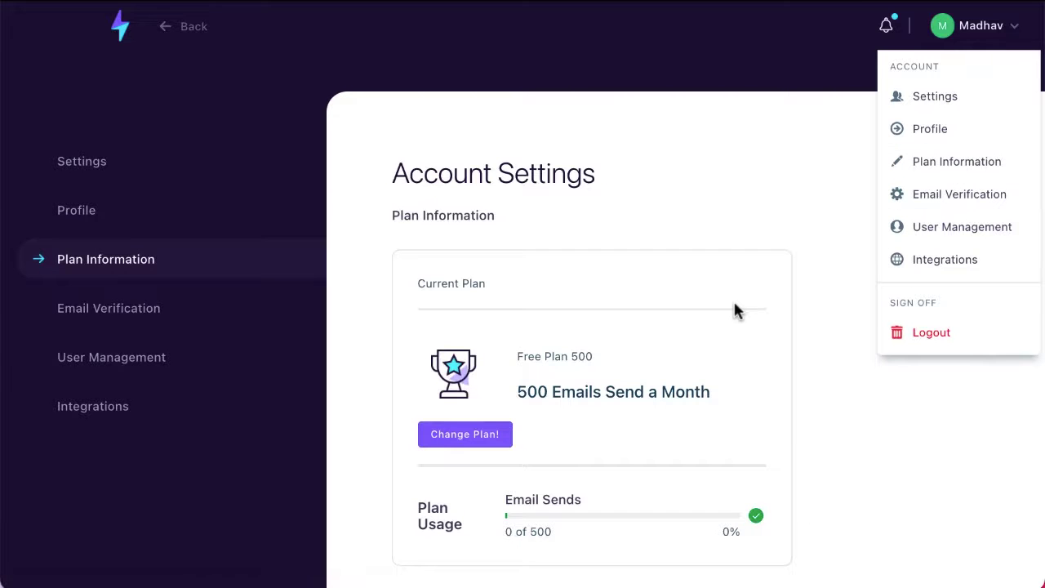
pyautogui.scroll(-3, 735, 311)
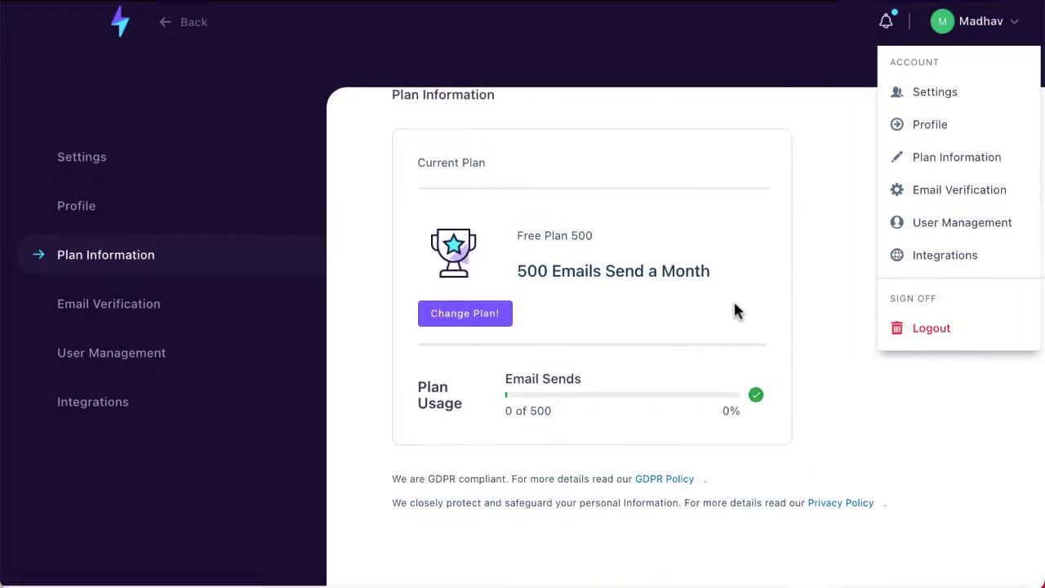
pyautogui.scroll(3, 735, 310)
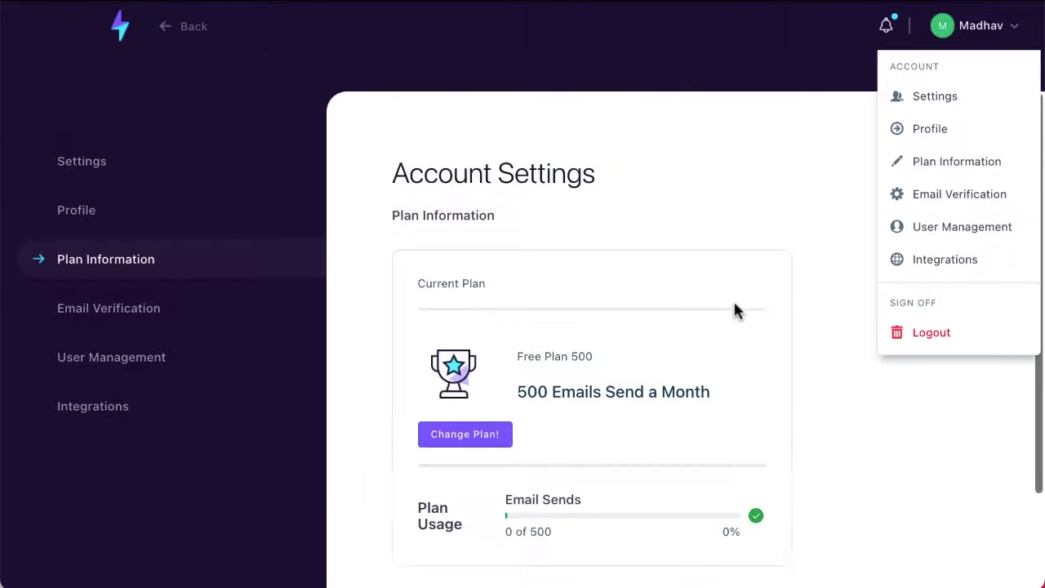
pyautogui.click(949, 200)
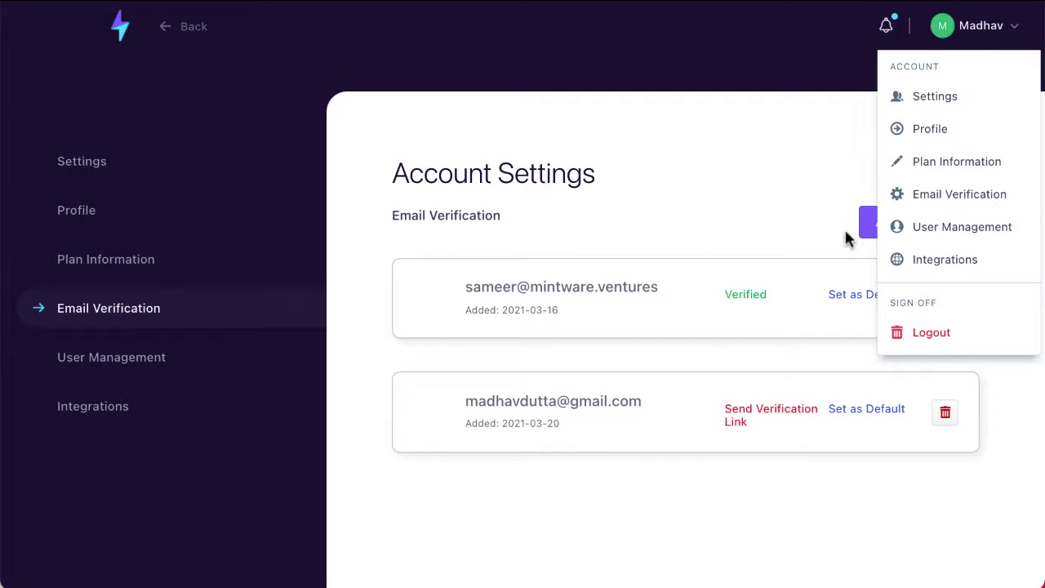
pyautogui.click(947, 237)
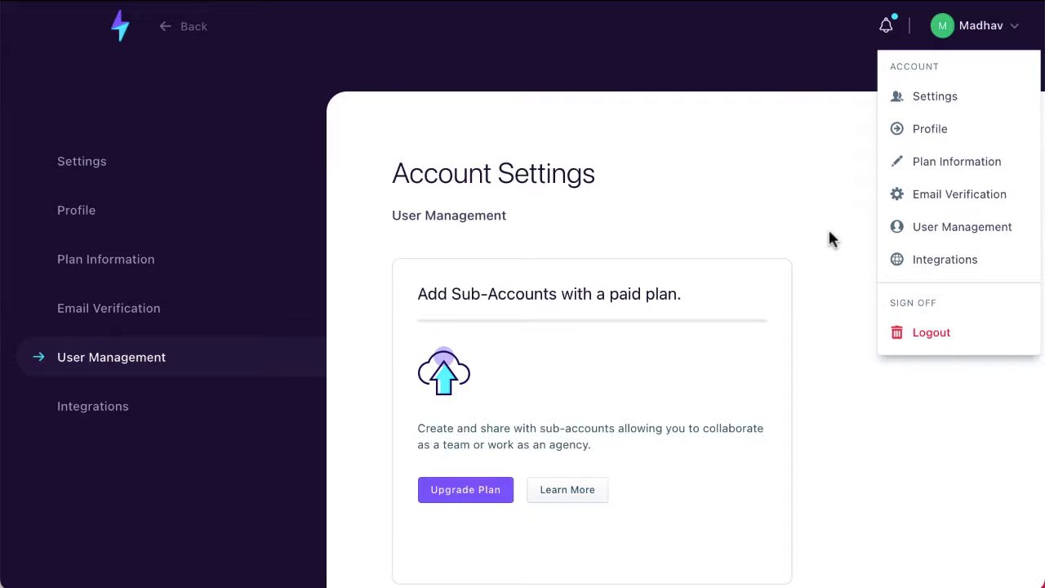
pyautogui.click(967, 269)
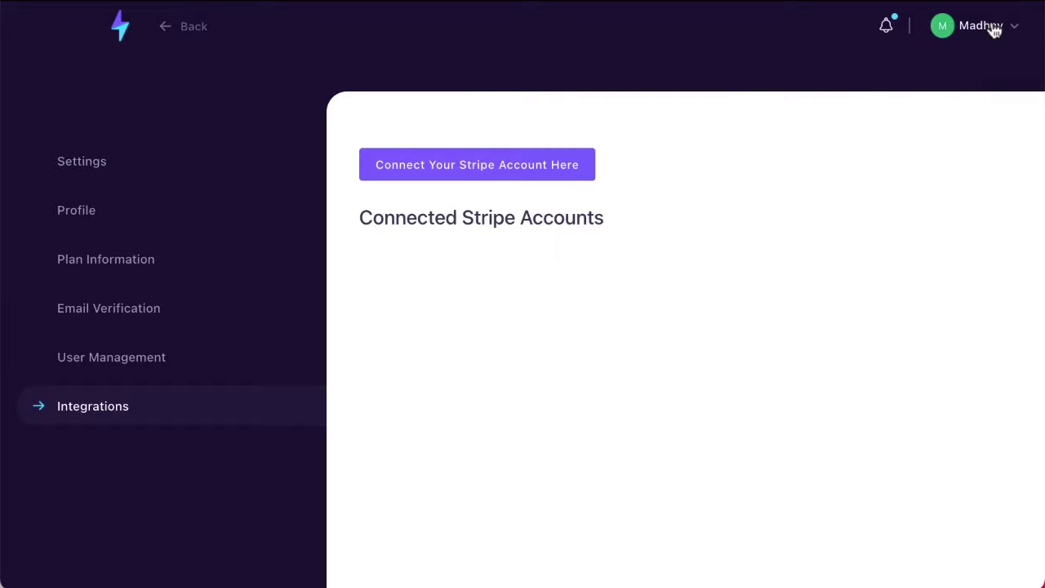
pyautogui.click(121, 36)
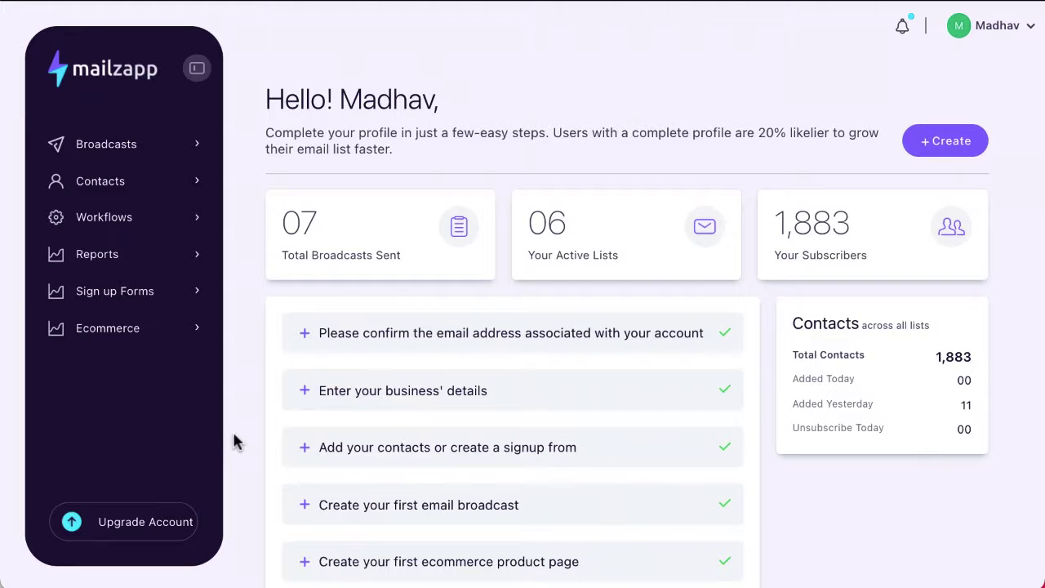
# - Open the Broadcasts List and test the filter with 'first', 'fir' and 'email', clearing each
pyautogui.click(122, 157)
pyautogui.click(133, 188)
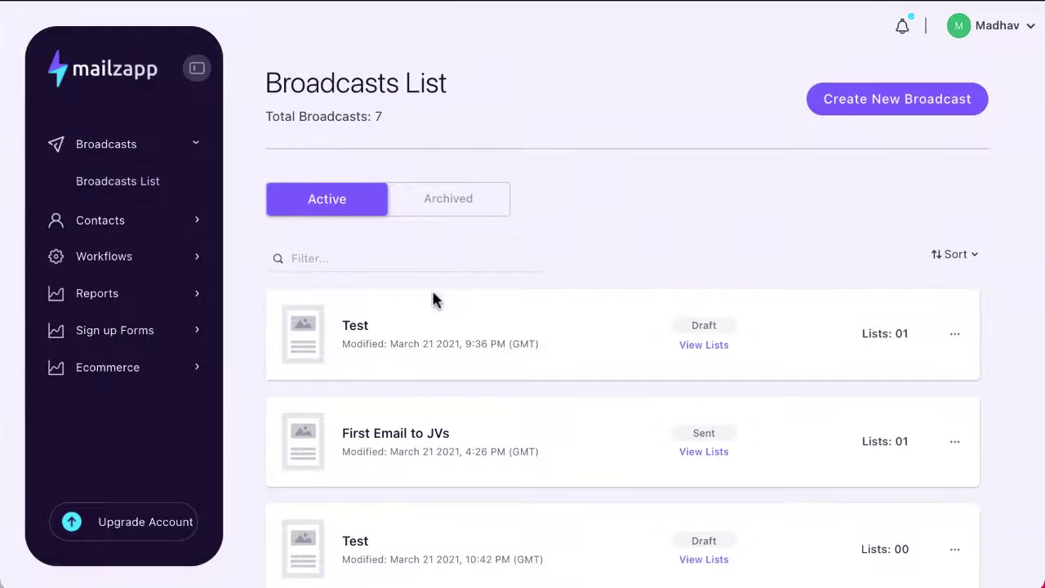
pyautogui.scroll(-6, 433, 373)
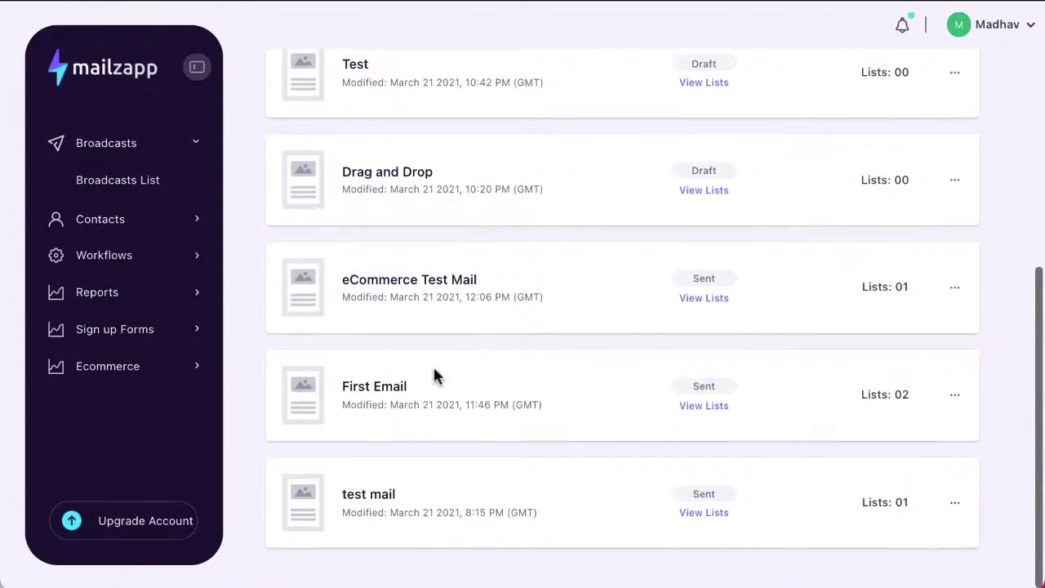
pyautogui.scroll(6, 434, 371)
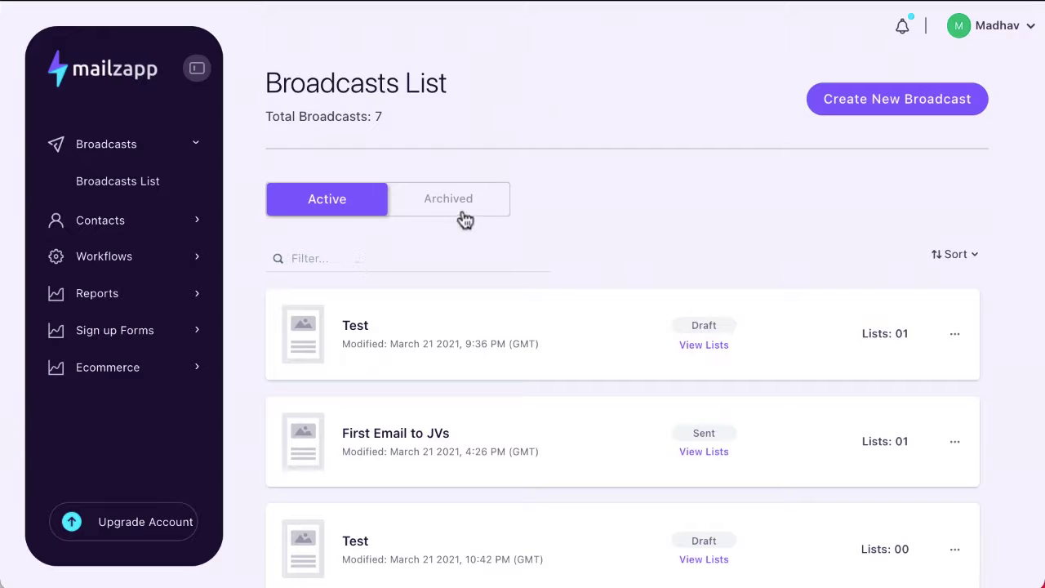
pyautogui.click(334, 258)
pyautogui.write('fi')
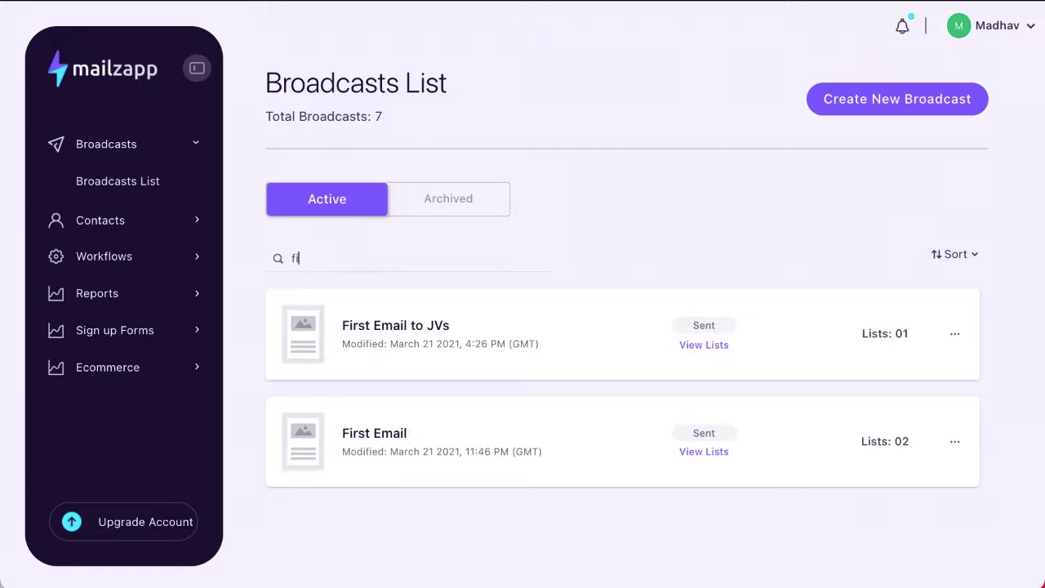
pyautogui.write('rst')
pyautogui.press('BackSpace')
pyautogui.press('BackSpace')
pyautogui.press('BackSpace')
pyautogui.press('BackSpace')
pyautogui.press('BackSpace')
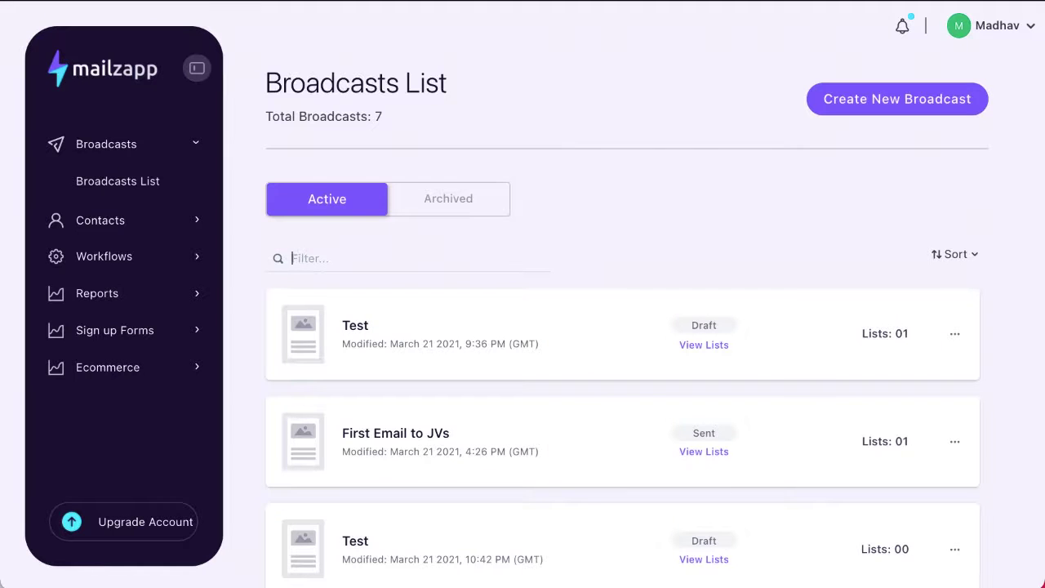
pyautogui.write('email')
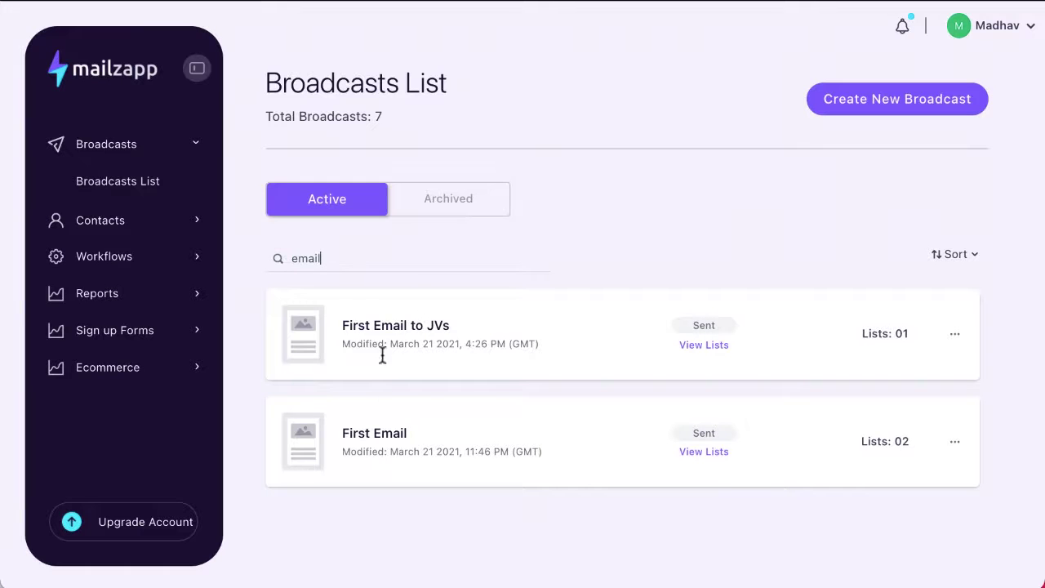
pyautogui.press('BackSpace')
pyautogui.press('BackSpace')
pyautogui.press('BackSpace')
pyautogui.press('BackSpace')
pyautogui.press('BackSpace')
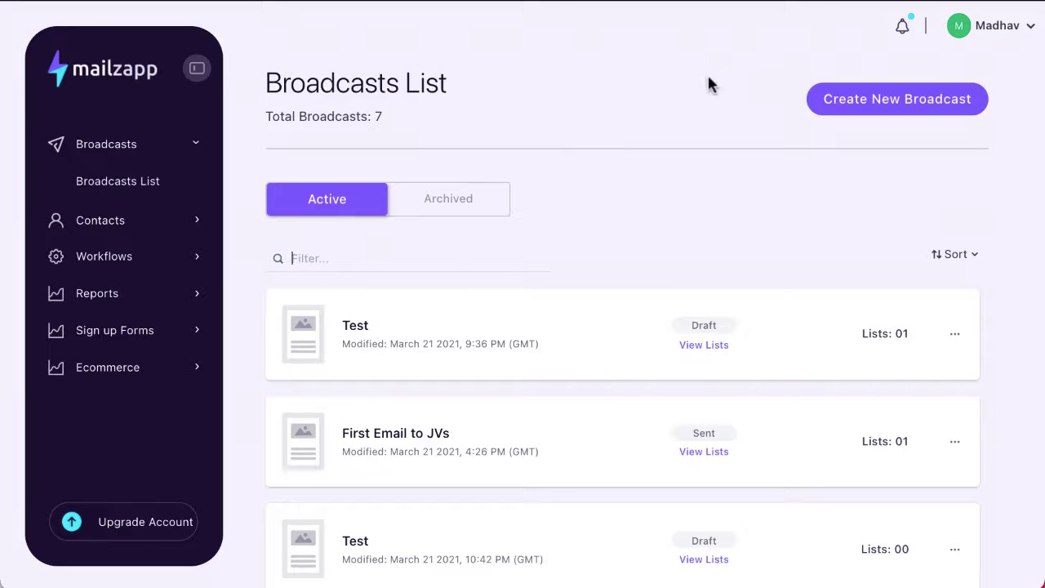
# - Check the empty Archived tab, return to Active, and open then close a Test broadcast's options
pyautogui.click(451, 209)
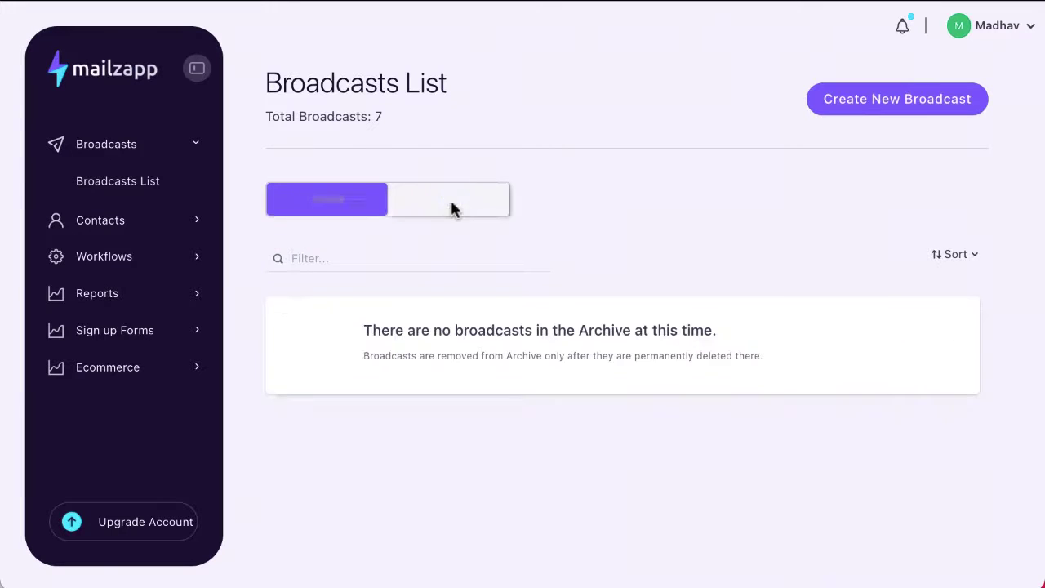
pyautogui.click(329, 211)
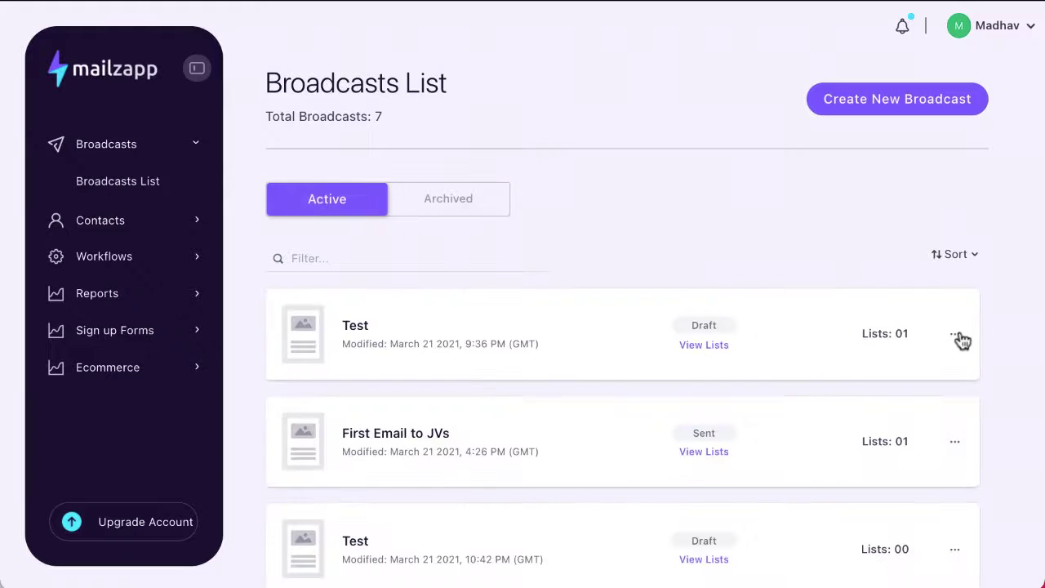
pyautogui.click(957, 338)
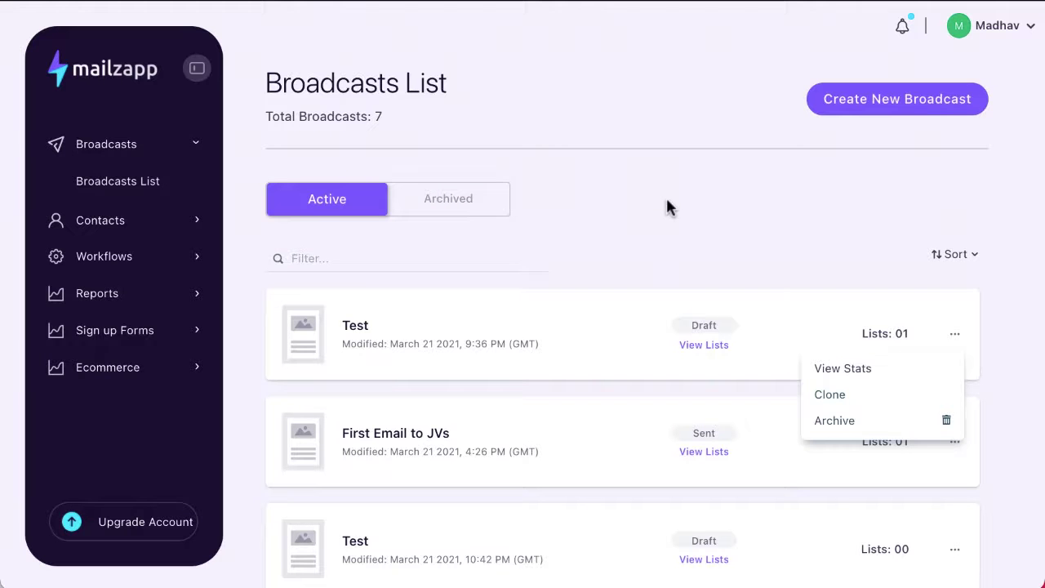
pyautogui.click(828, 198)
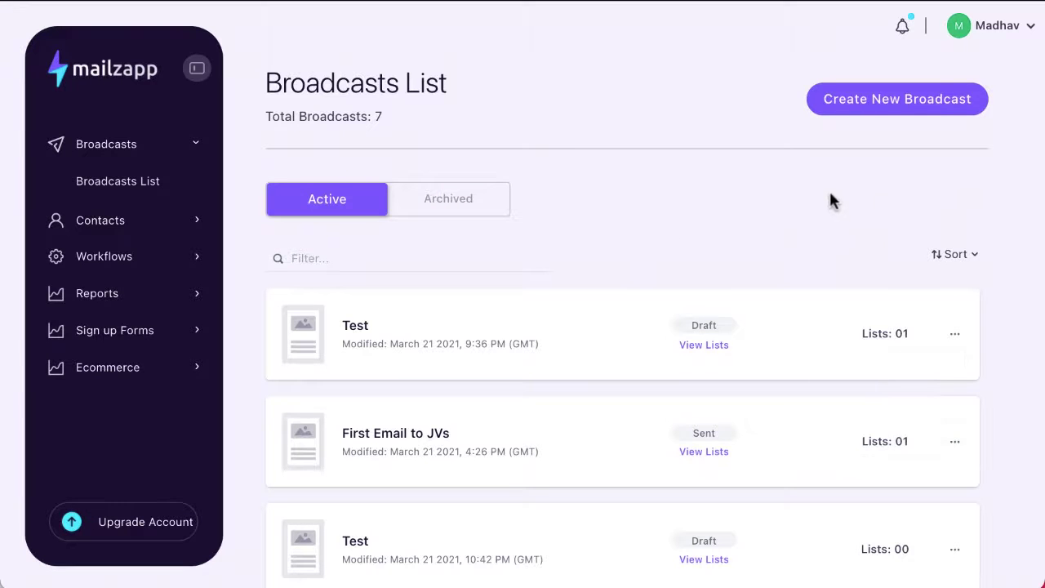
# - Create a new HTML-editor broadcast named 'Demo'
pyautogui.click(887, 117)
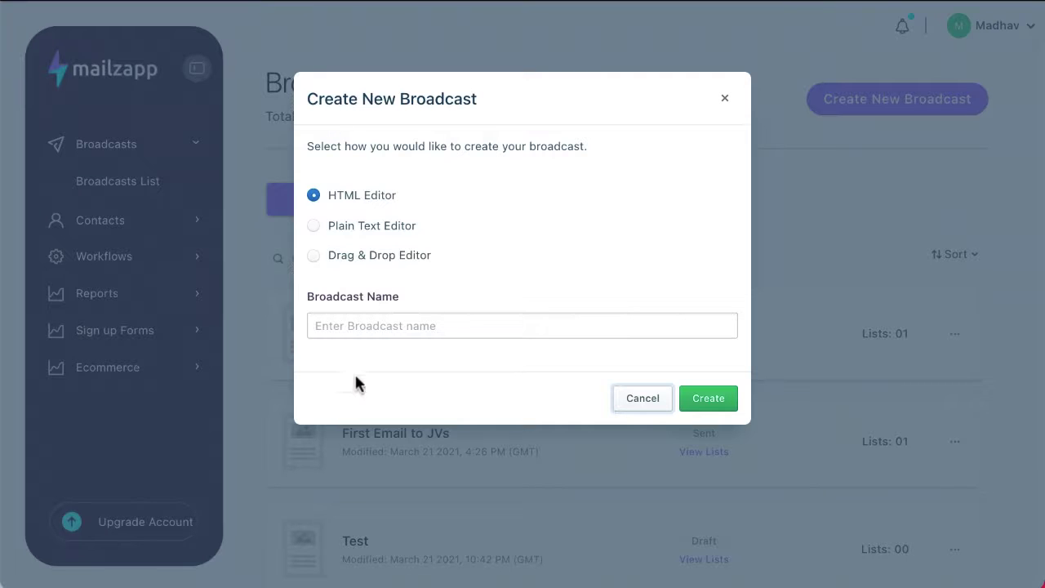
pyautogui.click(364, 334)
pyautogui.write('De')
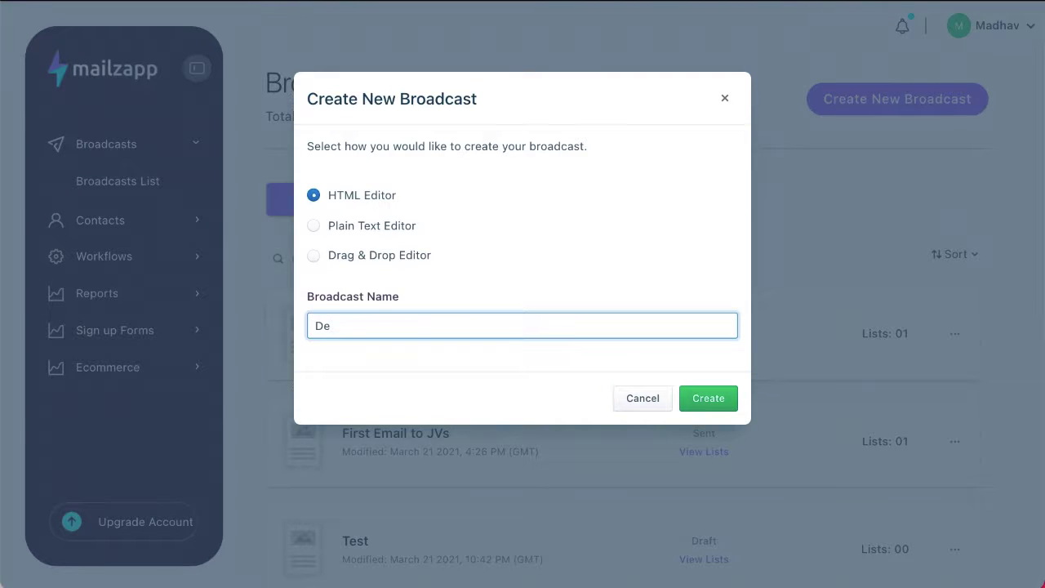
pyautogui.write('mo')
pyautogui.click(709, 397)
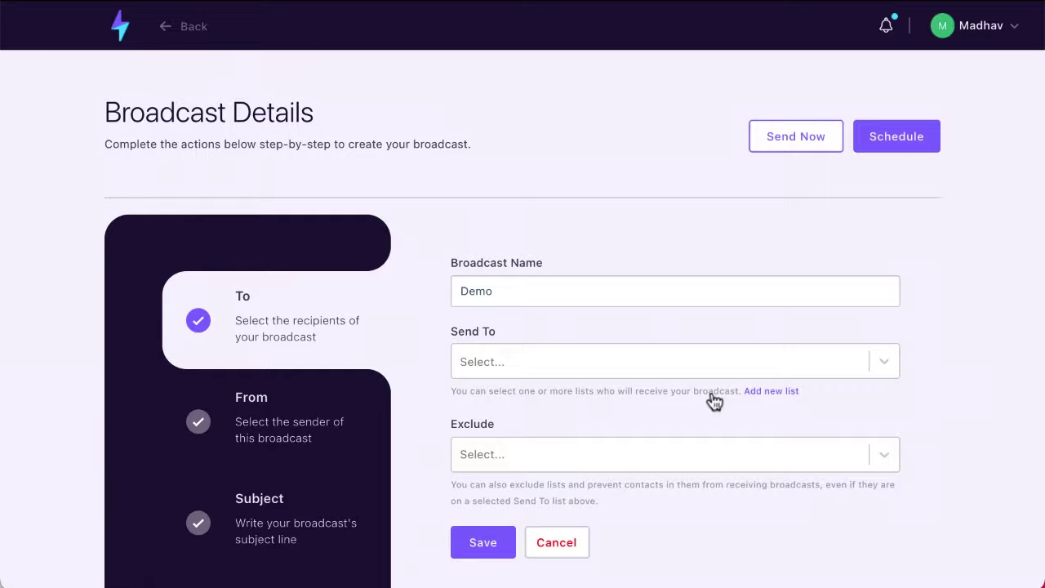
pyautogui.scroll(-3, 714, 400)
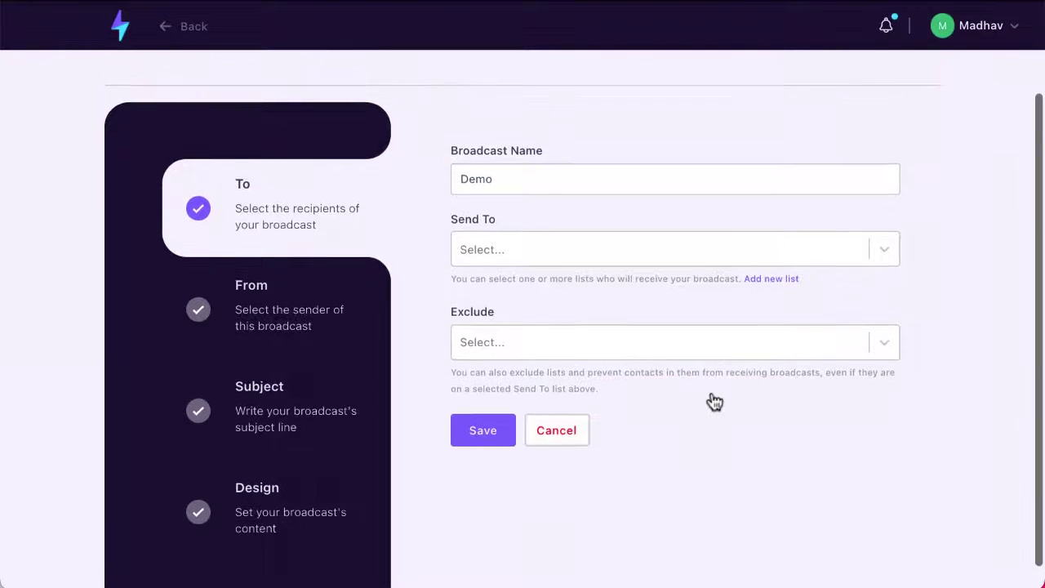
pyautogui.scroll(2, 711, 401)
pyautogui.scroll(-3, 711, 401)
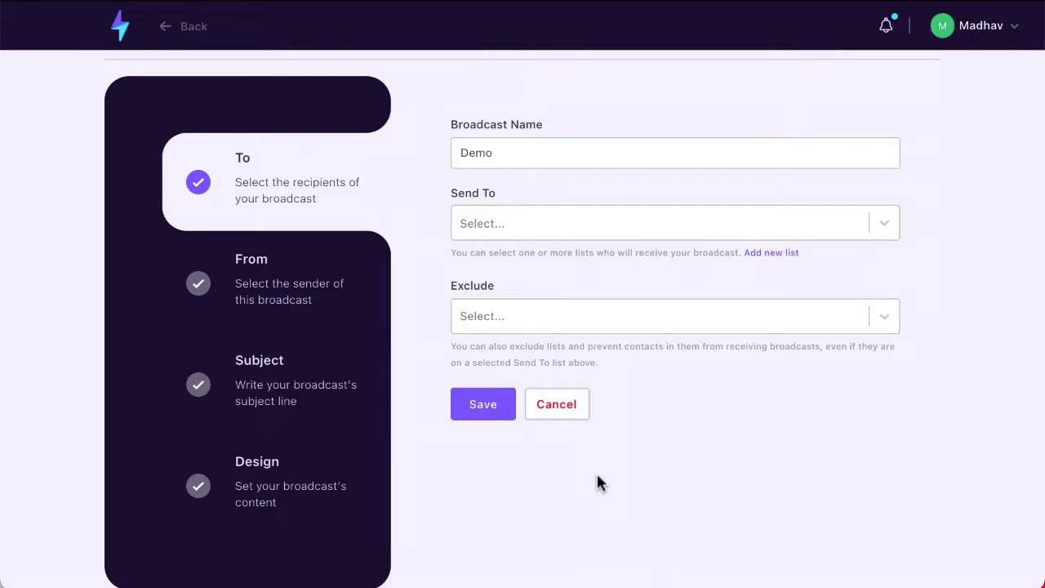
# - Send the broadcast to the Test list, exclude Mintware Affiliates, and save the recipients
pyautogui.click(493, 223)
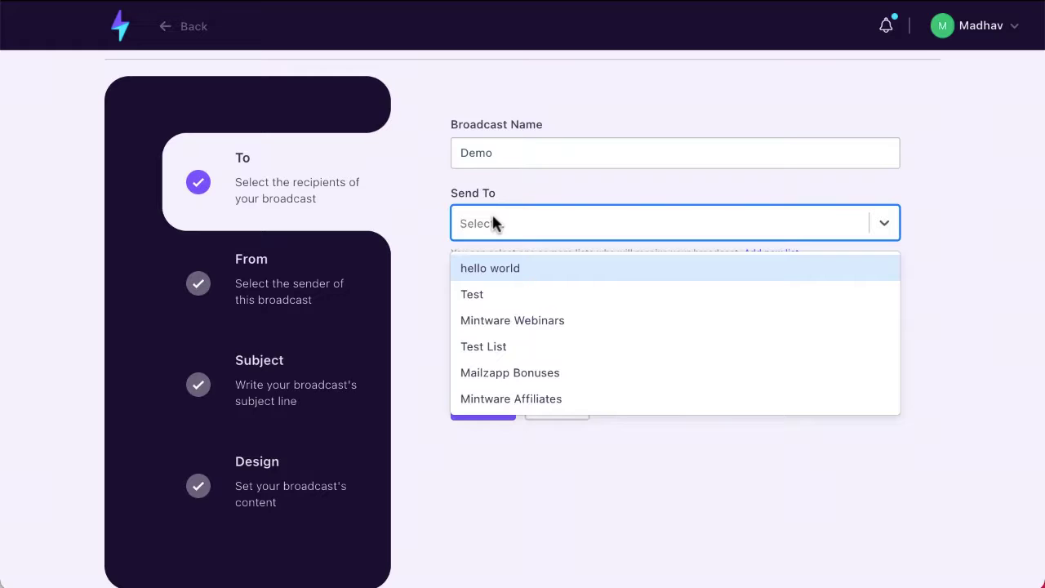
pyautogui.click(483, 296)
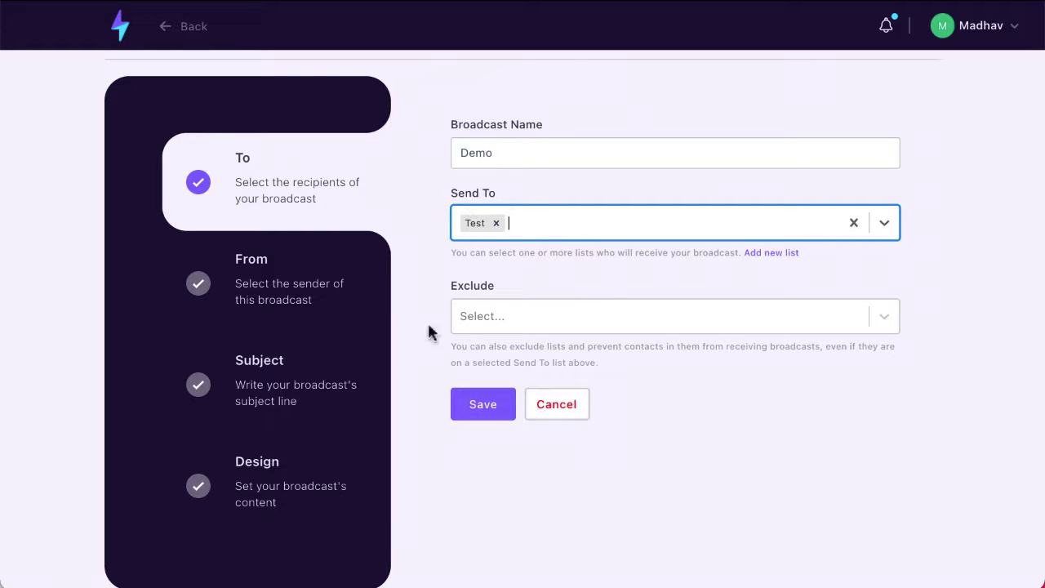
pyautogui.click(495, 320)
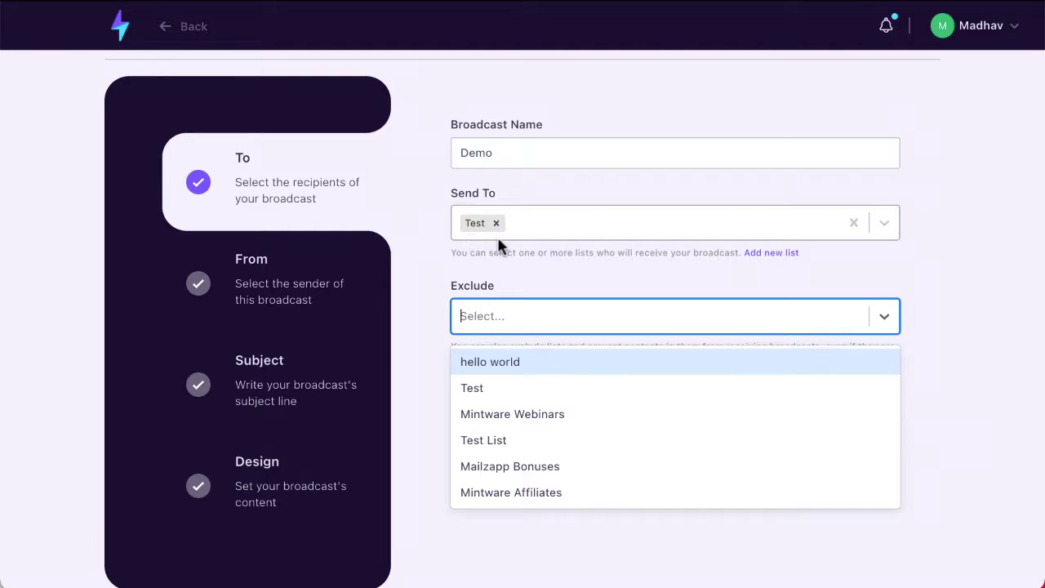
pyautogui.click(496, 491)
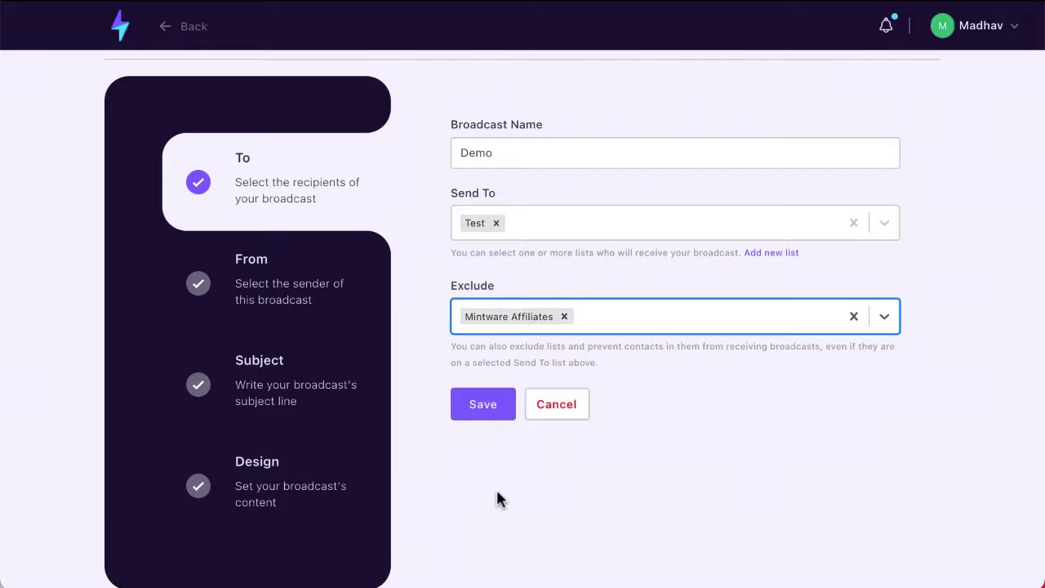
pyautogui.click(481, 415)
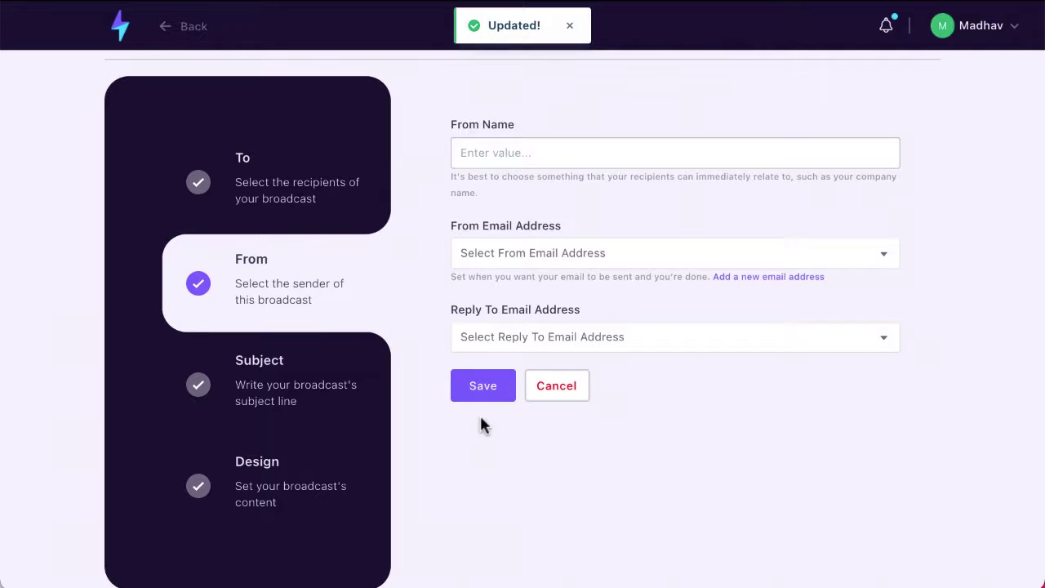
# - Set sender name 'Mintware Platform' with the account's address as From and Reply-To, then save
pyautogui.click(499, 155)
pyautogui.click(496, 200)
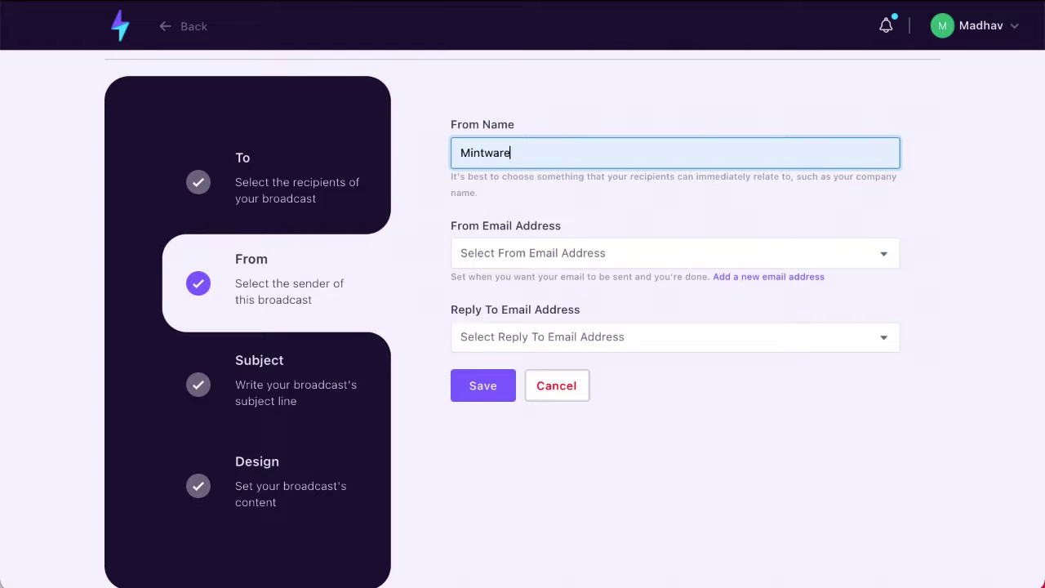
pyautogui.write('Platform')
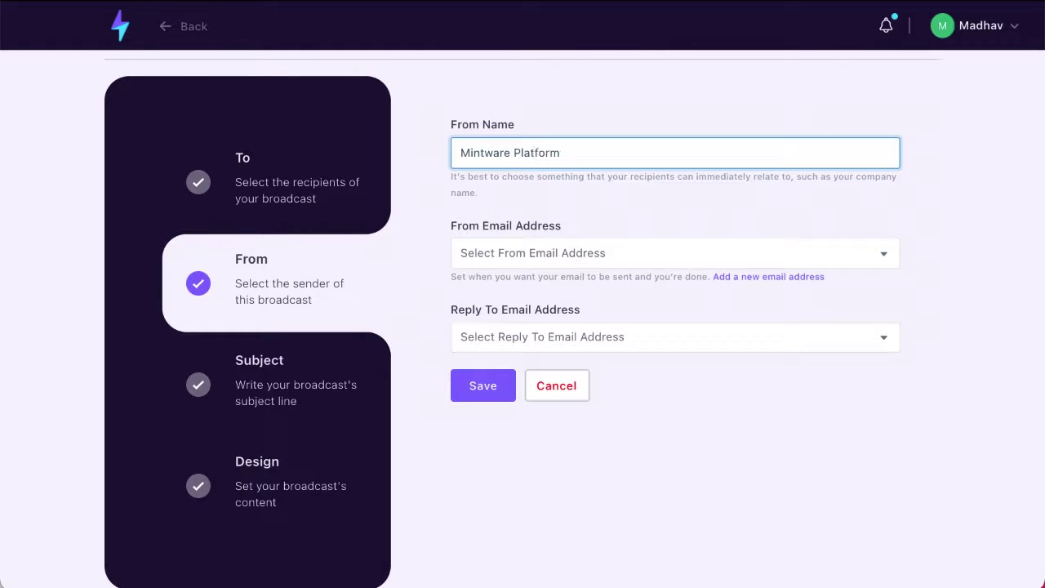
pyautogui.click(434, 259)
pyautogui.click(503, 255)
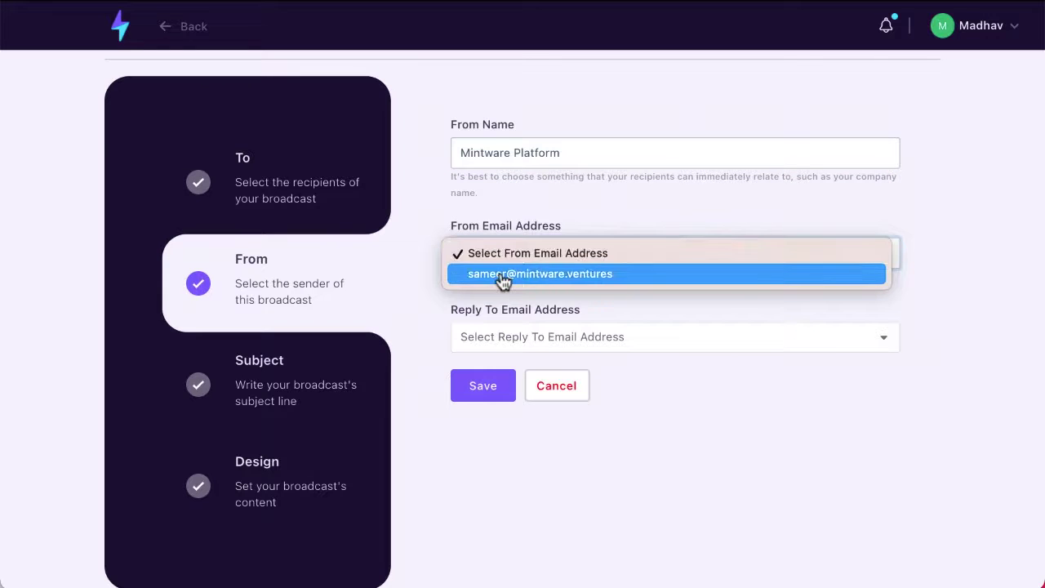
pyautogui.click(502, 275)
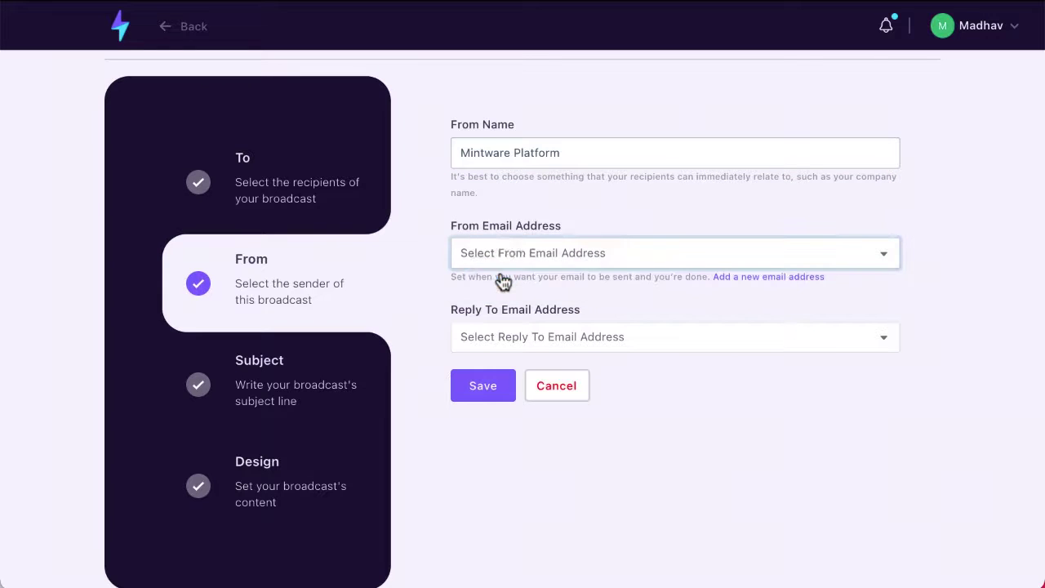
pyautogui.click(507, 341)
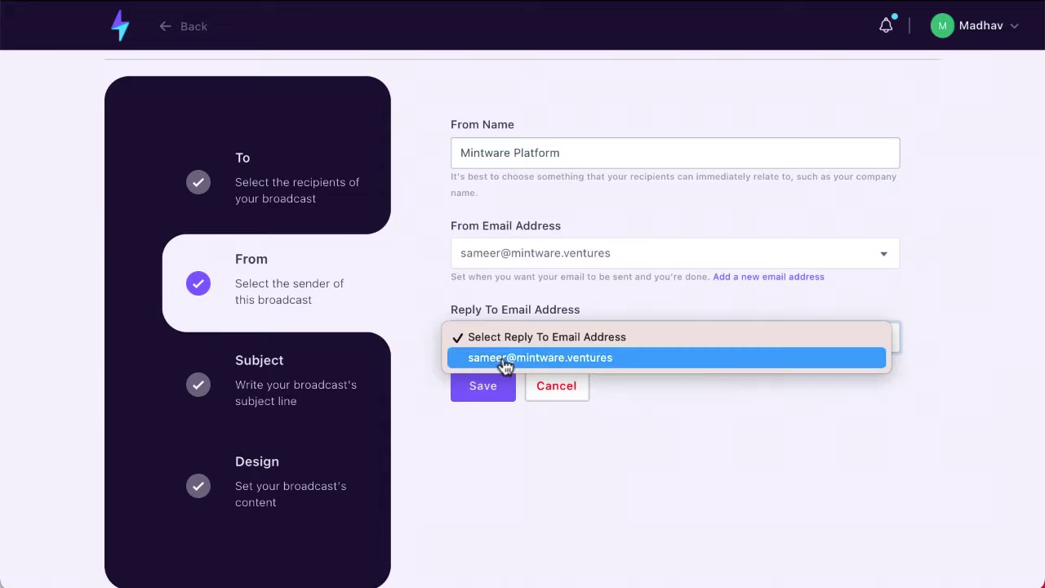
pyautogui.click(501, 360)
pyautogui.click(492, 387)
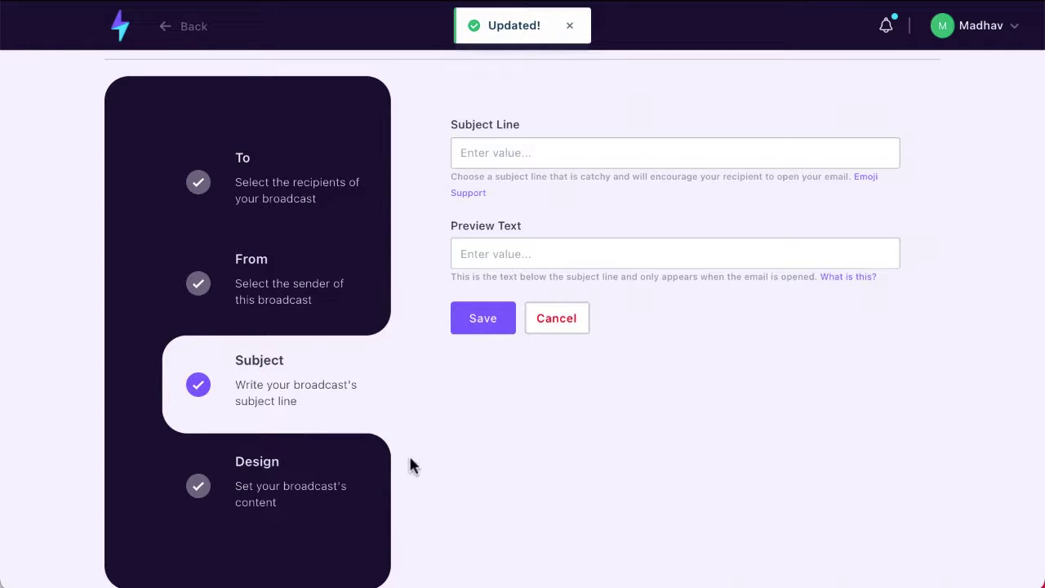
# - Enter the subject line 'This is the most awesome subject line'
pyautogui.click(479, 161)
pyautogui.write('T')
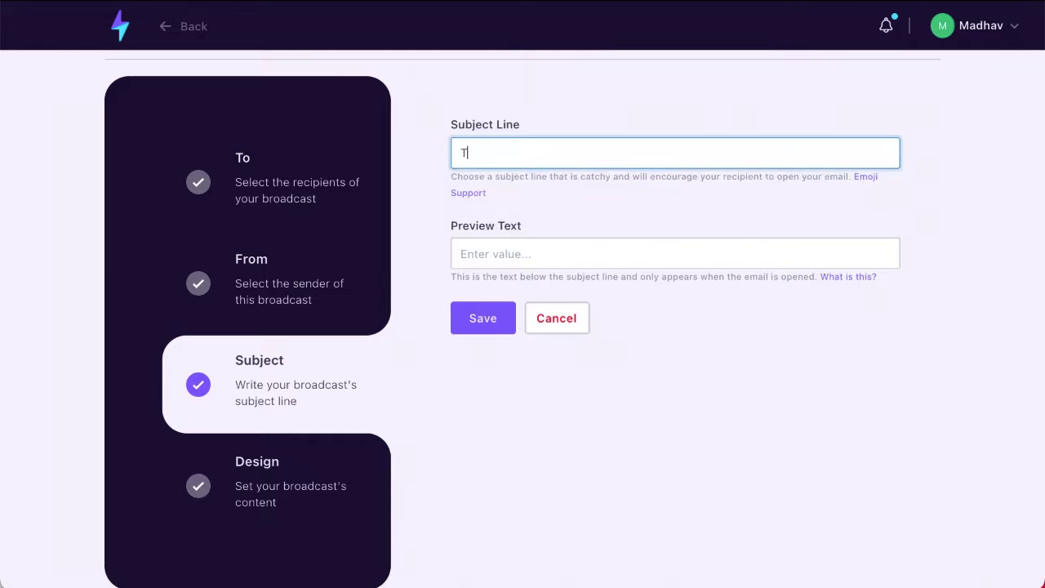
pyautogui.write('his is the most awesome subjec')
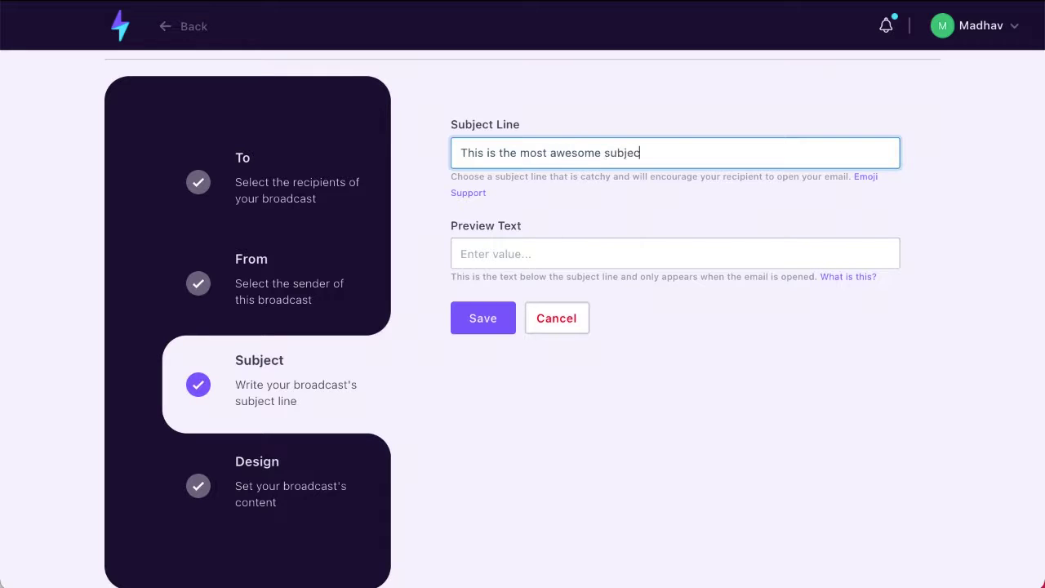
pyautogui.write('t line')
# - Type 'This is a preview text' as the preview text, then delete it
pyautogui.click(538, 253)
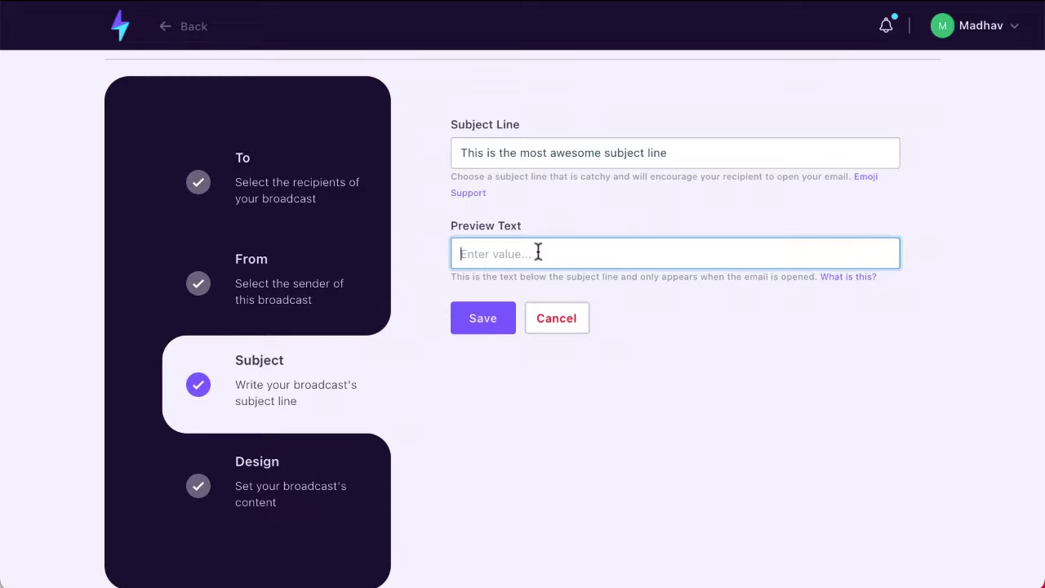
pyautogui.write('This is a preview text')
pyautogui.tripleClick(626, 254)
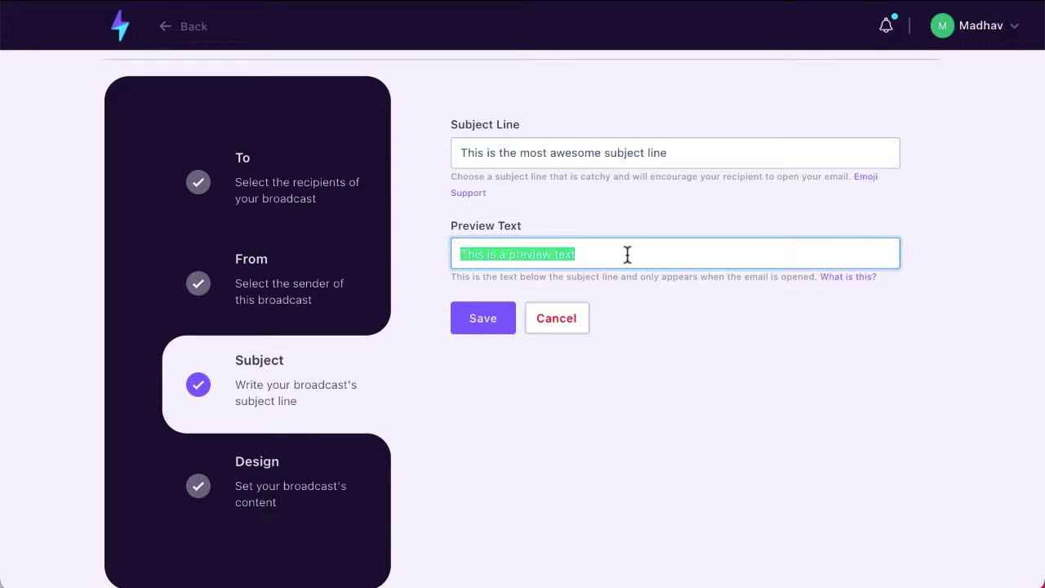
pyautogui.press('BackSpace')
# - Save the subject and enable the webpage version link in the email
pyautogui.click(505, 326)
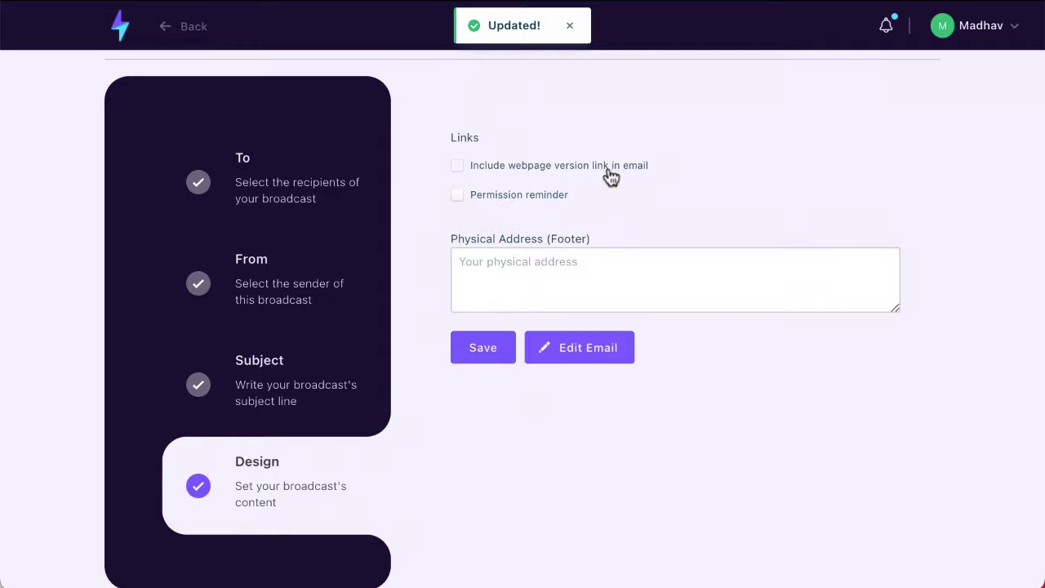
pyautogui.click(460, 175)
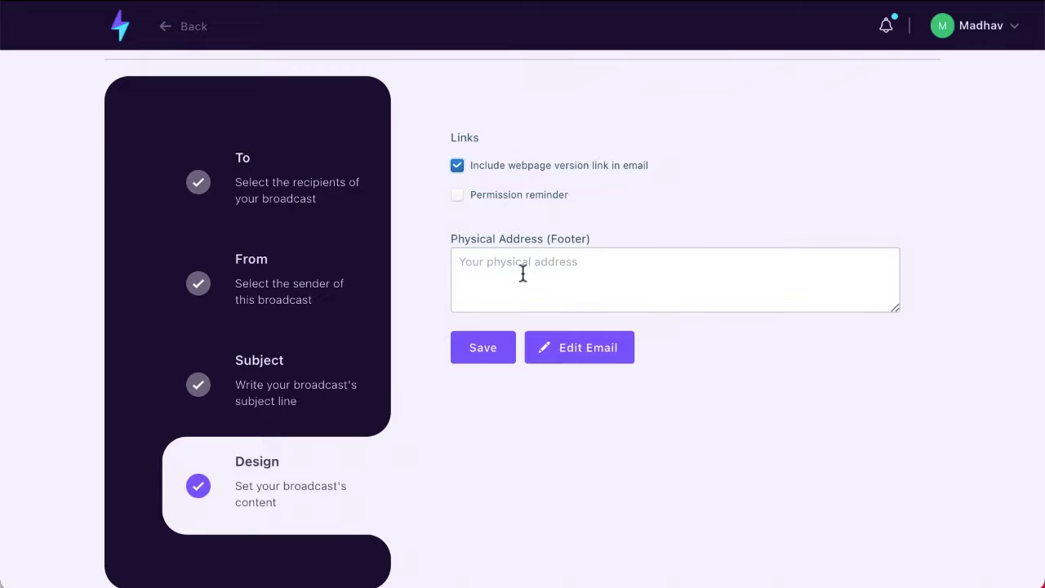
pyautogui.click(487, 357)
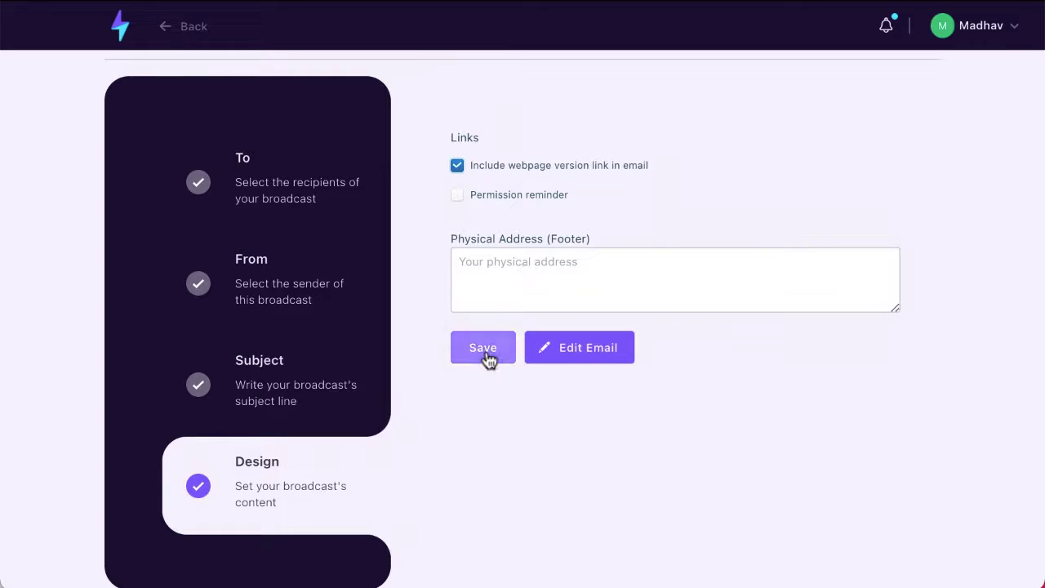
# - Enter the footer physical address 'This is my physical address' and save it
pyautogui.click(482, 282)
pyautogui.write('This')
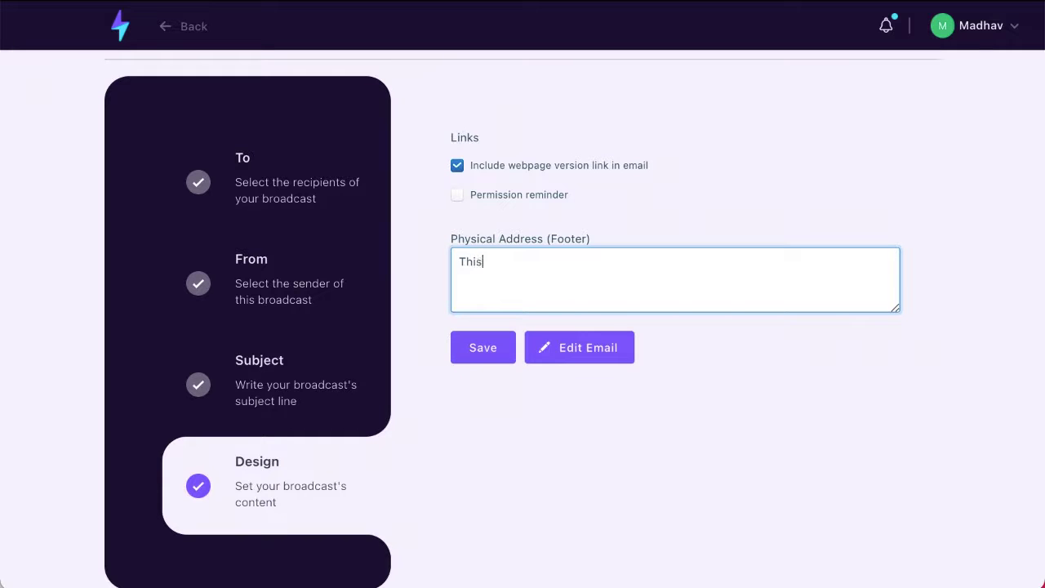
pyautogui.write(' is my physical address')
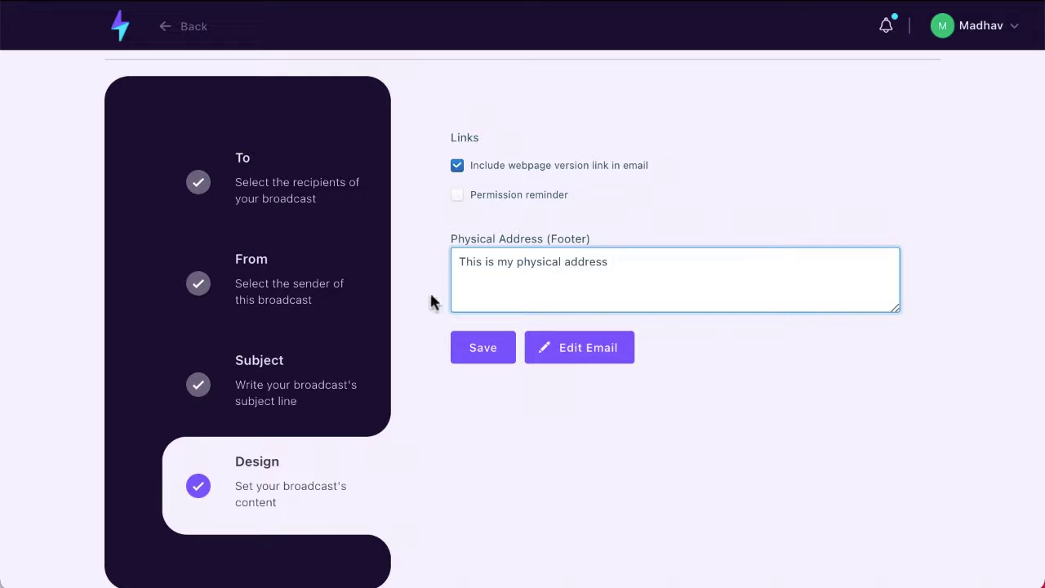
pyautogui.click(475, 359)
pyautogui.click(567, 360)
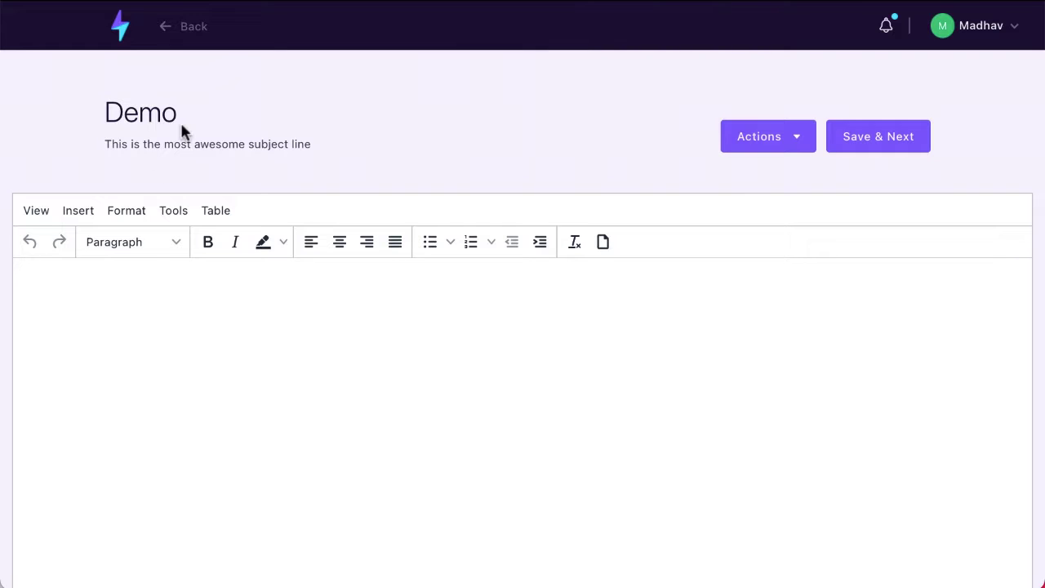
# - Write 'This is my email text' as the email body and show the Actions menu options
pyautogui.moveTo(108, 112); pyautogui.dragTo(179, 111)
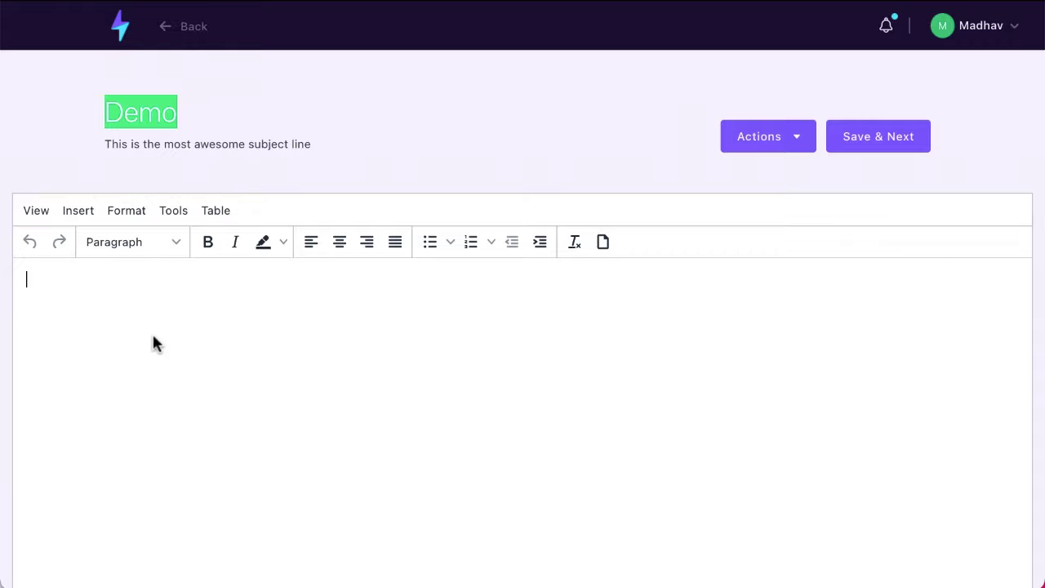
pyautogui.write('This is your')
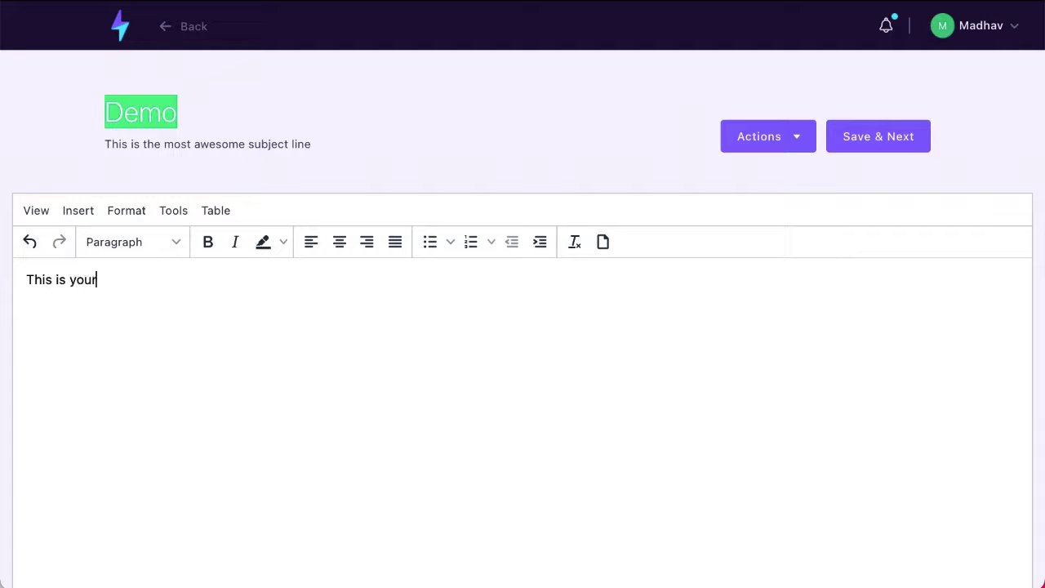
pyautogui.write(' e')
pyautogui.press('BackSpace')
pyautogui.press('BackSpace')
pyautogui.press('BackSpace')
pyautogui.press('BackSpace')
pyautogui.press('BackSpace')
pyautogui.press('BackSpace')
pyautogui.write('my eamil')
pyautogui.press('BackSpace')
pyautogui.press('BackSpace')
pyautogui.press('BackSpace')
pyautogui.press('BackSpace')
pyautogui.write('mail text')
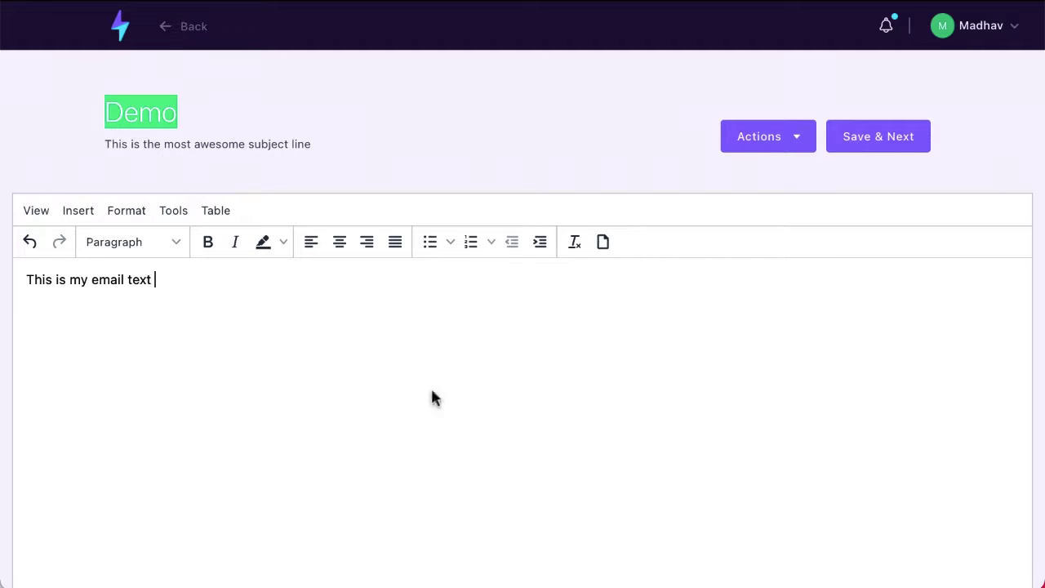
pyautogui.scroll(-3, 583, 408)
pyautogui.scroll(3, 583, 408)
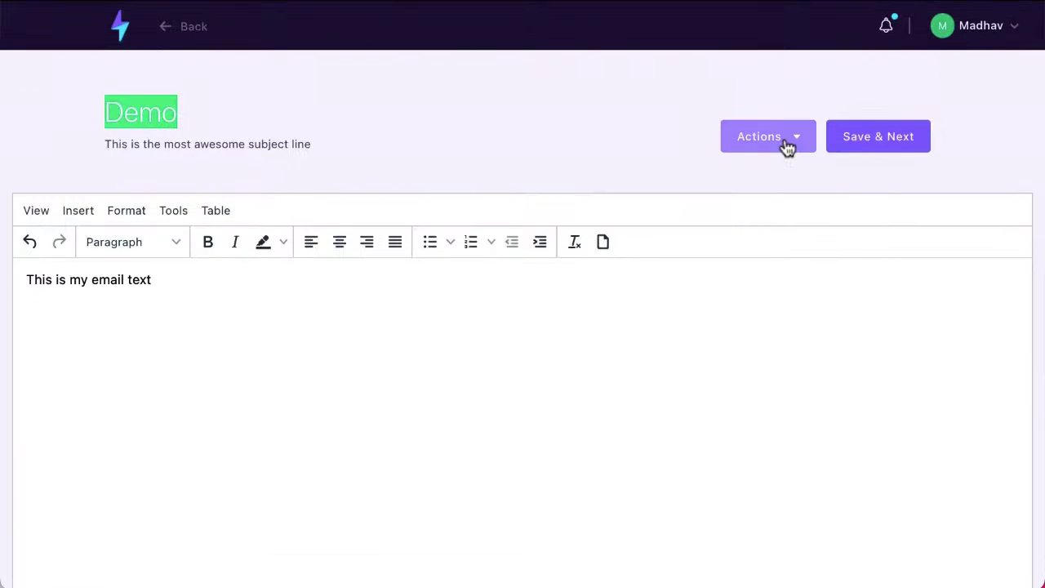
pyautogui.click(787, 146)
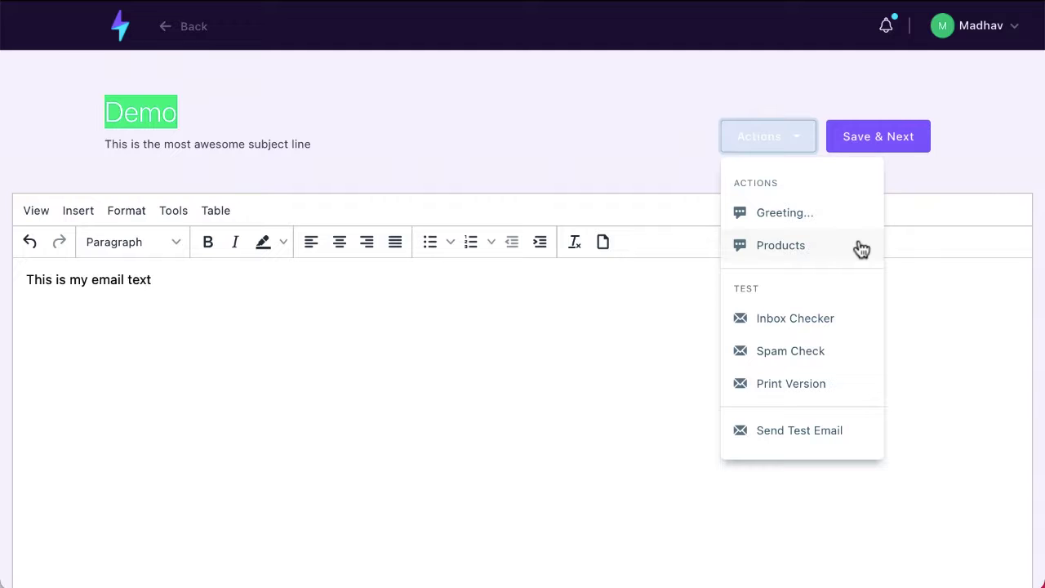
# - Cancel the Products embed dialog without choosing a product, then save the email content
pyautogui.click(861, 248)
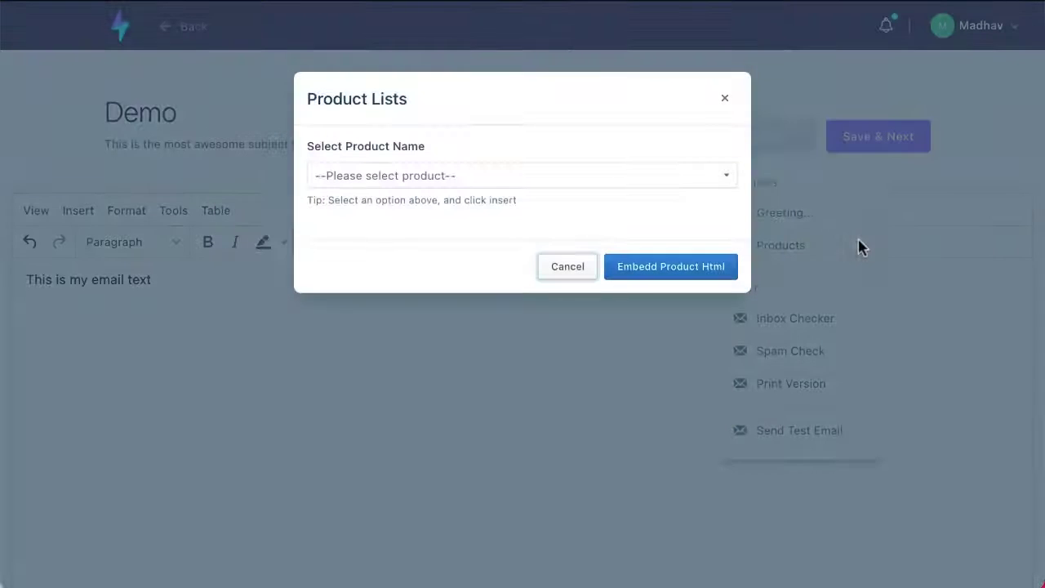
pyautogui.click(727, 181)
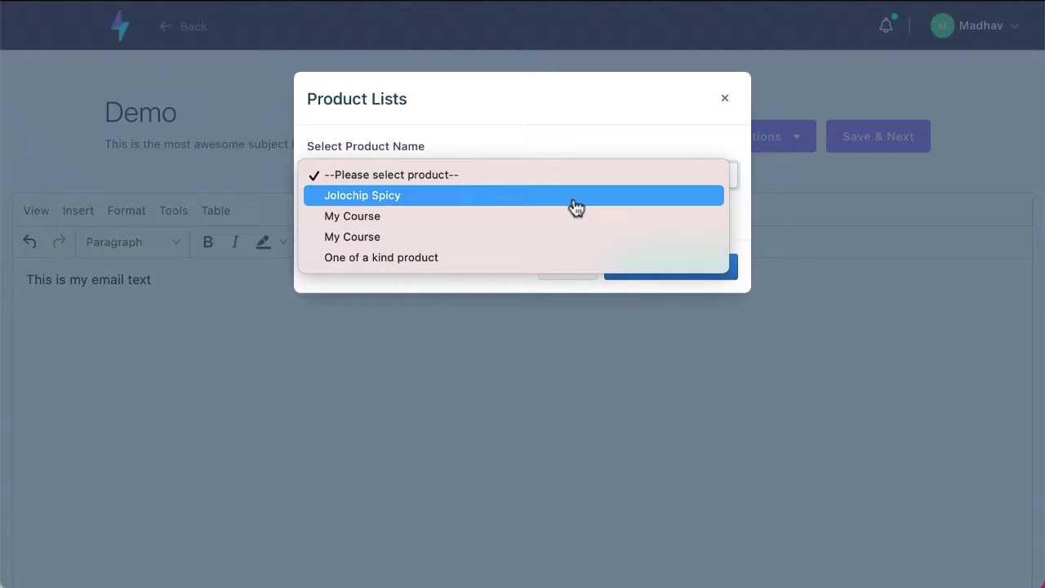
pyautogui.click(685, 123)
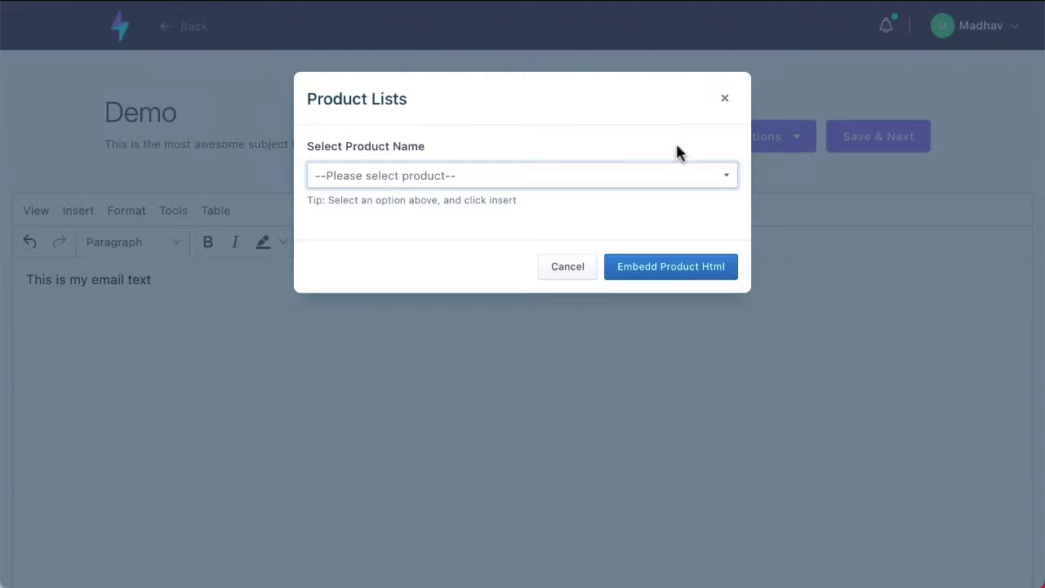
pyautogui.click(580, 264)
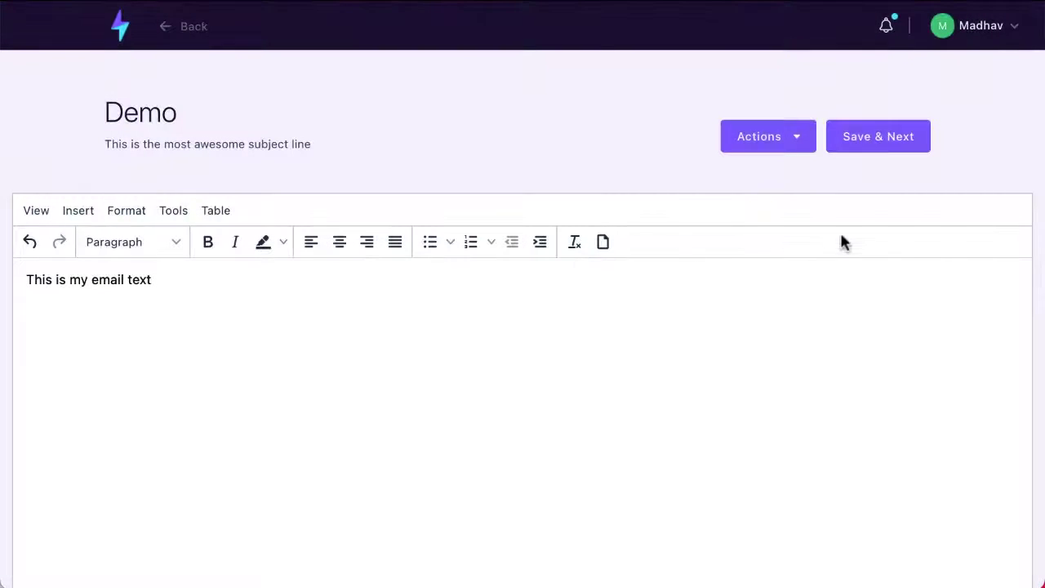
pyautogui.click(872, 133)
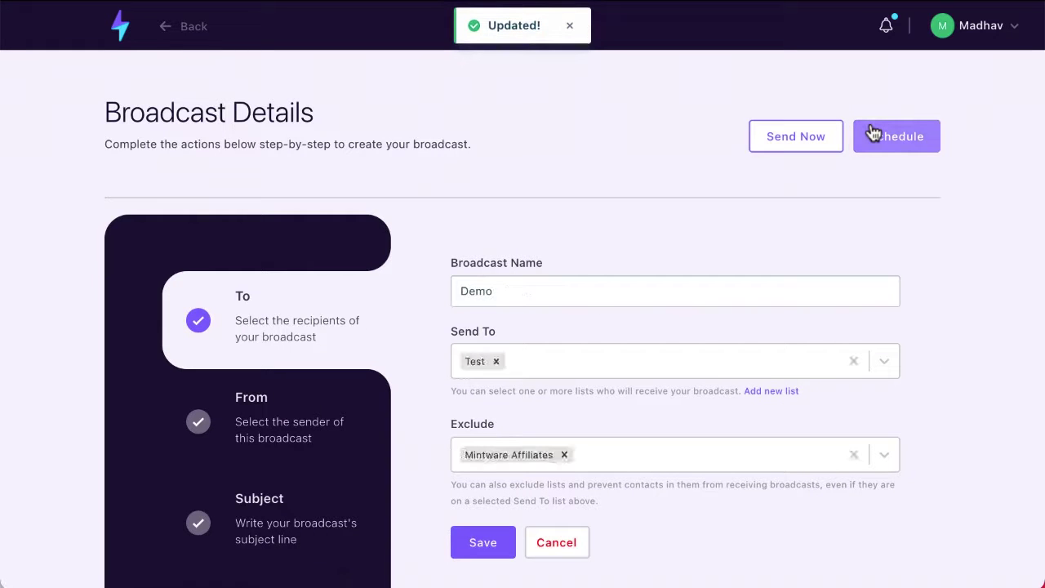
# - Try scheduling with the (UTC-05:00) Eastern Time zone, then cancel without scheduling
pyautogui.click(797, 152)
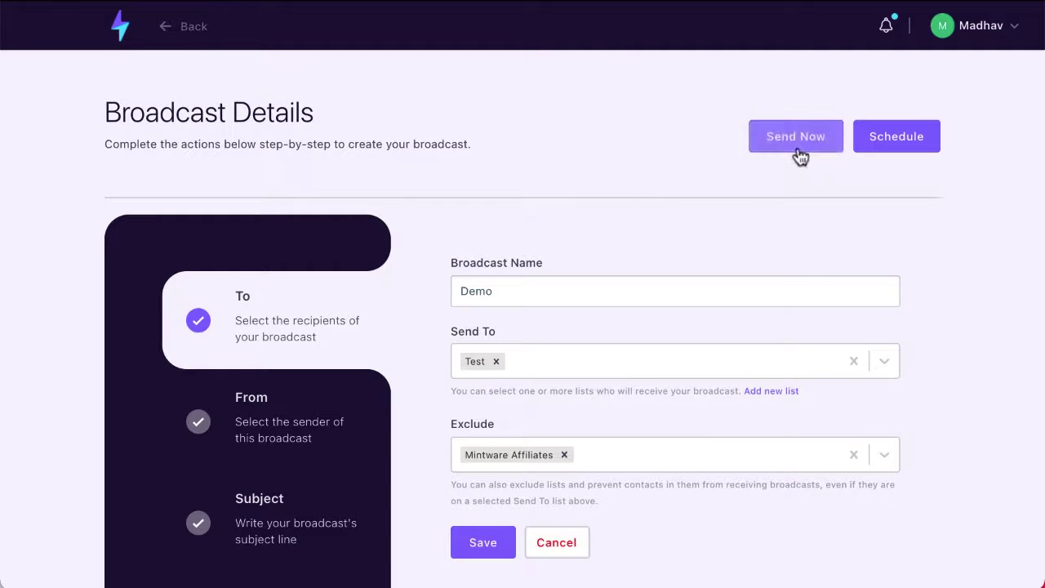
pyautogui.click(929, 134)
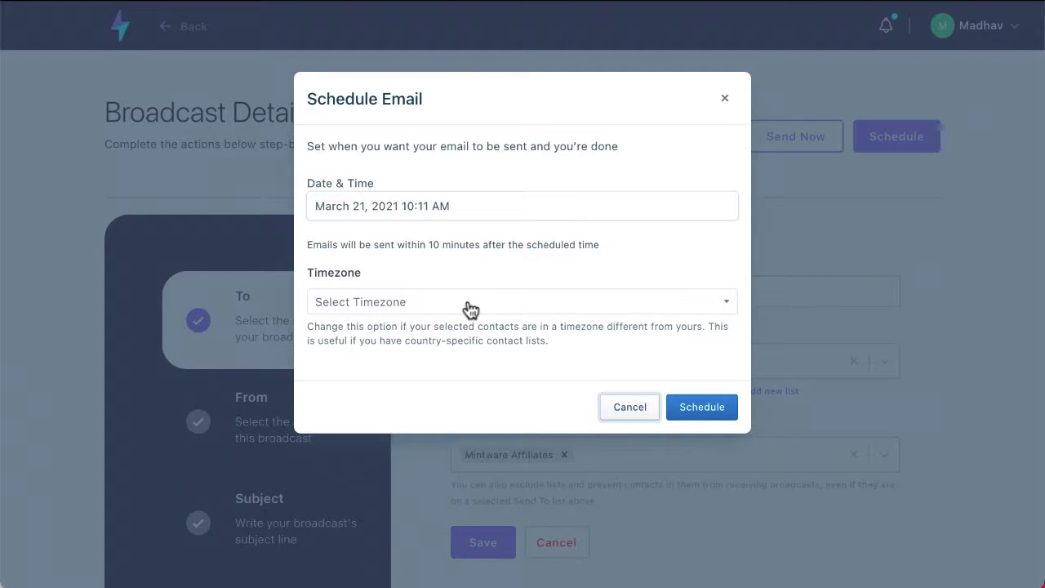
pyautogui.click(400, 311)
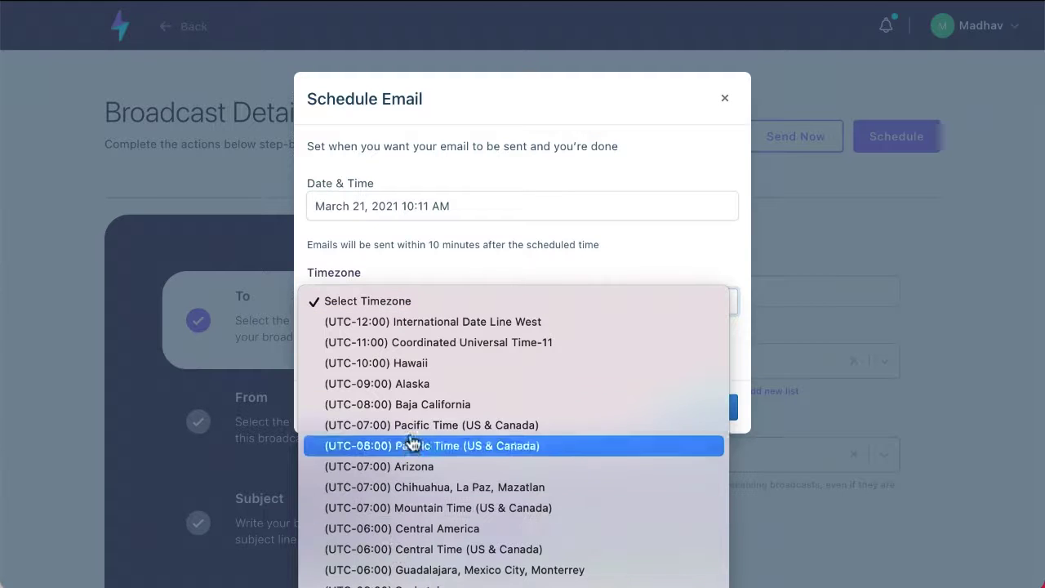
pyautogui.click(432, 586)
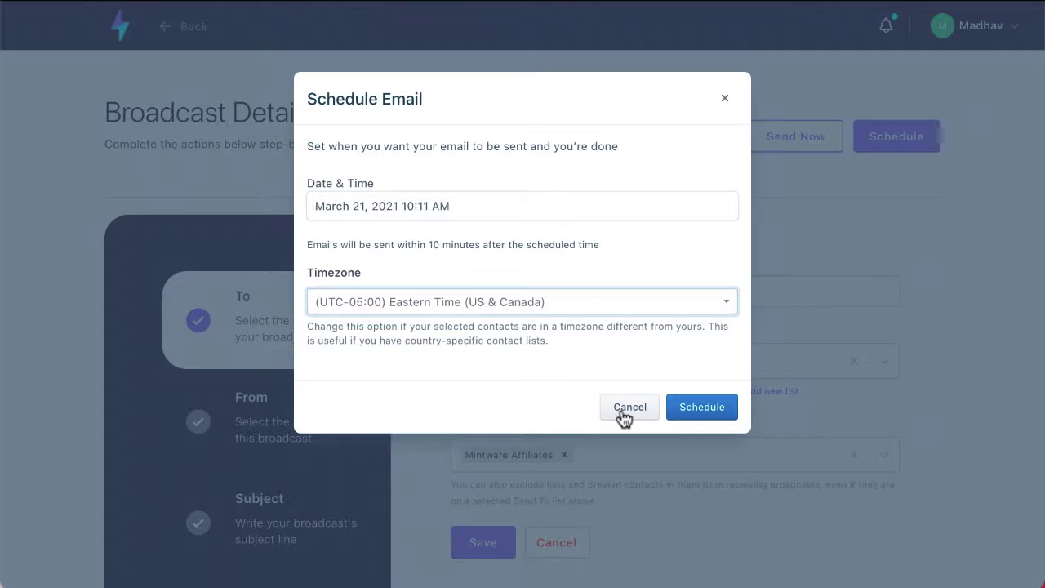
pyautogui.click(624, 408)
pyautogui.scroll(-3, 458, 351)
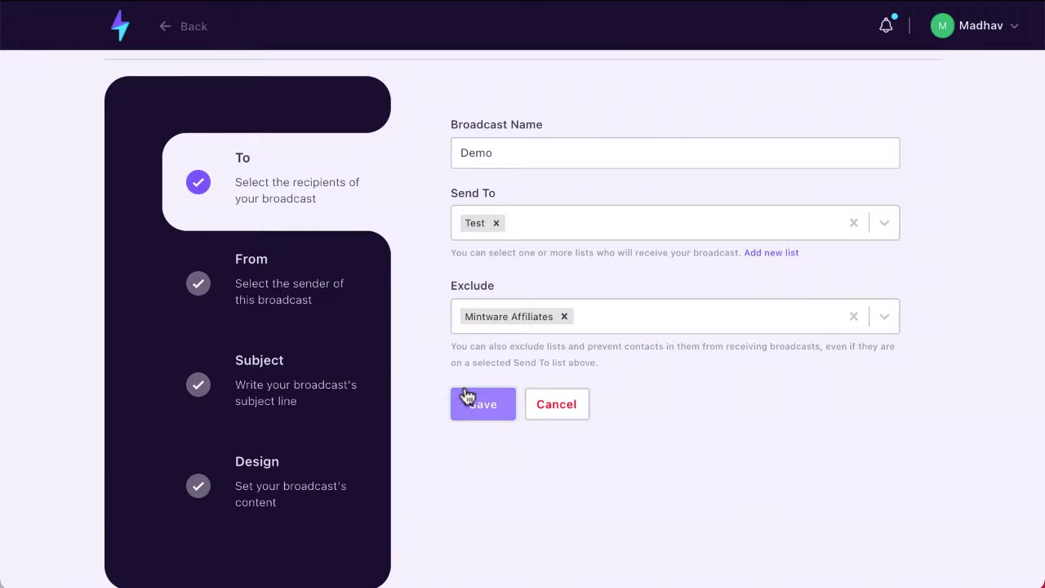
# - Save the recipients step and go to the Broadcasts List
pyautogui.click(467, 396)
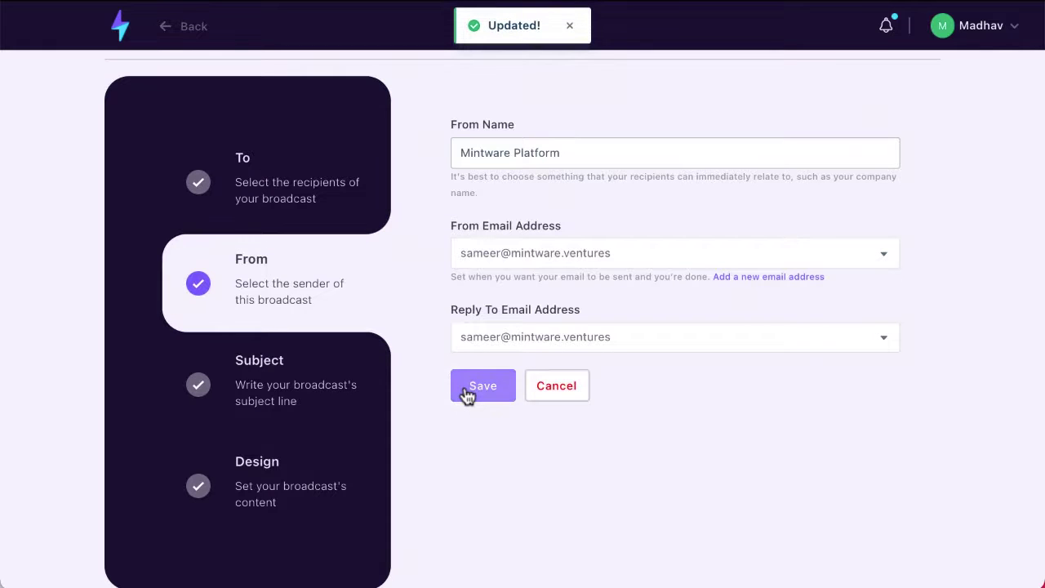
pyautogui.scroll(3, 467, 396)
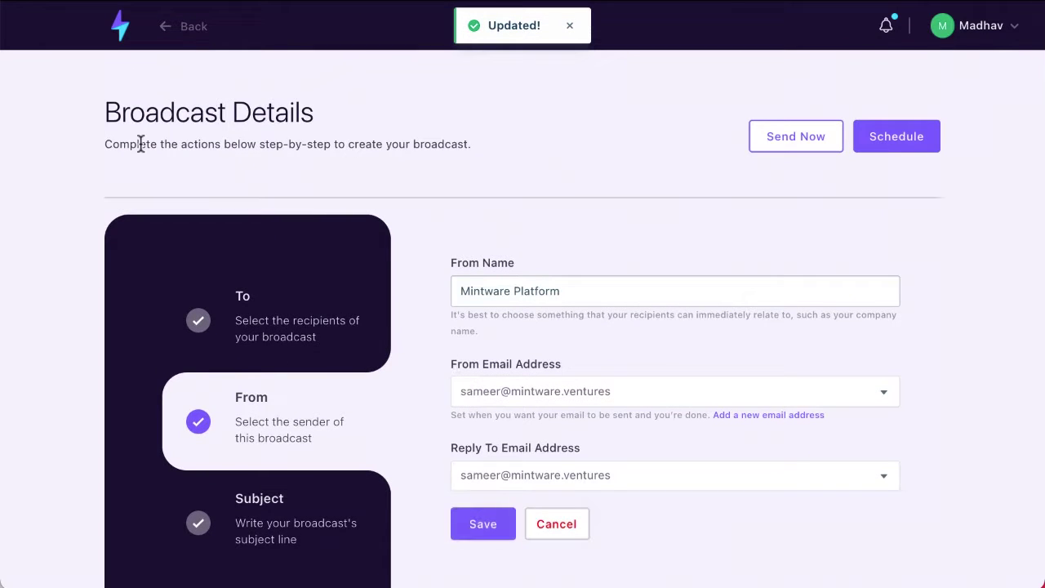
pyautogui.click(120, 29)
pyautogui.click(122, 145)
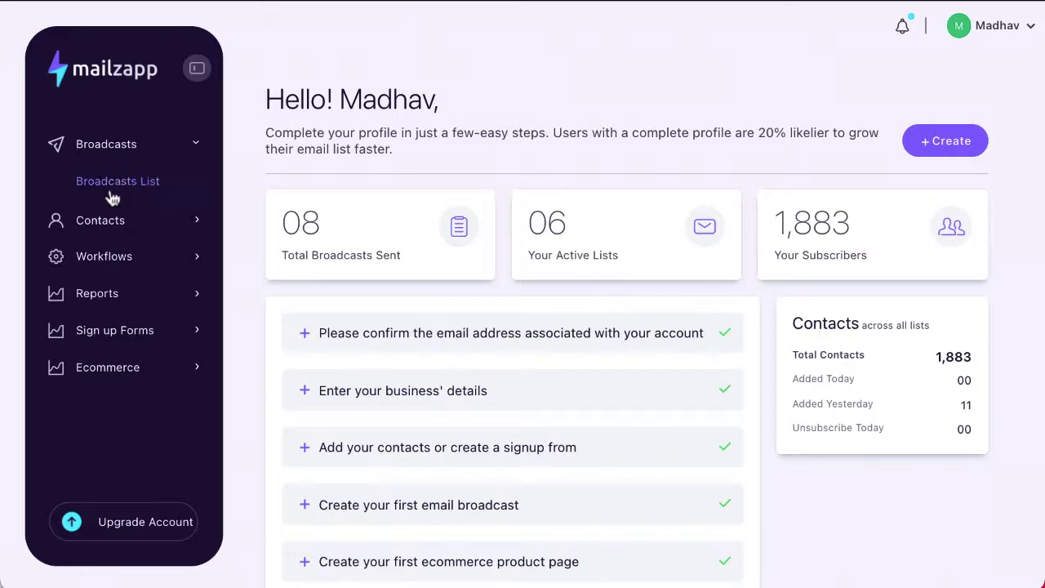
pyautogui.click(126, 183)
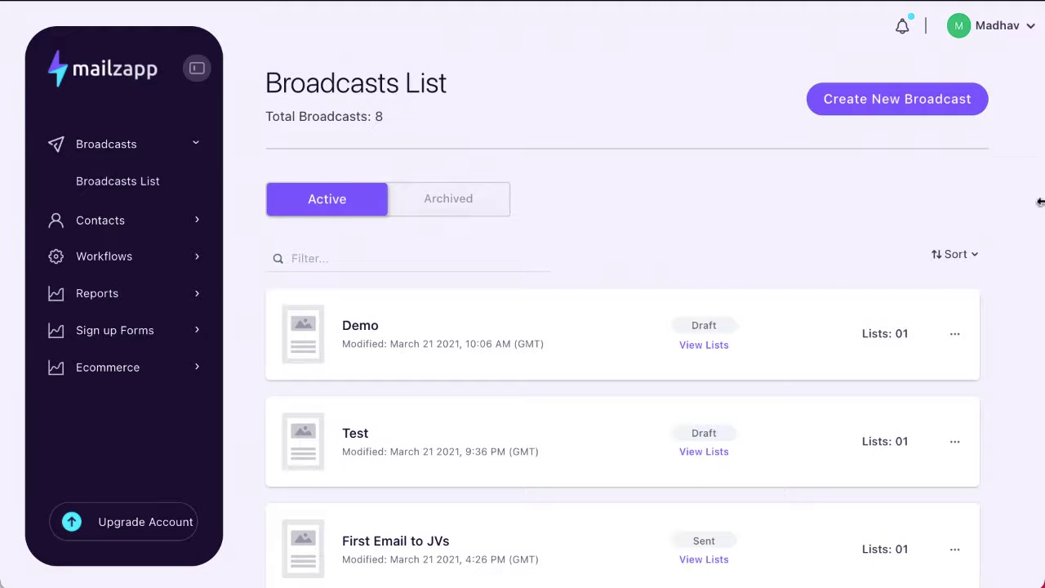
# - Create a new Drag & Drop Editor broadcast named 'Demo DnD'
pyautogui.click(896, 113)
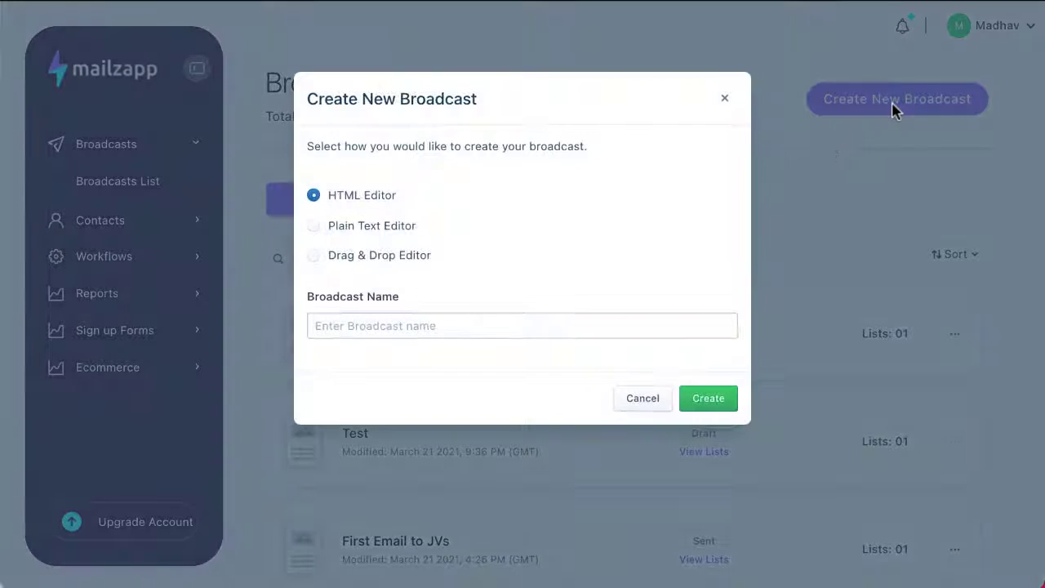
pyautogui.click(313, 255)
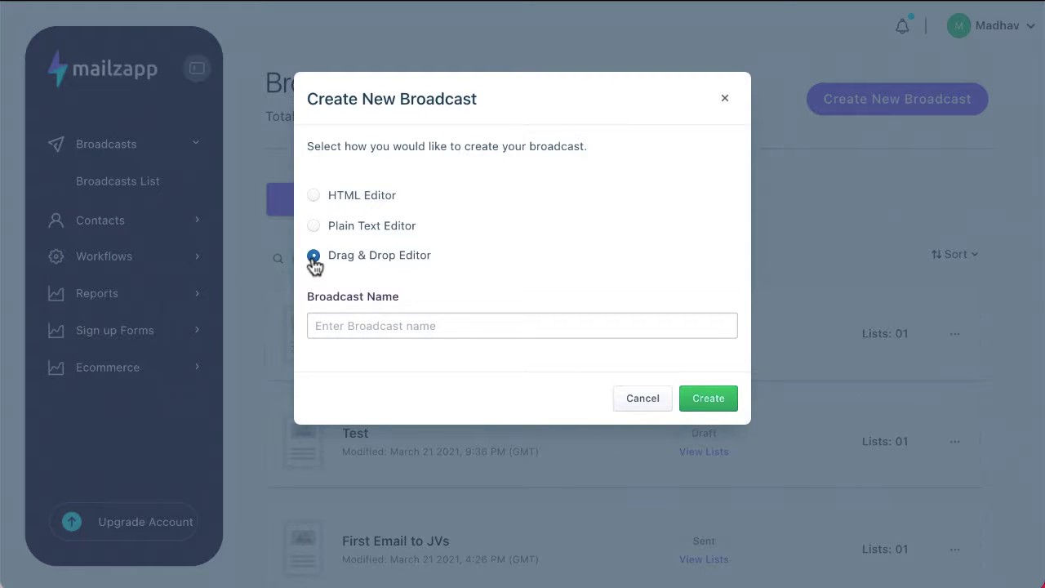
pyautogui.click(345, 314)
pyautogui.write('Demo DnD')
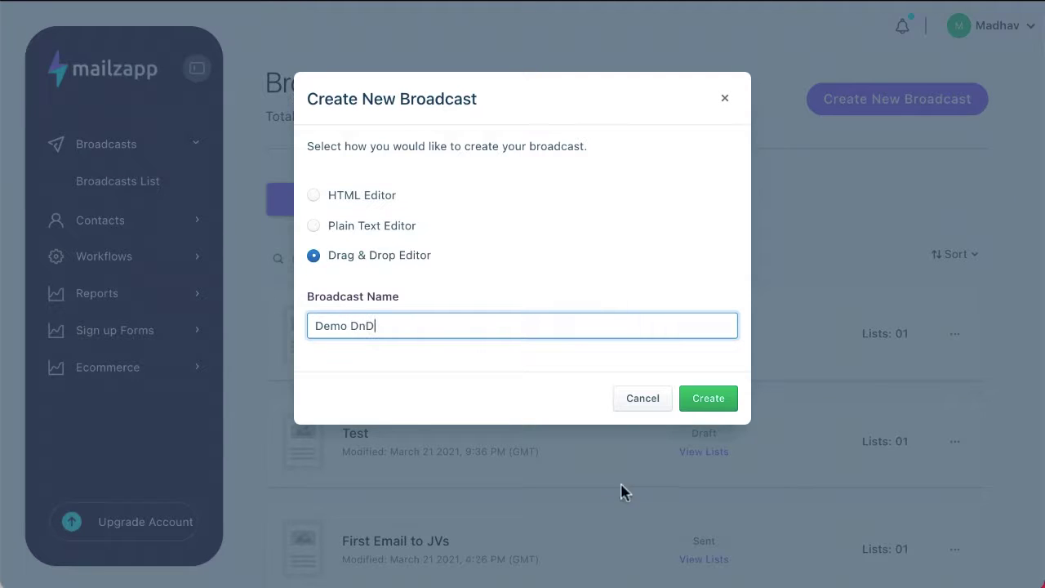
pyautogui.click(706, 399)
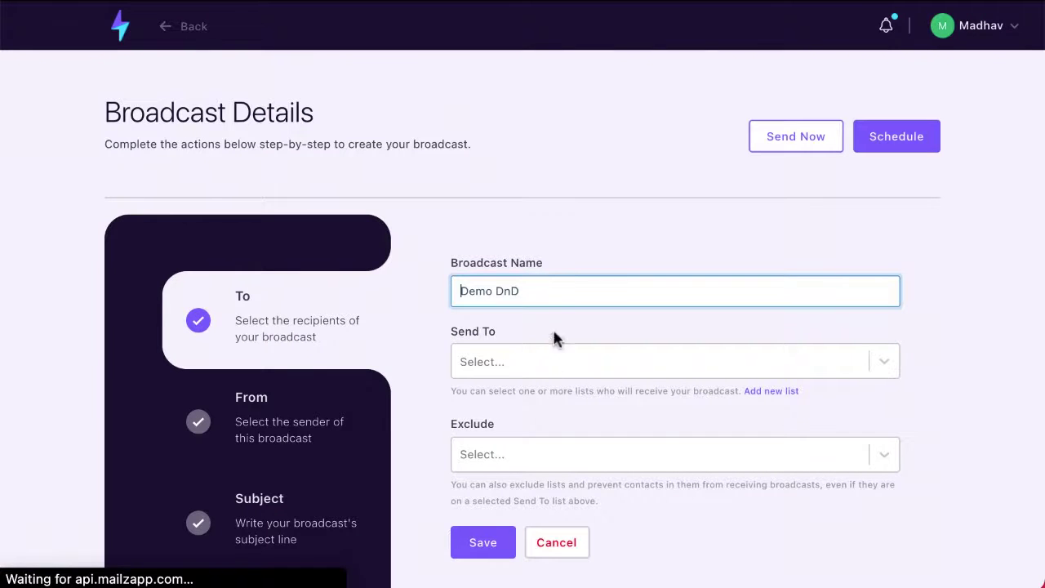
# - Send the broadcast to Test List and save through to the Subject step
pyautogui.click(555, 360)
pyautogui.click(532, 482)
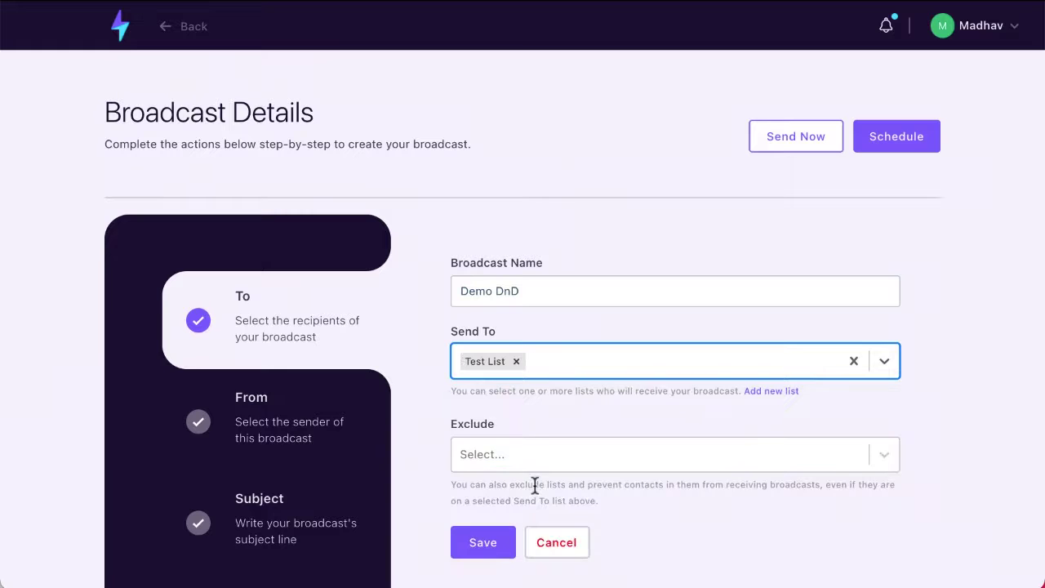
pyautogui.click(488, 542)
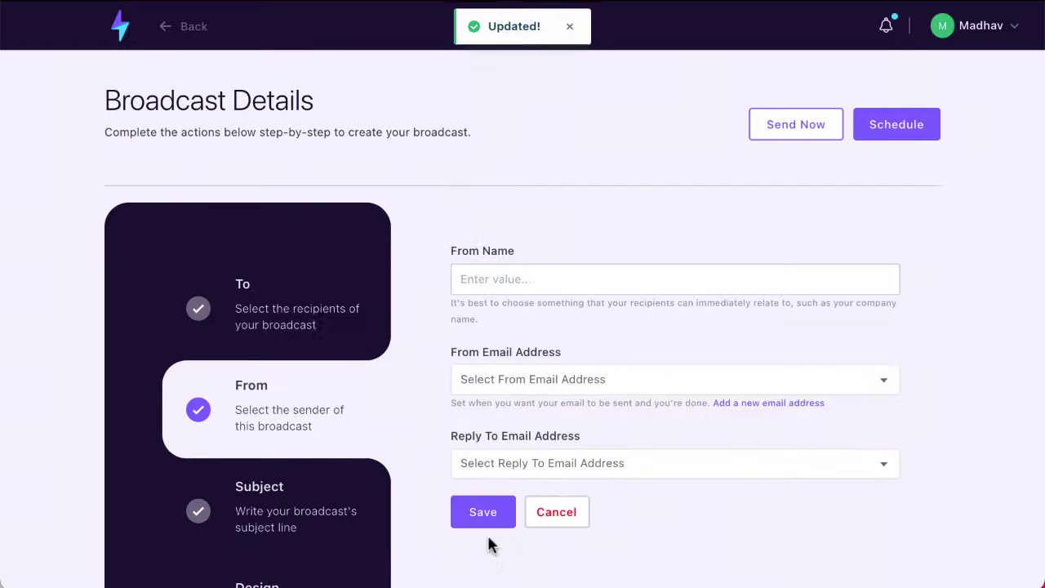
pyautogui.click(488, 523)
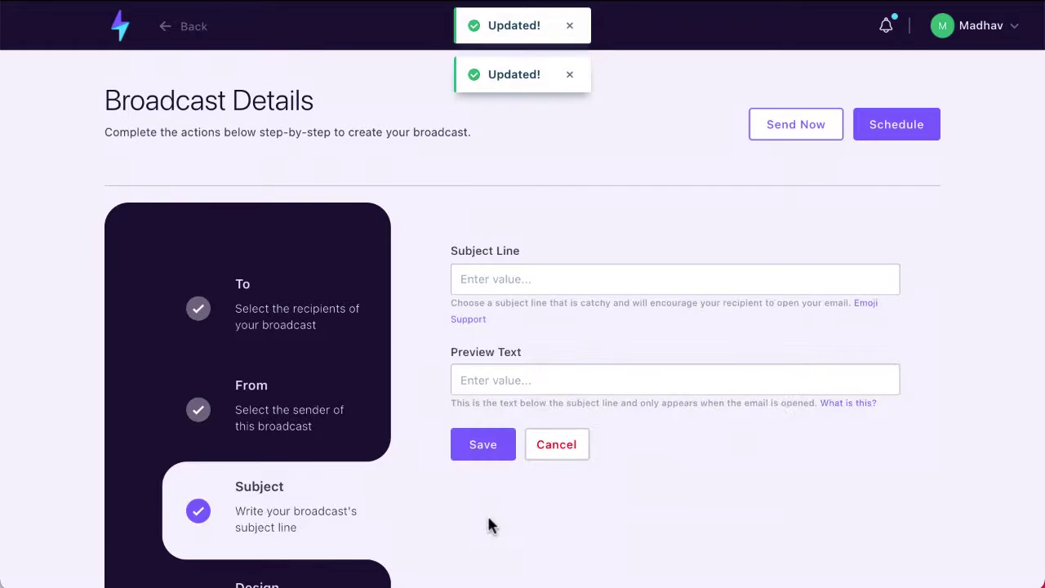
# - Set the broadcast's subject line to 'DnD'
pyautogui.click(472, 280)
pyautogui.write('Dnd')
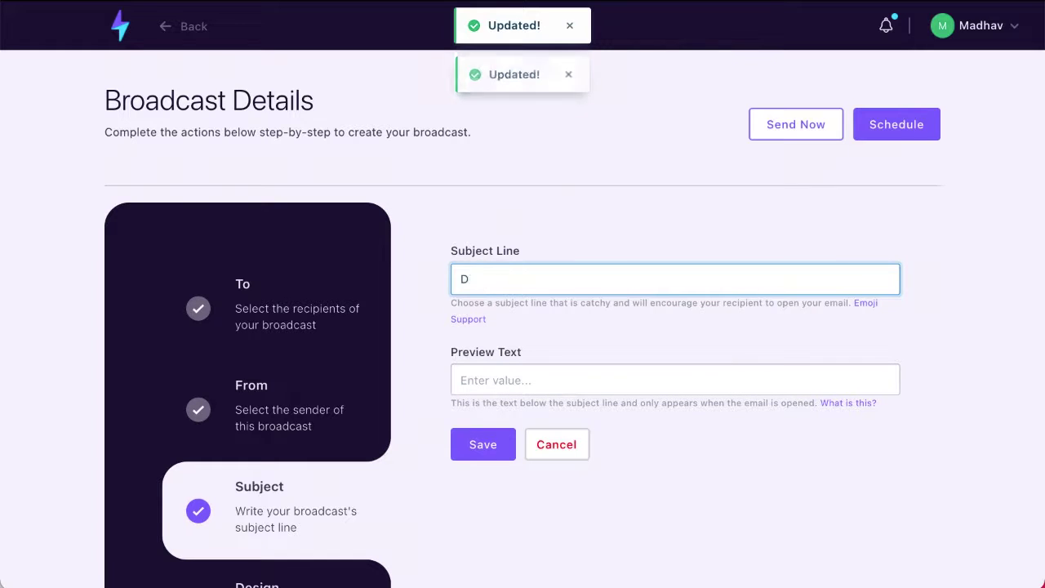
pyautogui.click(422, 405)
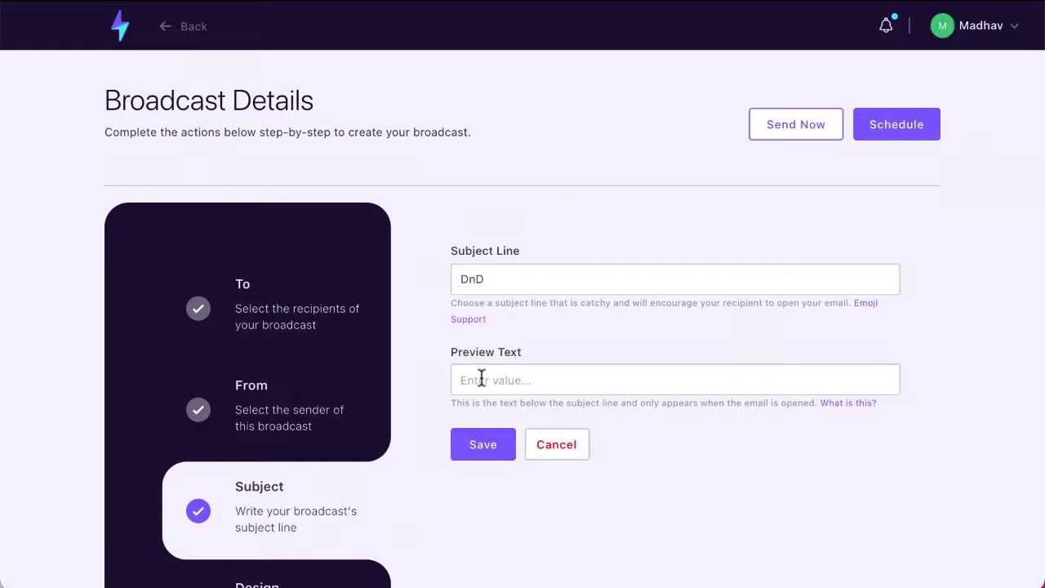
pyautogui.click(481, 284)
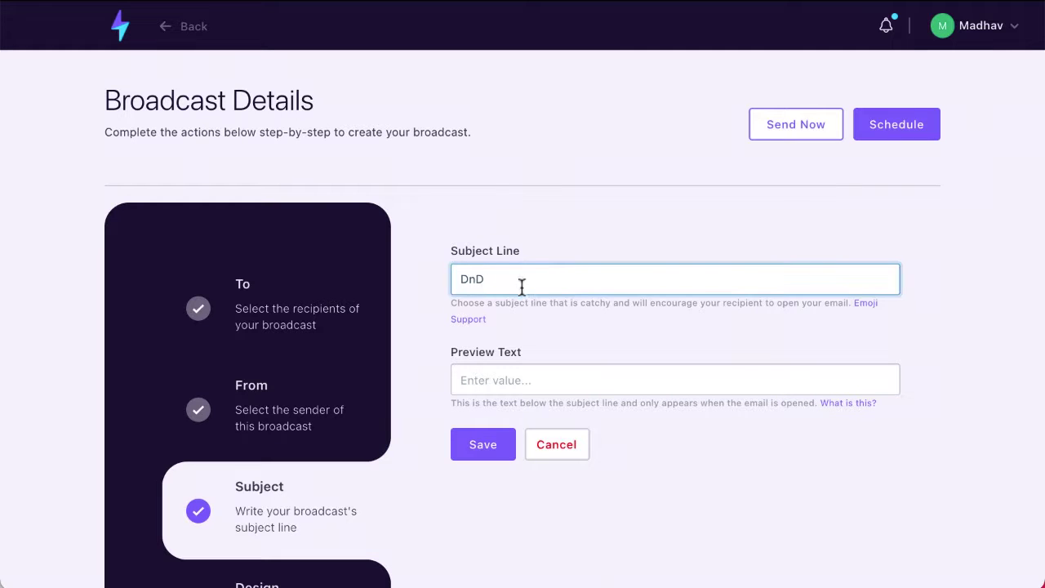
pyautogui.press('BackSpace')
pyautogui.write('D')
pyautogui.press('BackSpace')
pyautogui.write('D')
# - Fill the footer physical address with 'This is required' and save the design settings
pyautogui.click(482, 445)
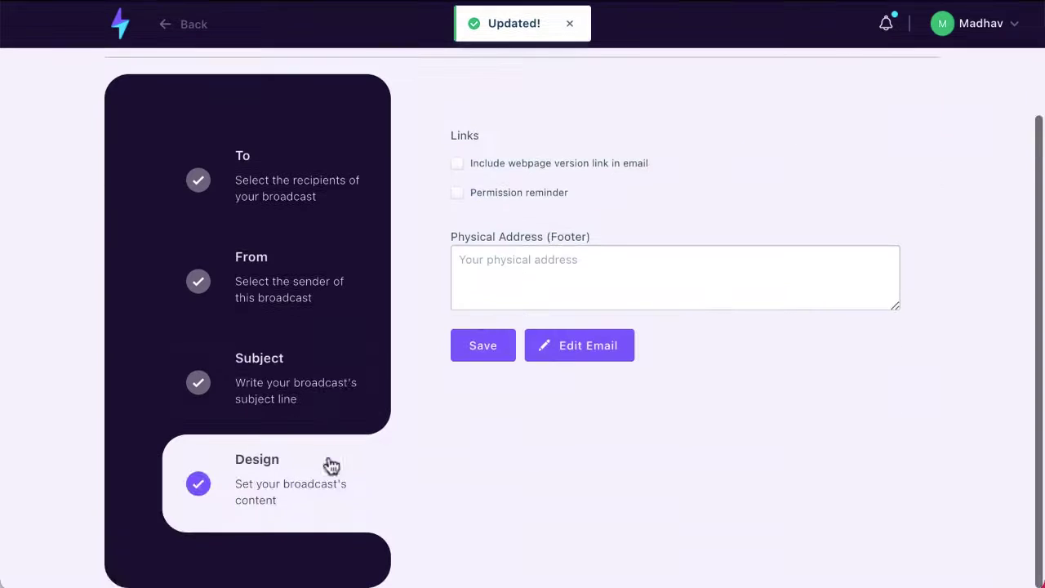
pyautogui.click(469, 365)
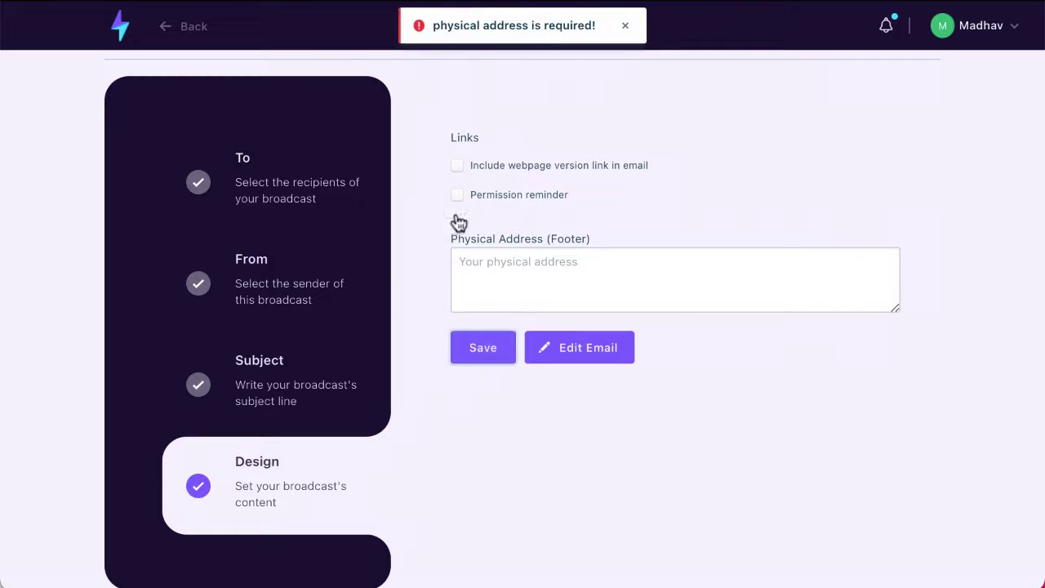
pyautogui.click(488, 255)
pyautogui.write('This')
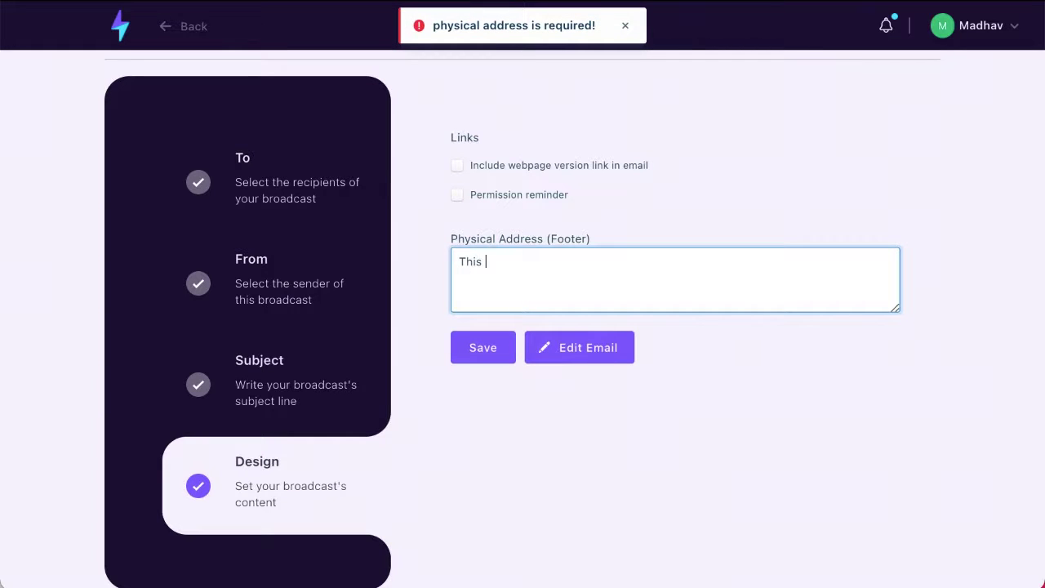
pyautogui.write(' is required')
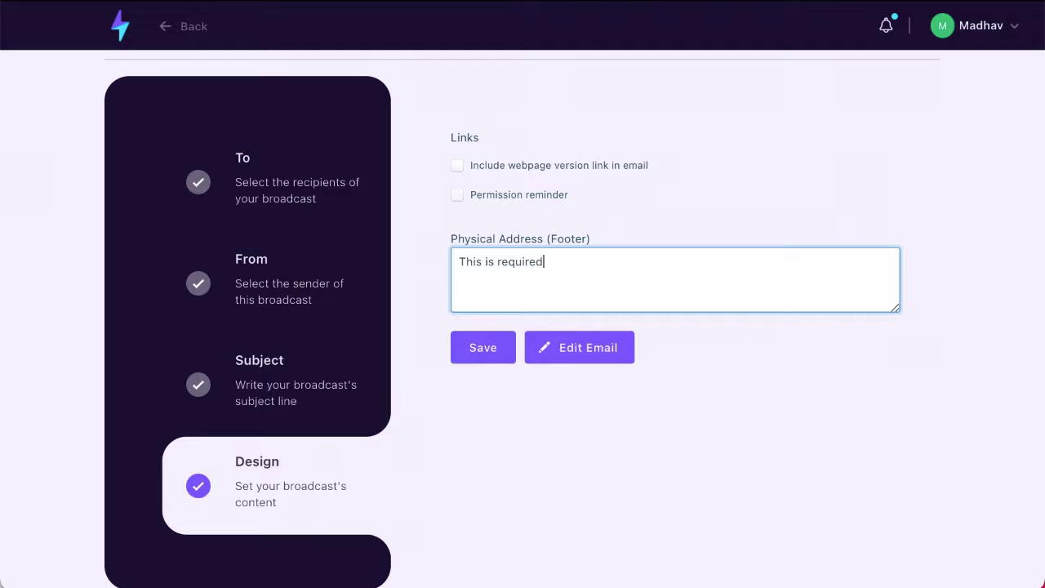
pyautogui.click(483, 353)
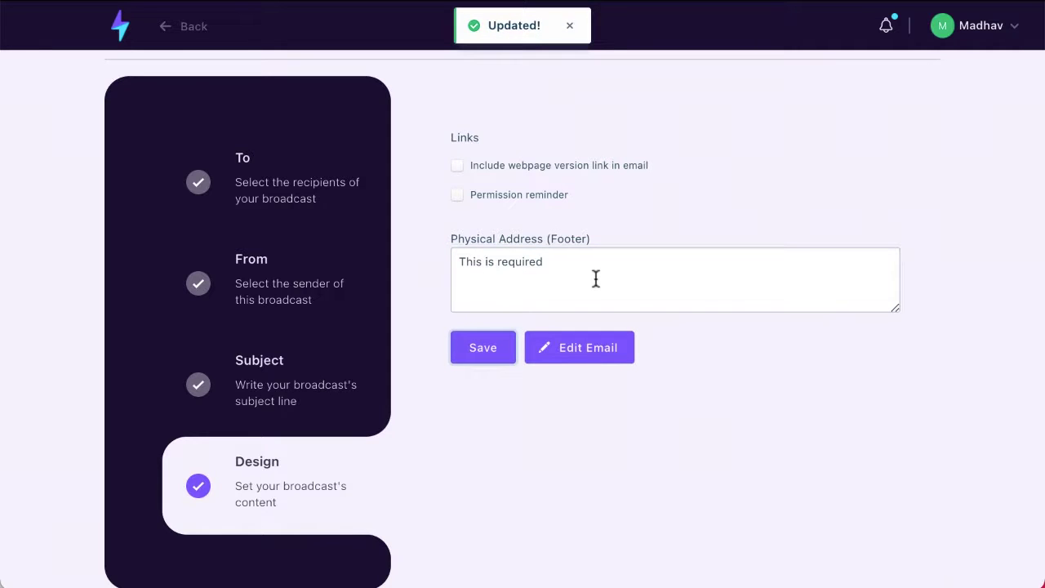
# - Open the email editor and start from the blank text-only layout
pyautogui.click(582, 354)
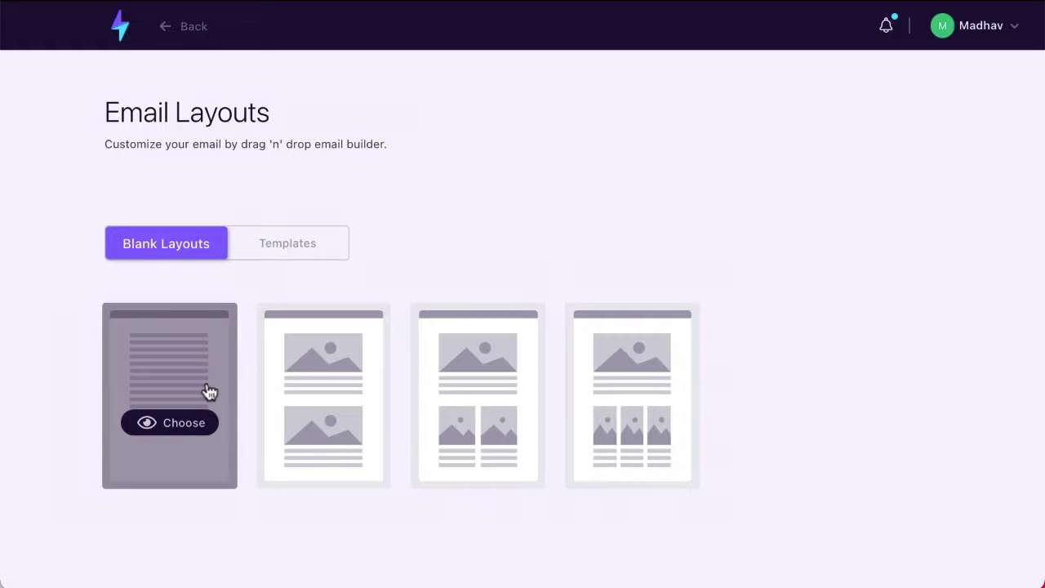
pyautogui.click(178, 426)
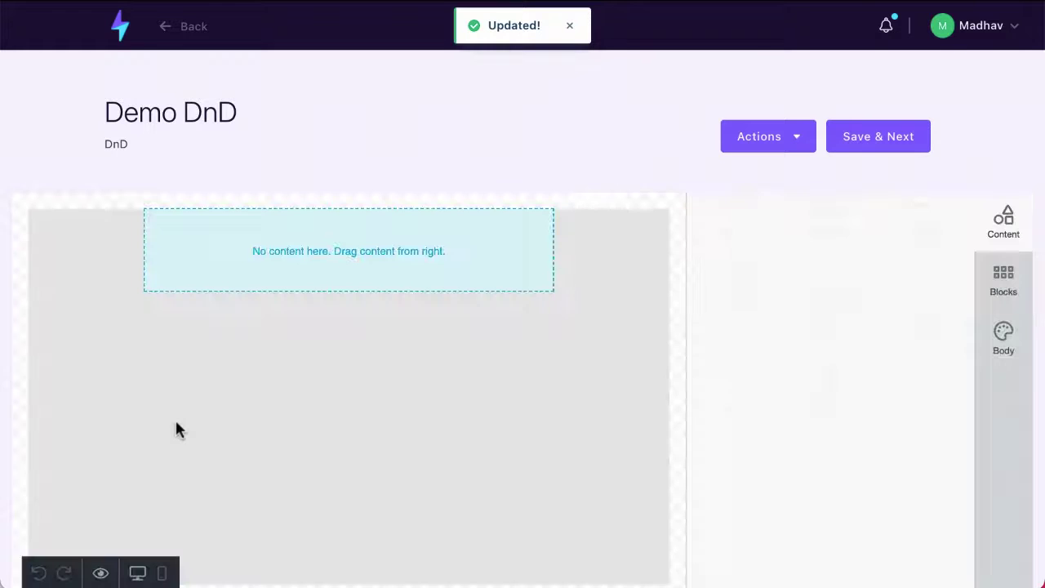
pyautogui.scroll(-1, 176, 422)
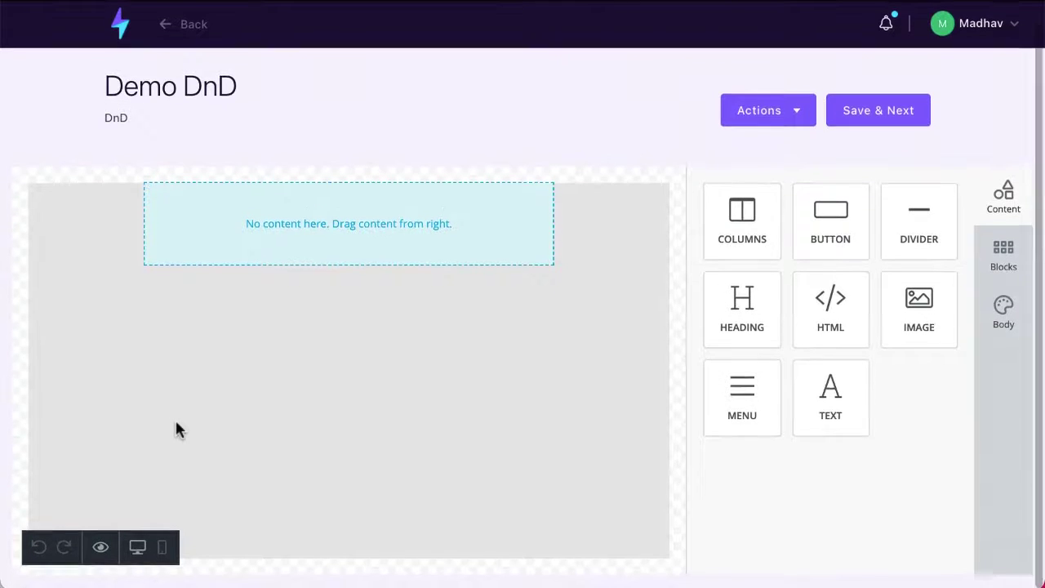
# - Add a columns row, a 'Hello, world!' HTML block and an image placeholder
pyautogui.moveTo(739, 222); pyautogui.dragTo(279, 304)
pyautogui.moveTo(782, 333); pyautogui.dragTo(365, 391)
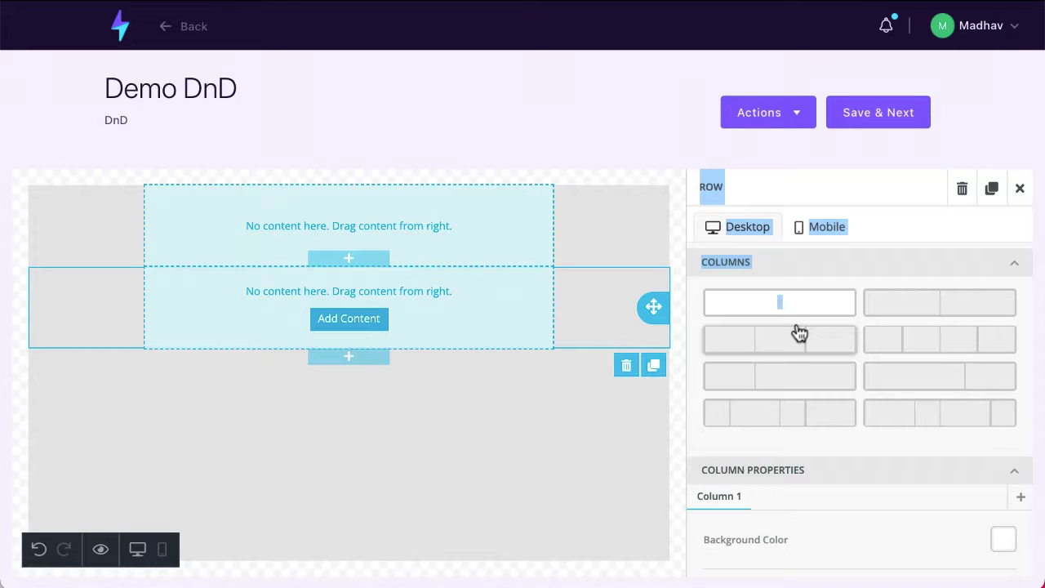
pyautogui.click(1019, 188)
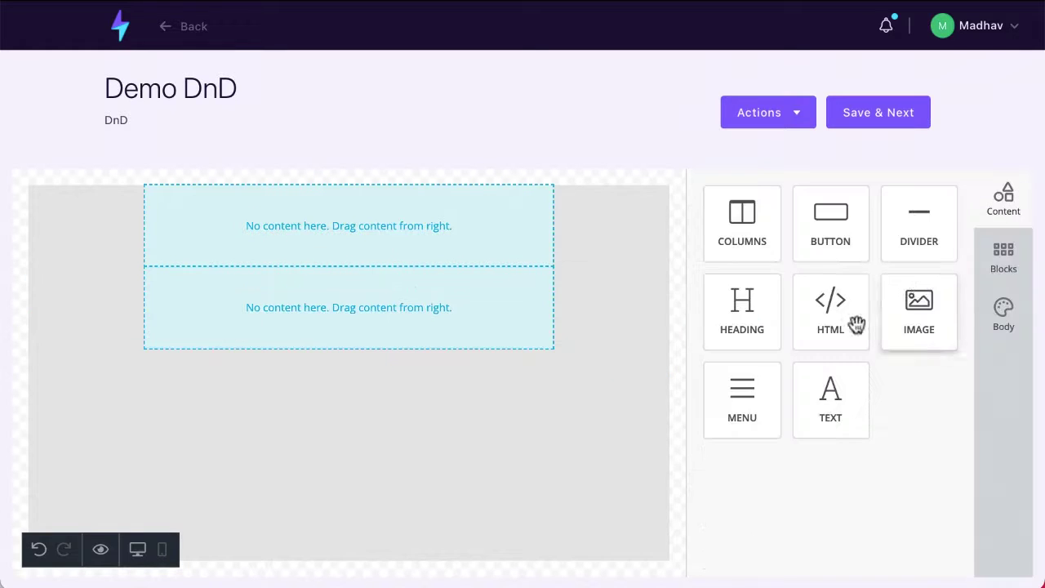
pyautogui.moveTo(830, 314); pyautogui.dragTo(307, 441)
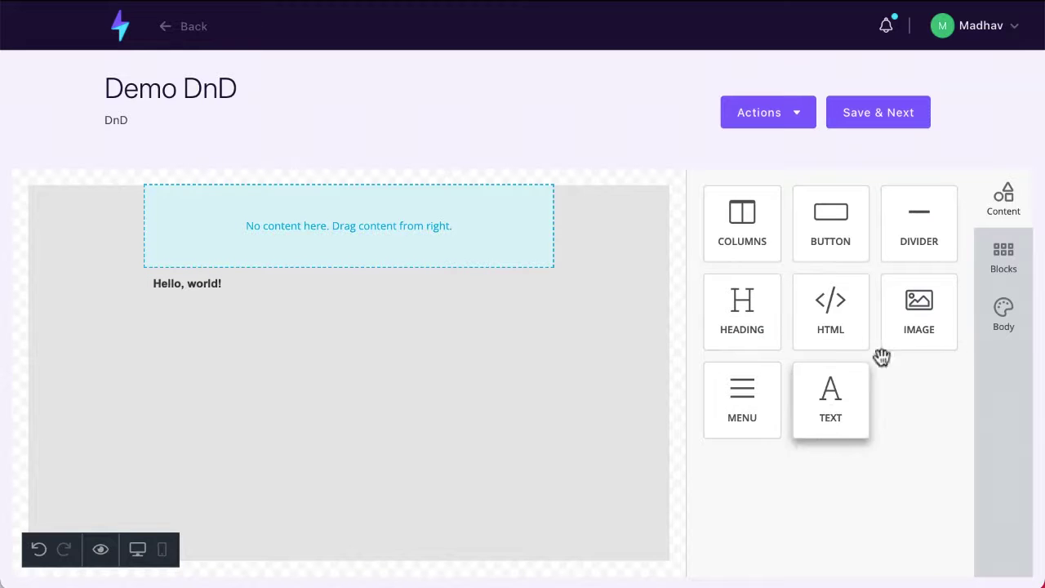
pyautogui.moveTo(889, 343); pyautogui.dragTo(270, 323)
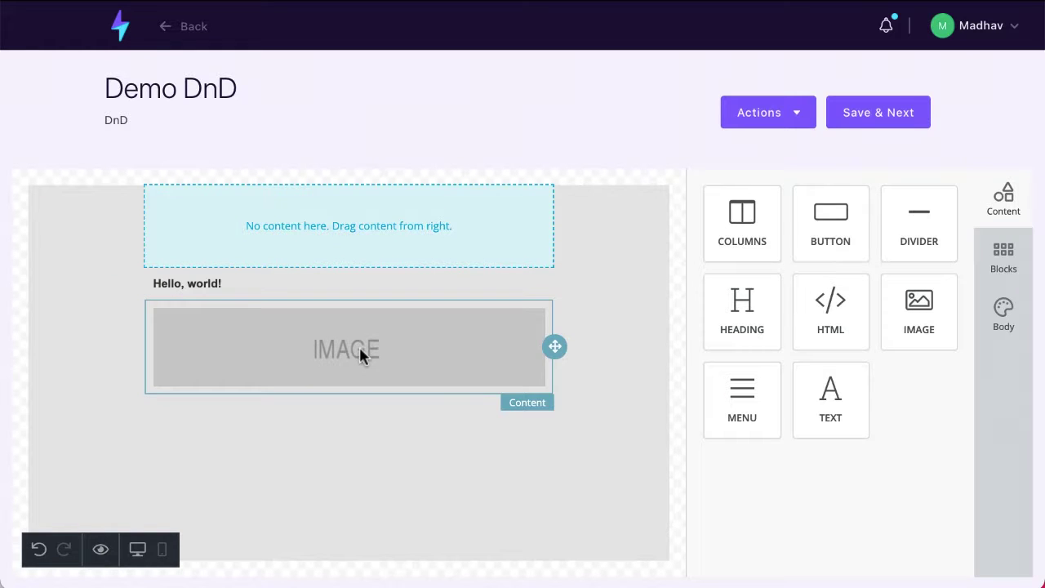
# - Review the Blocks and Body settings, then return to content blocks
pyautogui.click(1010, 260)
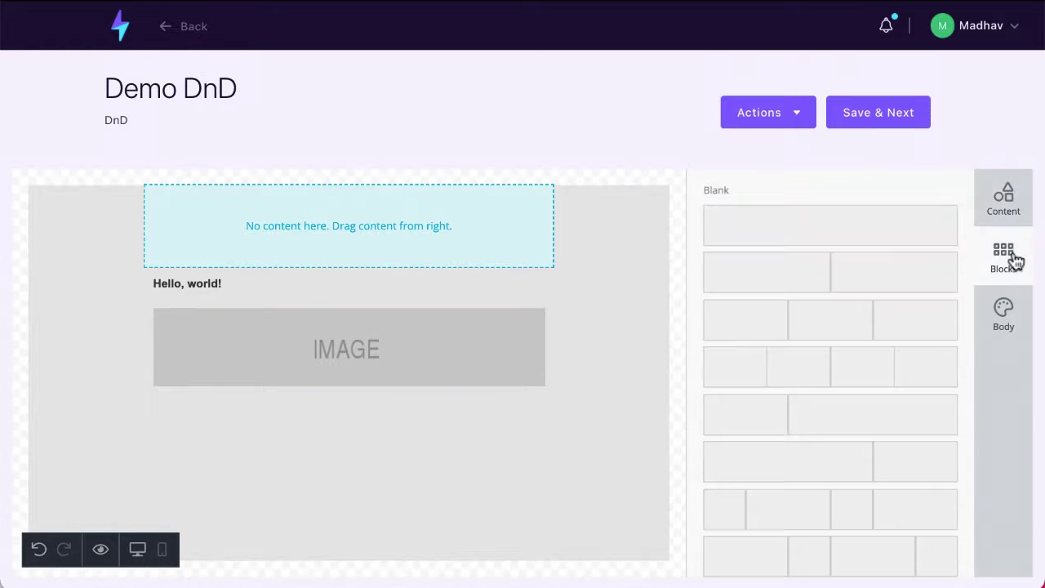
pyautogui.click(1014, 311)
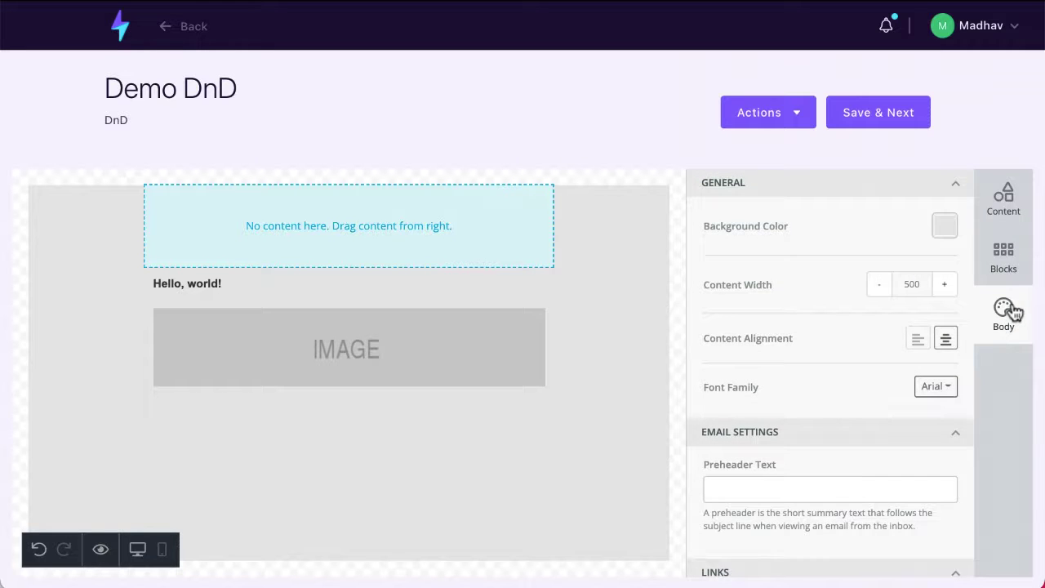
pyautogui.click(1005, 197)
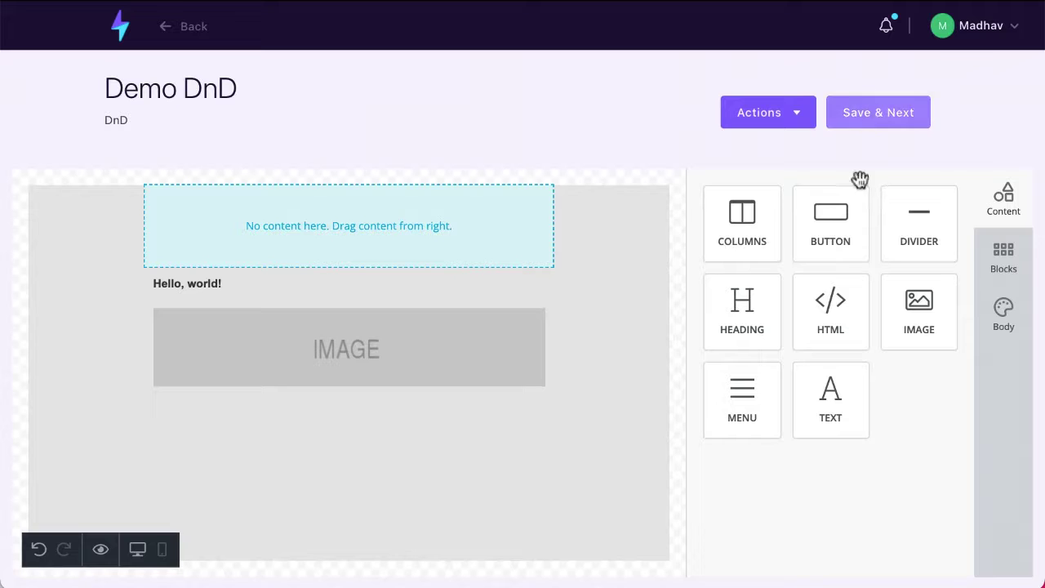
# - Add a button below the image labelled 'Click Here Now'
pyautogui.moveTo(840, 214); pyautogui.dragTo(345, 434)
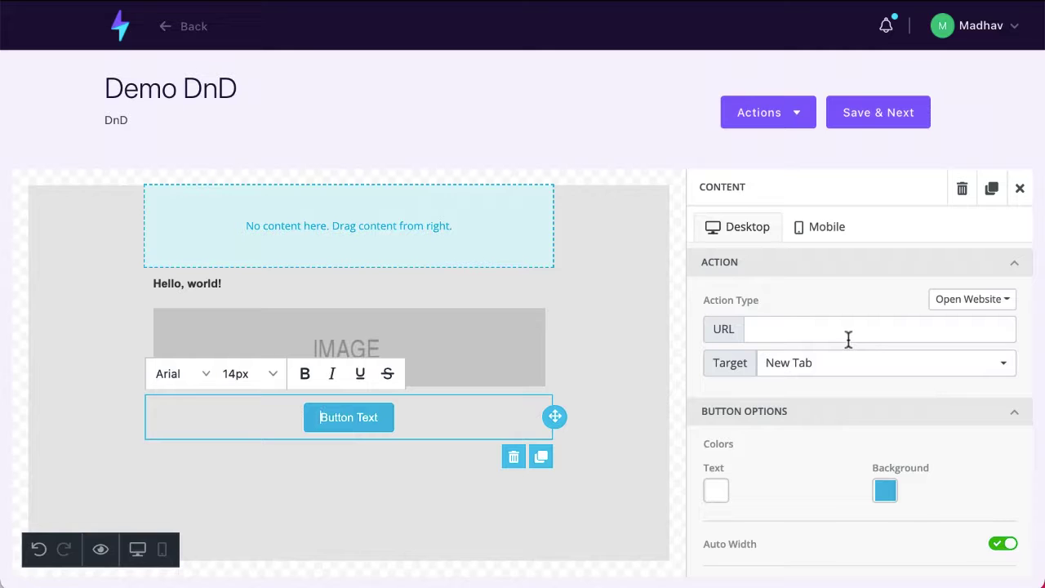
pyautogui.scroll(-2, 885, 486)
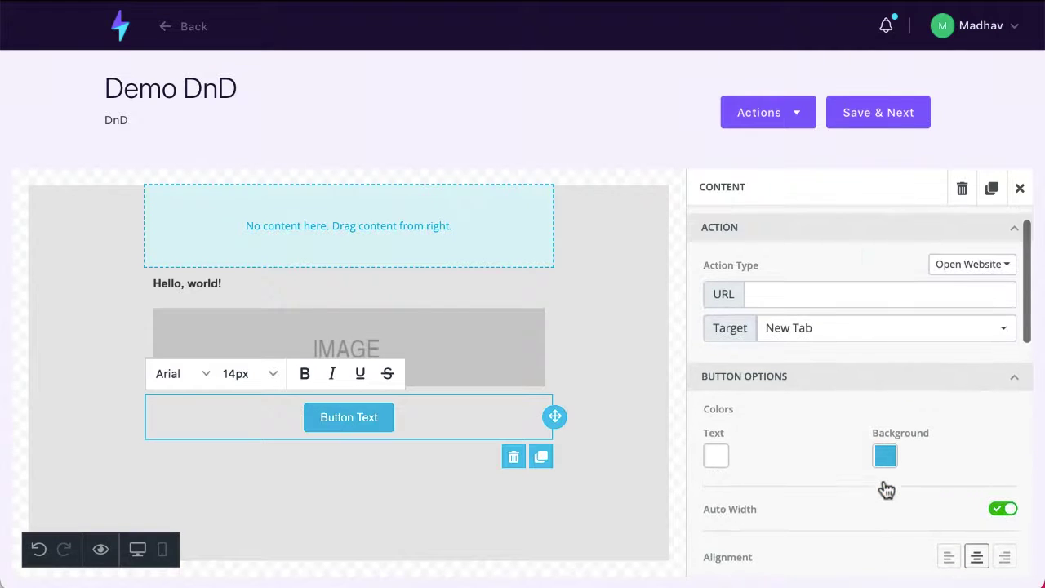
pyautogui.moveTo(316, 418); pyautogui.dragTo(401, 414)
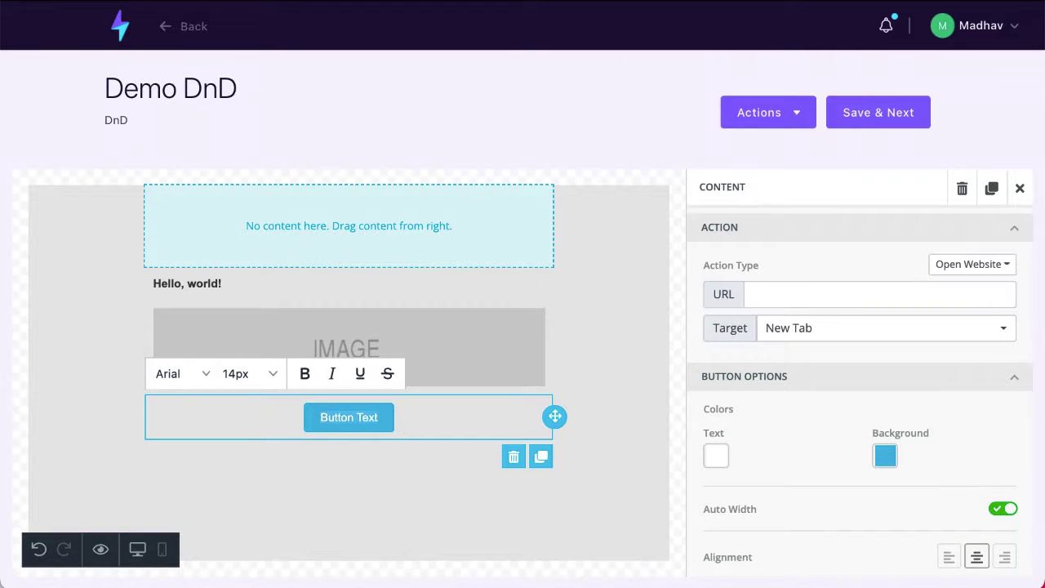
pyautogui.write('Clike')
pyautogui.press('BackSpace')
pyautogui.press('BackSpace')
pyautogui.write('ck Her')
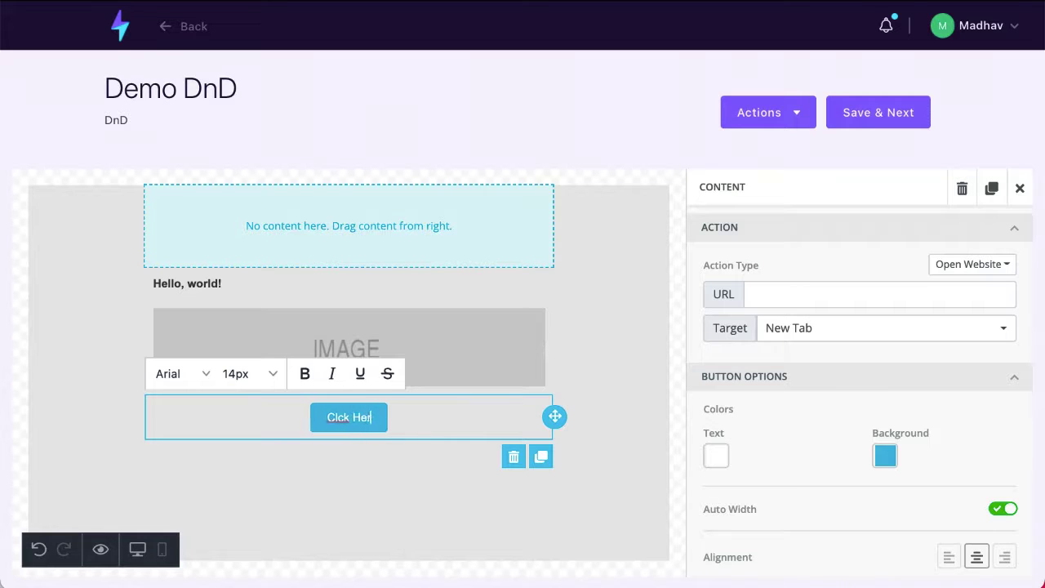
pyautogui.write('e Now')
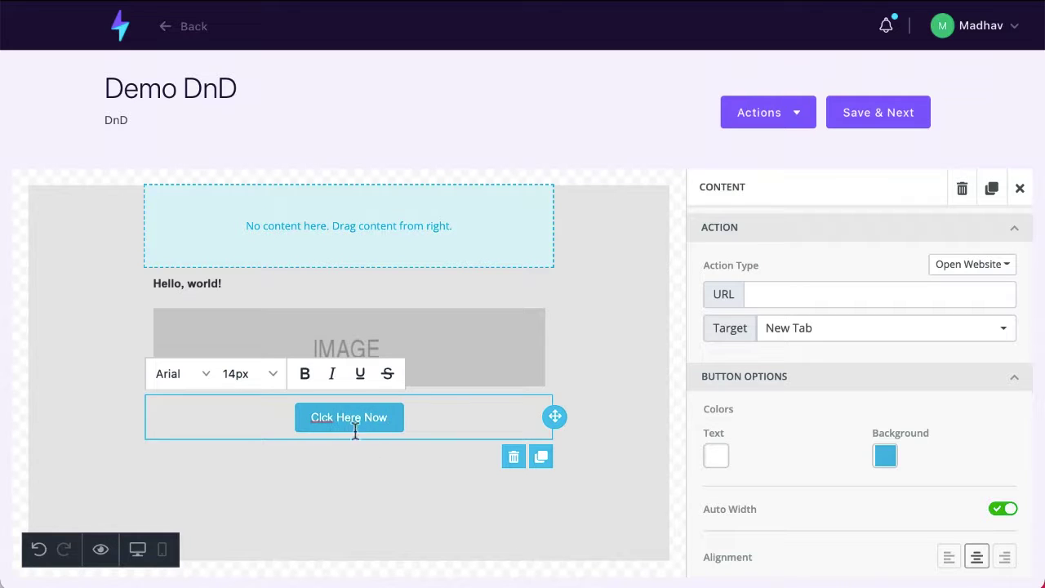
pyautogui.write('i')
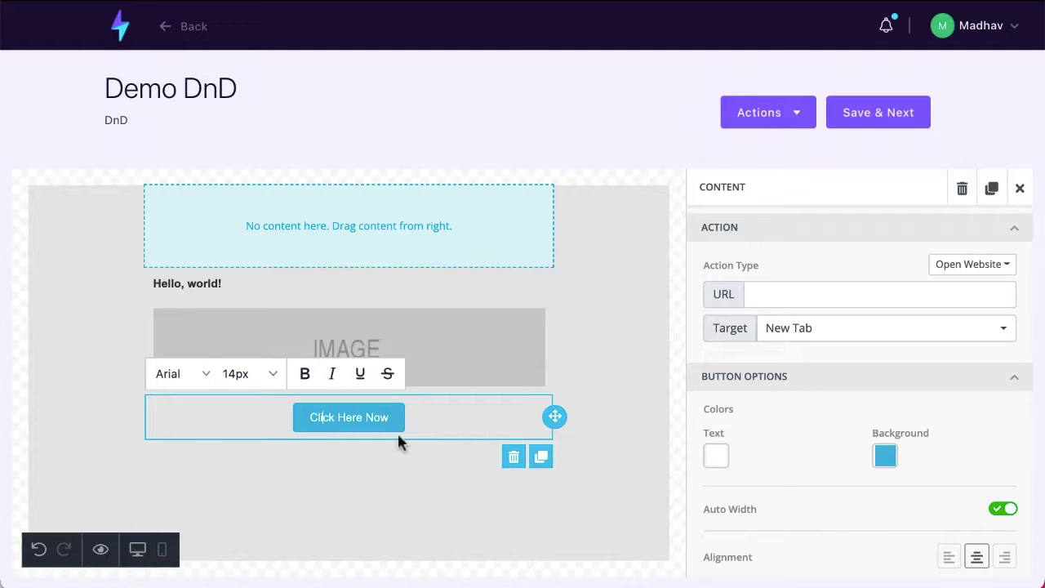
# - Set the button background to a green preset swatch
pyautogui.click(885, 455)
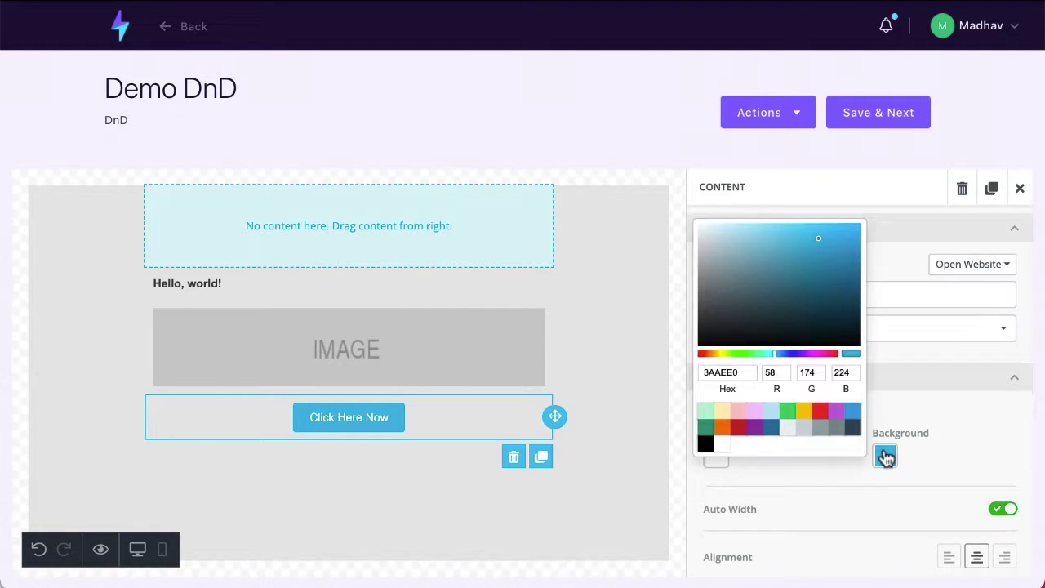
pyautogui.click(704, 429)
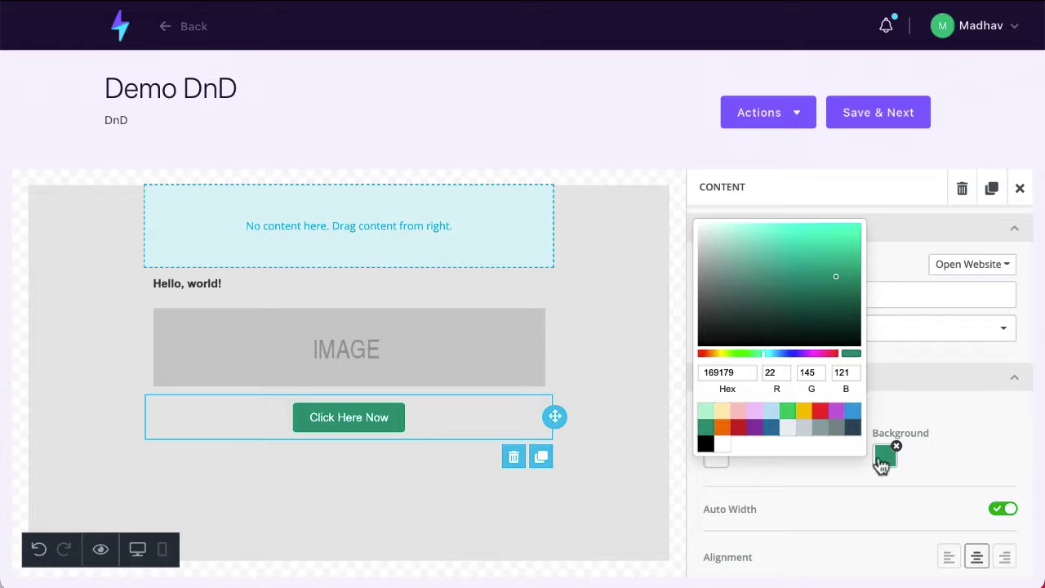
pyautogui.moveTo(881, 462); pyautogui.dragTo(792, 416)
pyautogui.click(789, 414)
pyautogui.click(788, 481)
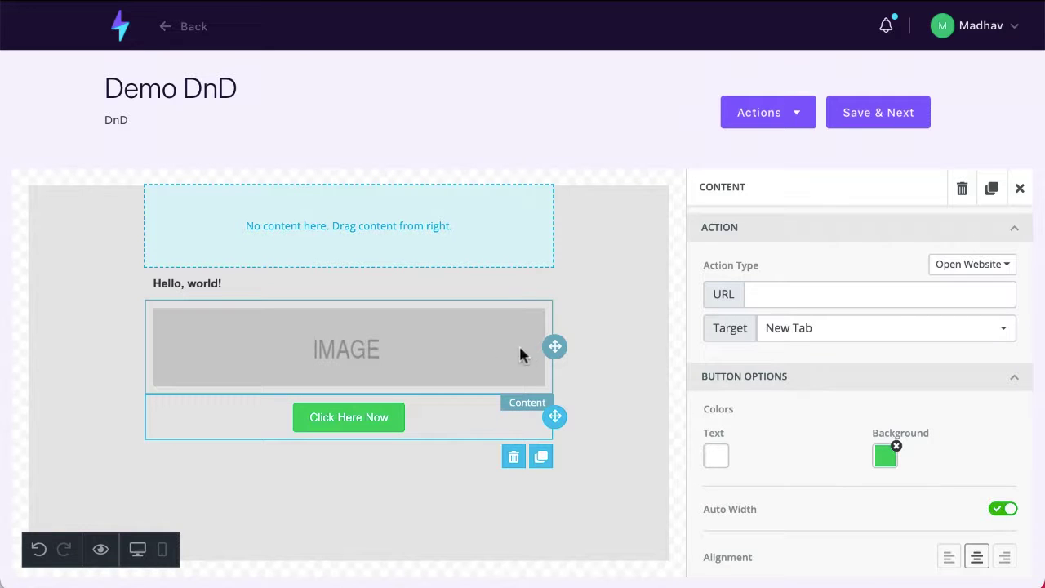
pyautogui.click(1018, 37)
# - Return to the dashboard and start a new list from Contacts > Contacts List
pyautogui.click(422, 95)
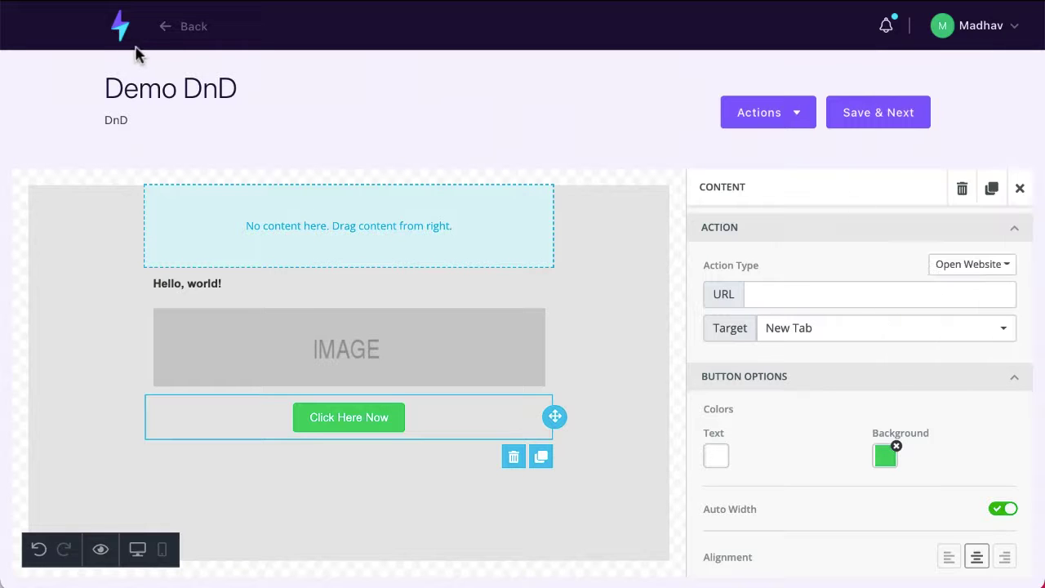
pyautogui.click(121, 33)
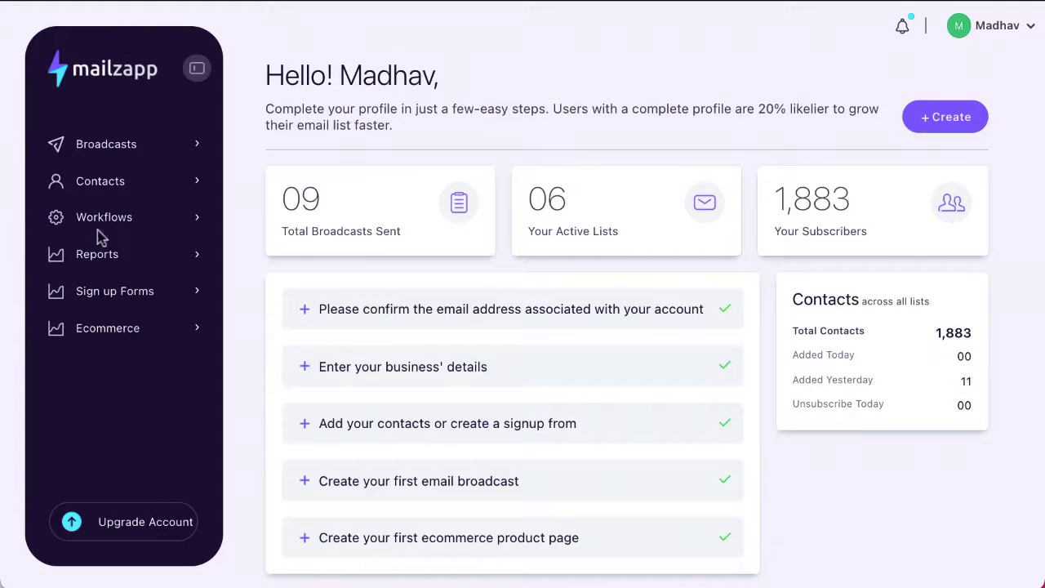
pyautogui.click(111, 184)
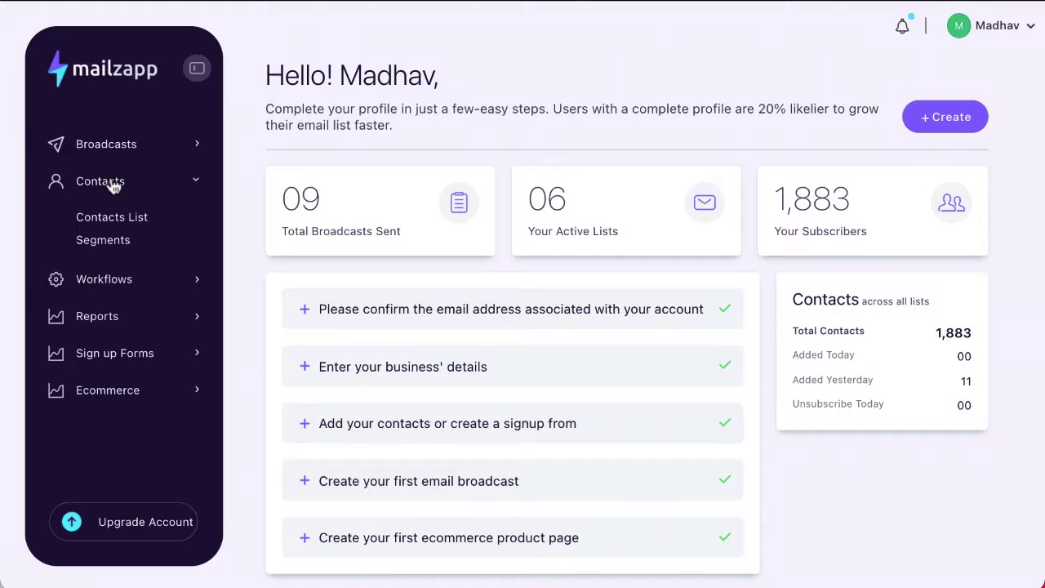
pyautogui.click(127, 222)
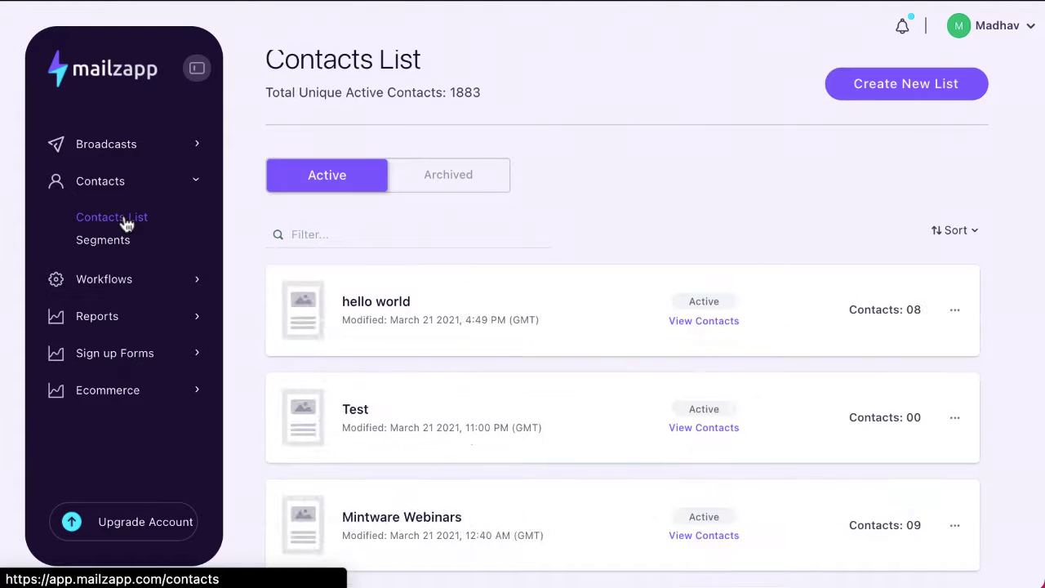
pyautogui.scroll(1, 362, 329)
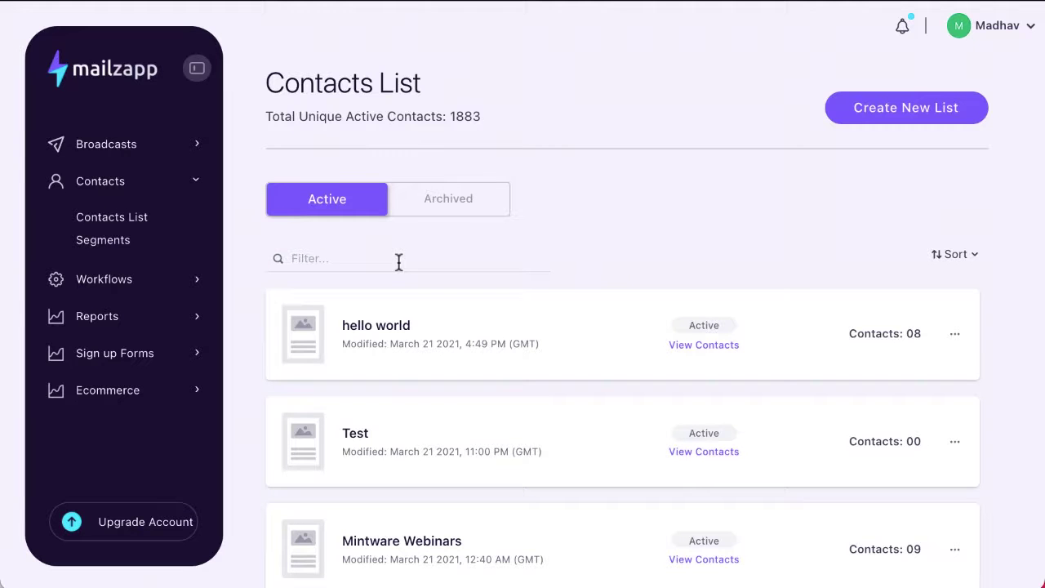
pyautogui.click(904, 110)
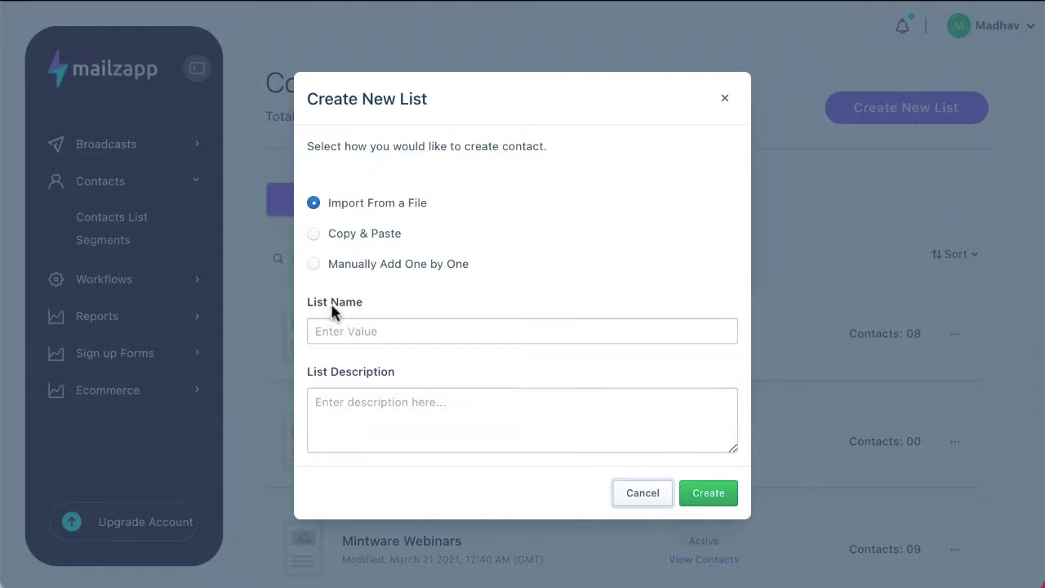
# - Name the new list 'Demo File' with description 'imported these from a file'
pyautogui.click(378, 333)
pyautogui.write('D')
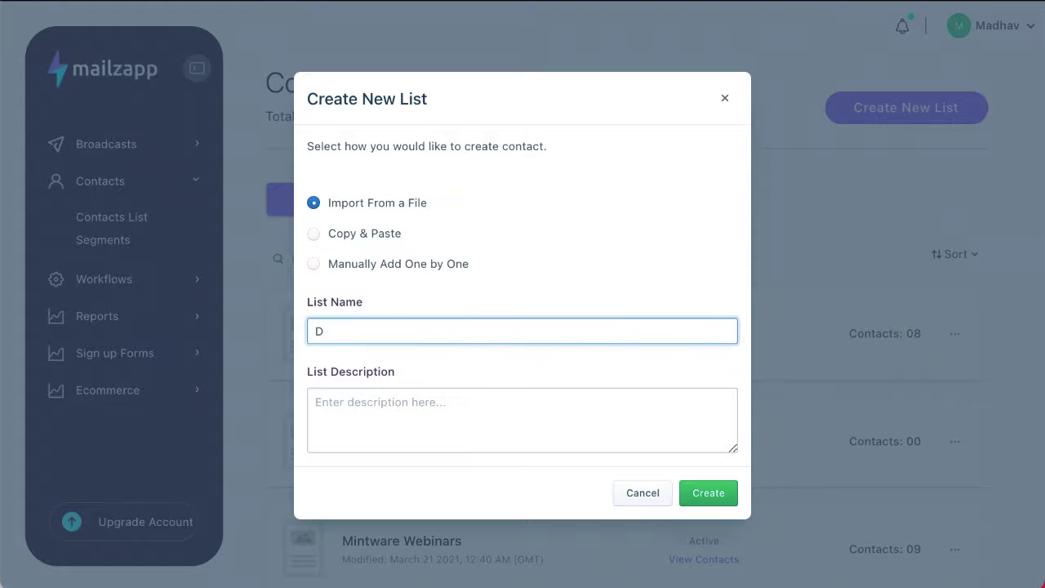
pyautogui.write('emo File')
pyautogui.click(371, 400)
pyautogui.write('I m')
pyautogui.press('BackSpace')
pyautogui.press('BackSpace')
pyautogui.write('imported these')
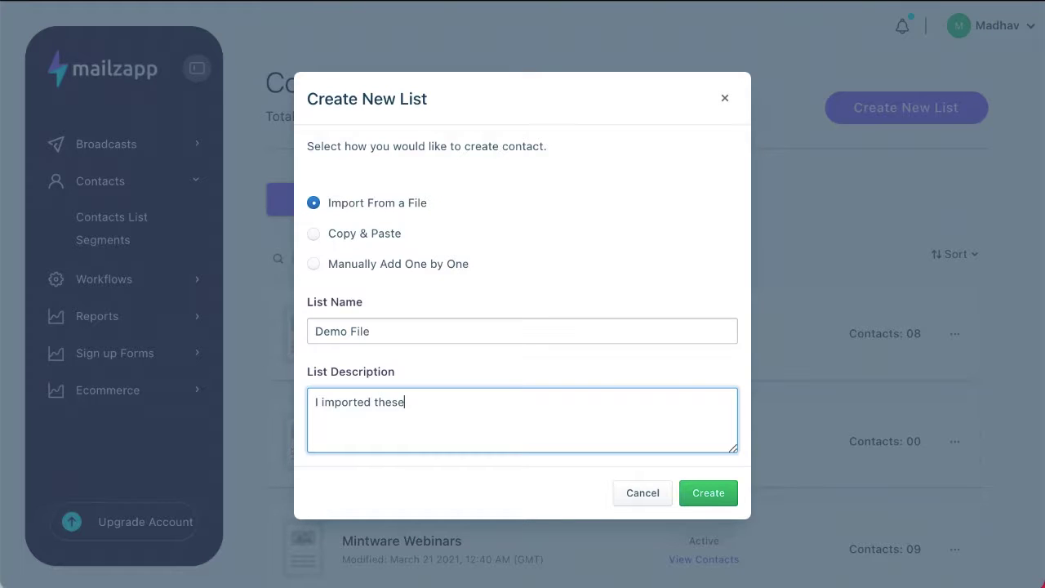
pyautogui.write(' from a file')
pyautogui.click(515, 278)
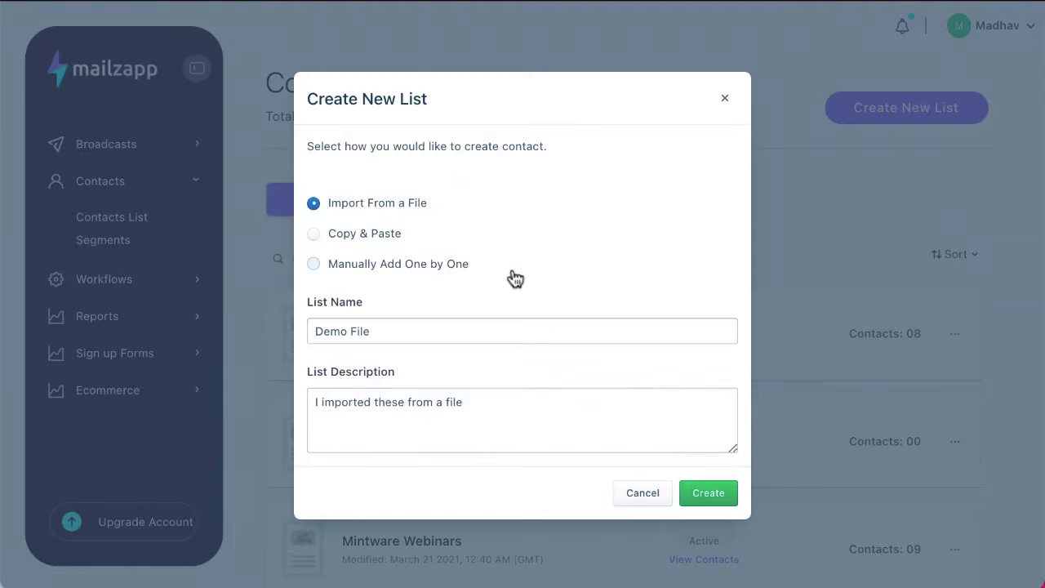
pyautogui.click(515, 278)
pyautogui.scroll(-3, 466, 380)
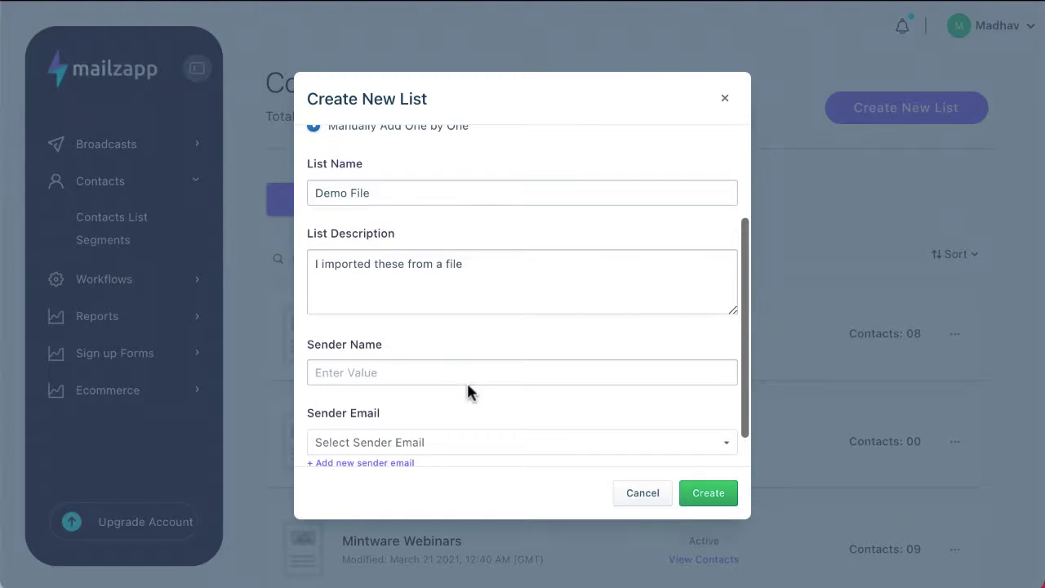
pyautogui.scroll(2, 466, 380)
pyautogui.scroll(-1, 466, 380)
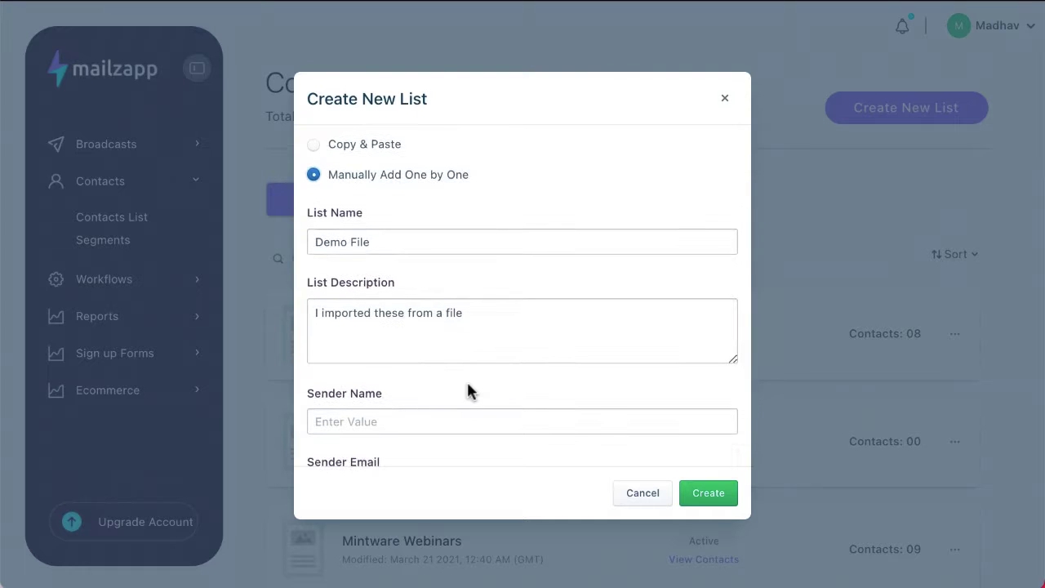
pyautogui.scroll(-2, 467, 380)
pyautogui.scroll(-1, 455, 329)
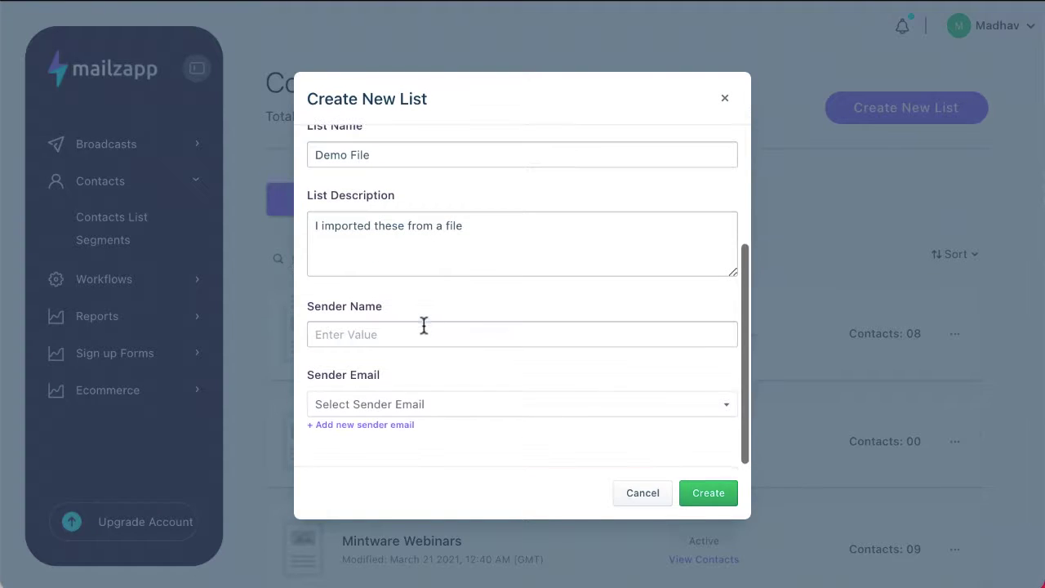
# - Enter the sender's name and email, choose Import From a File, and create the list
pyautogui.click(424, 329)
pyautogui.scroll(-1, 563, 352)
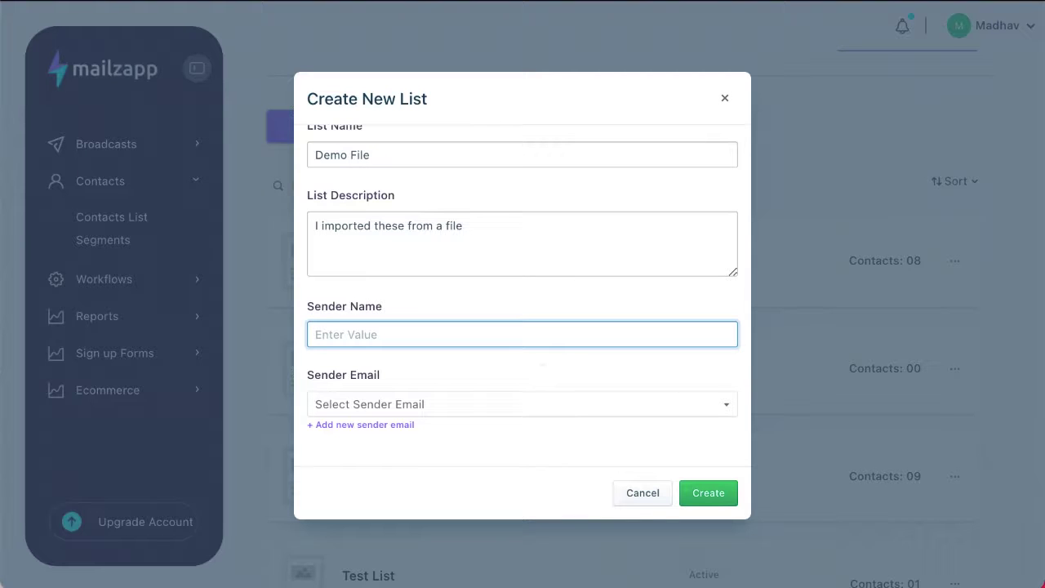
pyautogui.write('Same')
pyautogui.press('Tab')
pyautogui.click(499, 334)
pyautogui.click(390, 404)
pyautogui.click(397, 431)
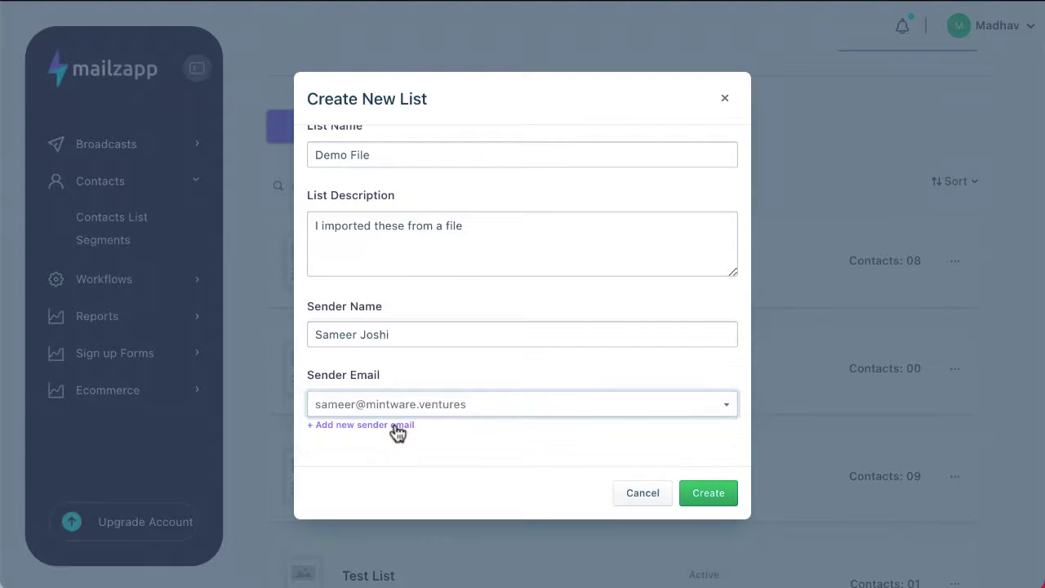
pyautogui.scroll(3, 452, 277)
pyautogui.click(315, 205)
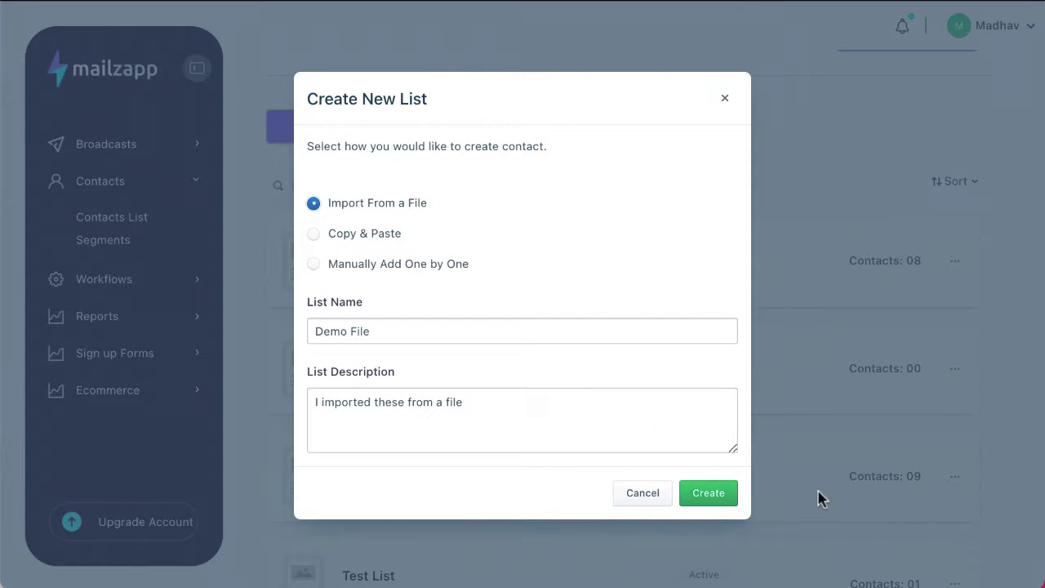
pyautogui.click(700, 504)
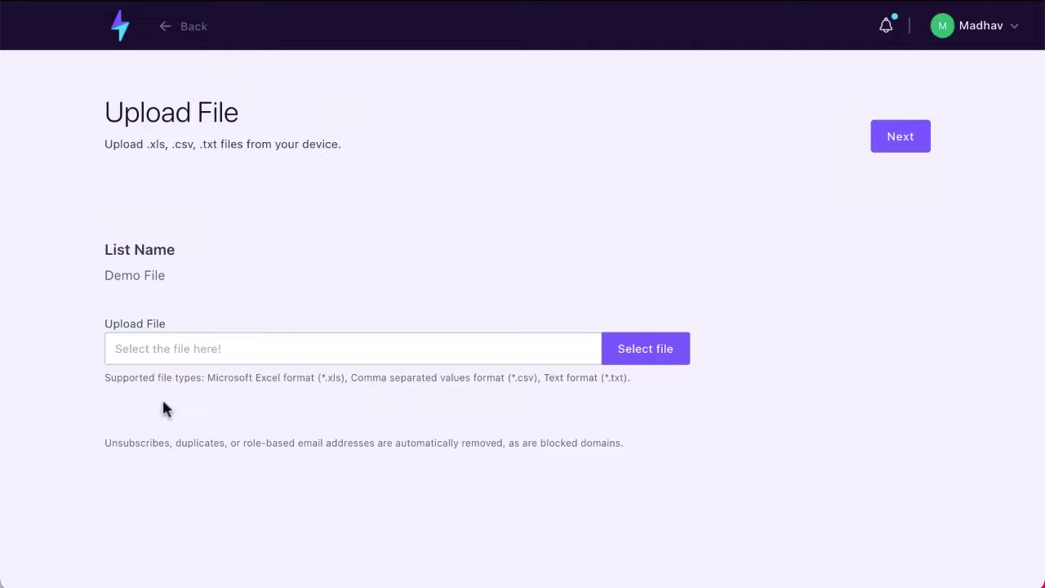
pyautogui.click(674, 350)
pyautogui.press('Escape')
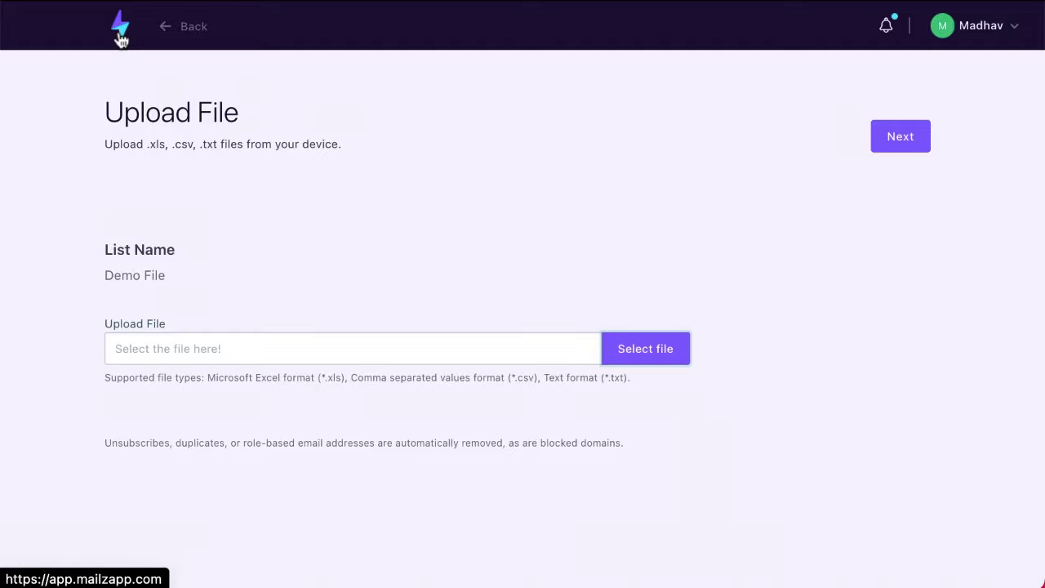
pyautogui.moveTo(121, 38); pyautogui.dragTo(84, 117)
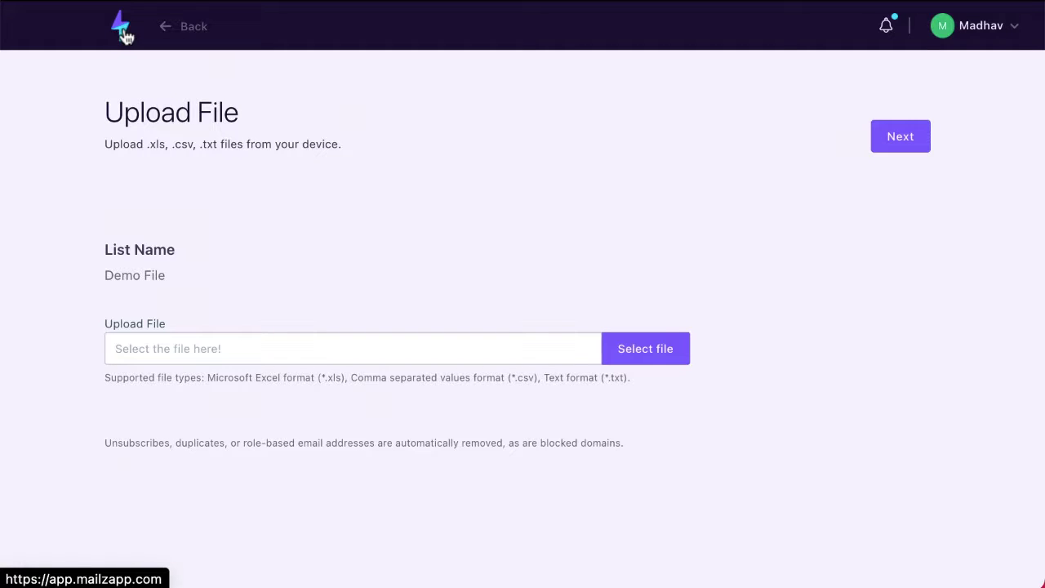
# - Go to Contacts List and reopen the Create New List form
pyautogui.click(122, 32)
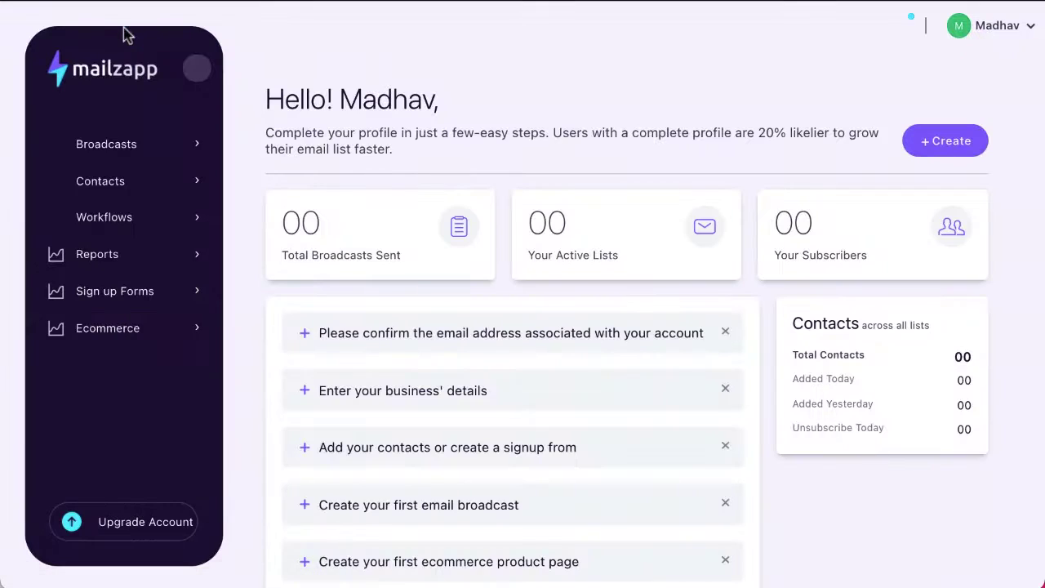
pyautogui.click(112, 190)
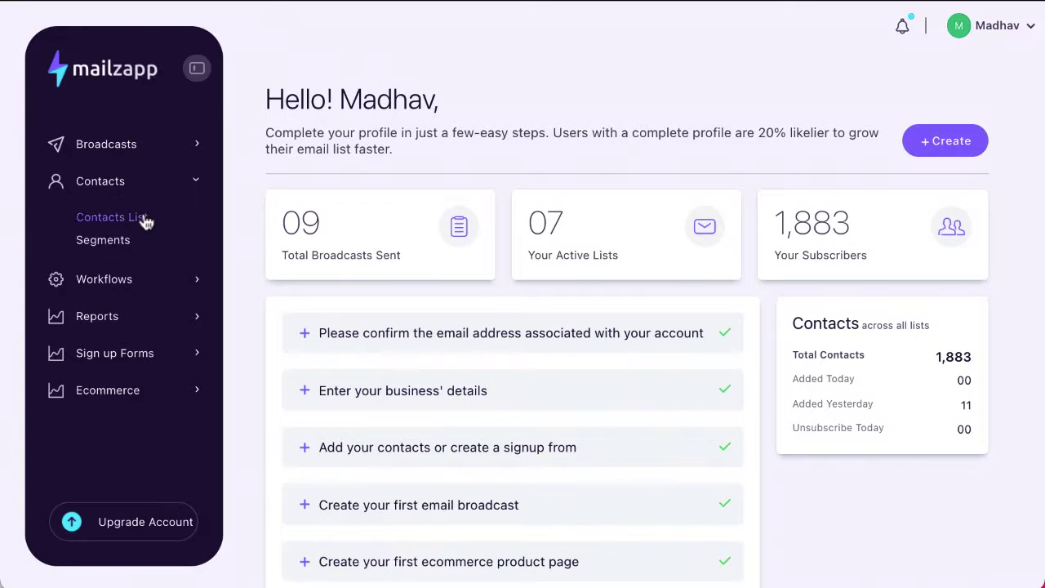
pyautogui.click(140, 218)
pyautogui.click(905, 108)
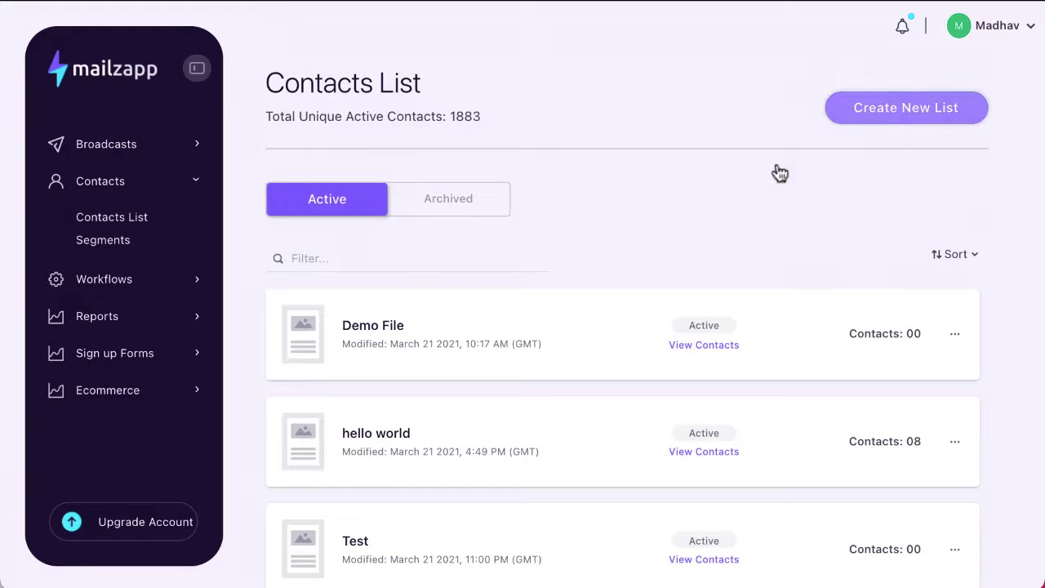
pyautogui.click(723, 97)
pyautogui.scroll(-6, 660, 243)
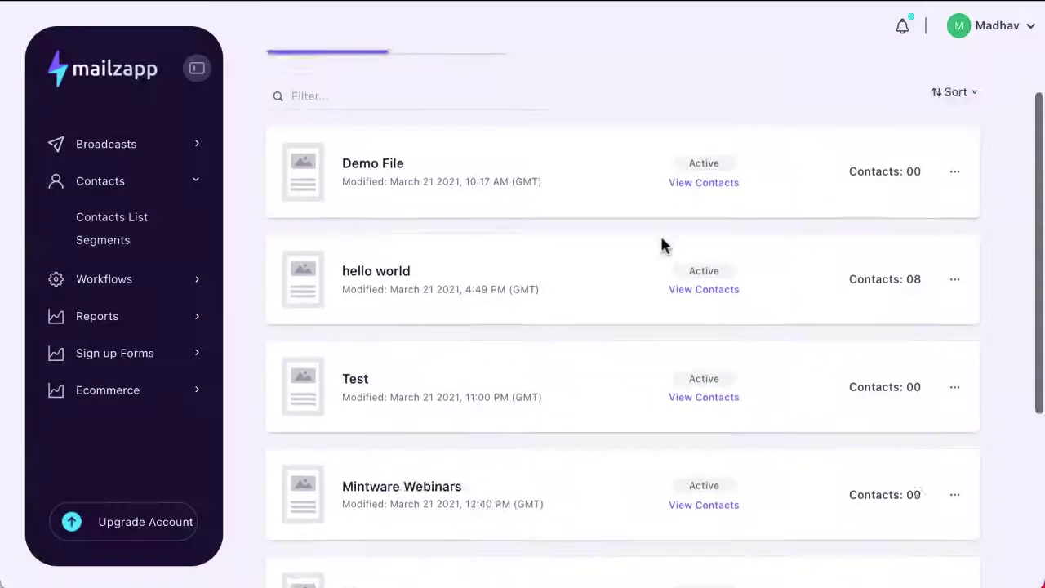
pyautogui.scroll(6, 659, 243)
pyautogui.click(921, 109)
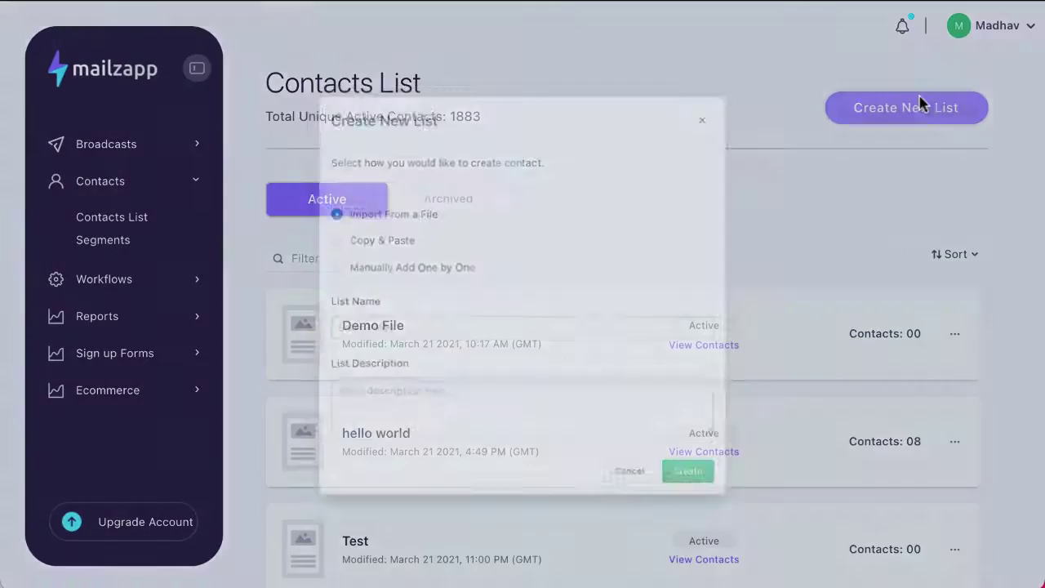
# - Choose Copy & Paste and enter list name 'Demo CnC' with description 'Copy and Paste'
pyautogui.click(340, 235)
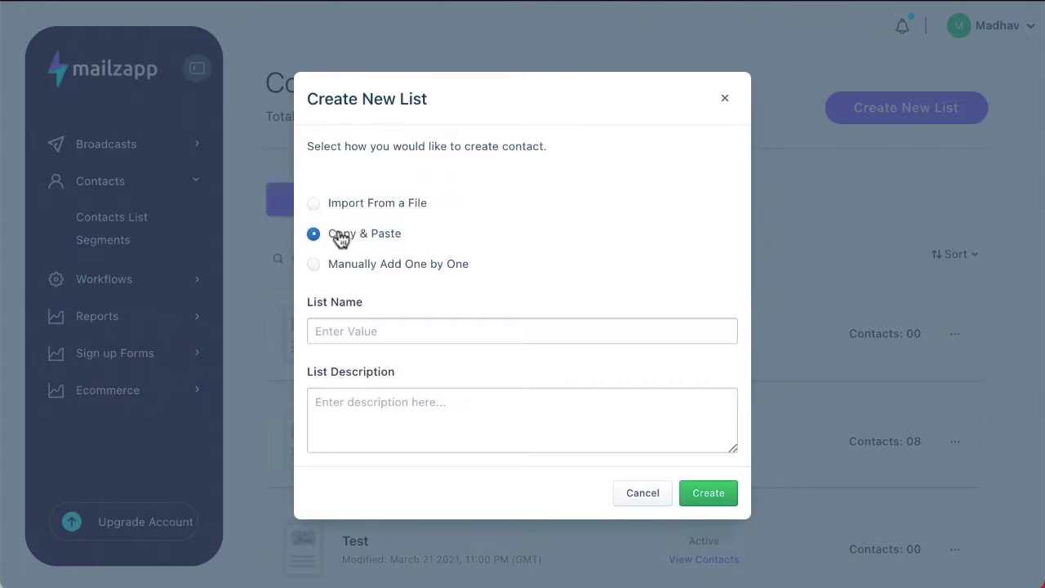
pyautogui.click(323, 330)
pyautogui.write('Demo CnC')
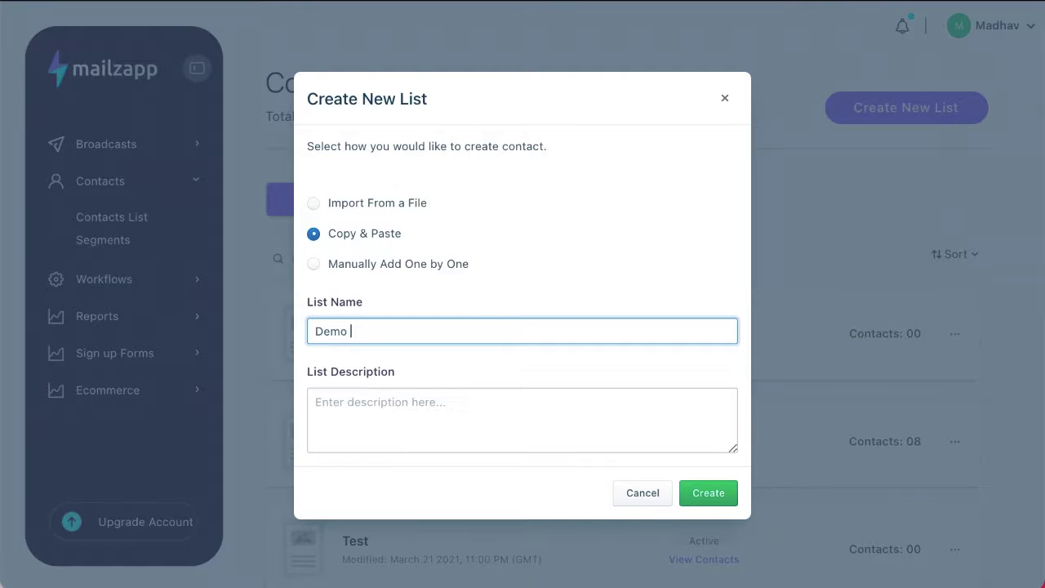
pyautogui.click(391, 403)
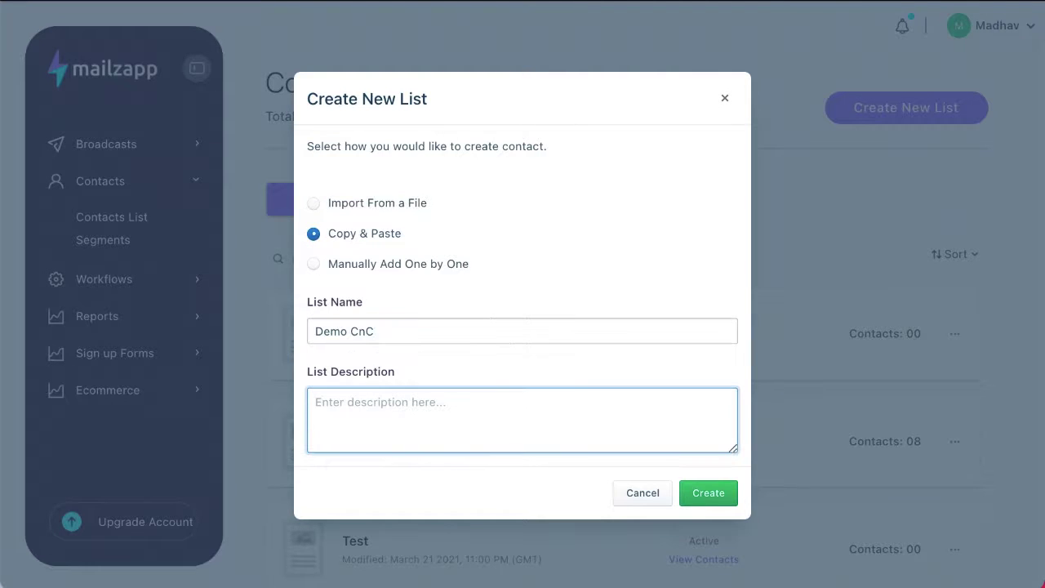
pyautogui.write('Copy and Past')
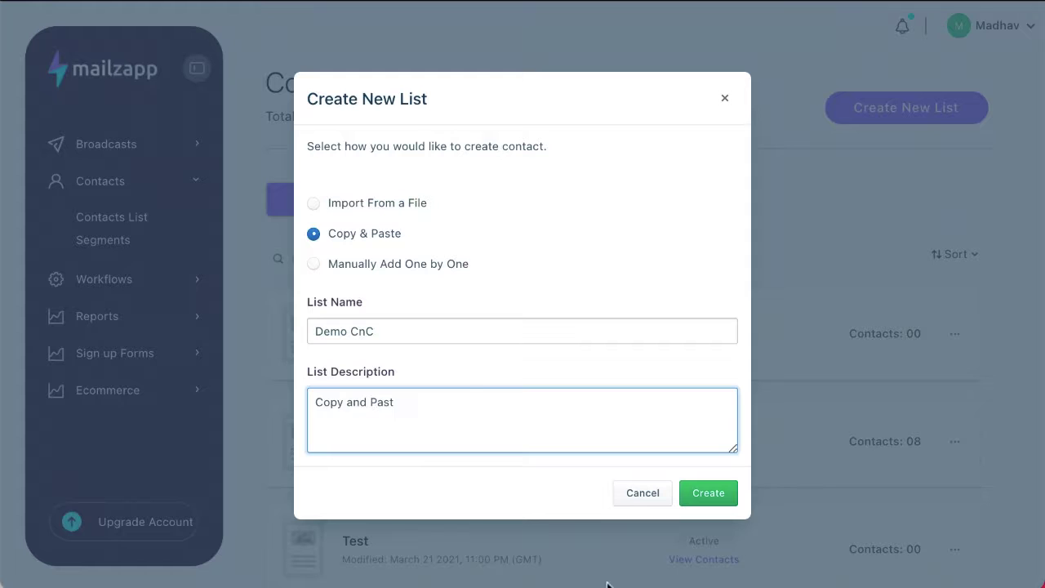
pyautogui.scroll(-1, 457, 369)
pyautogui.write('e')
pyautogui.scroll(-1, 521, 447)
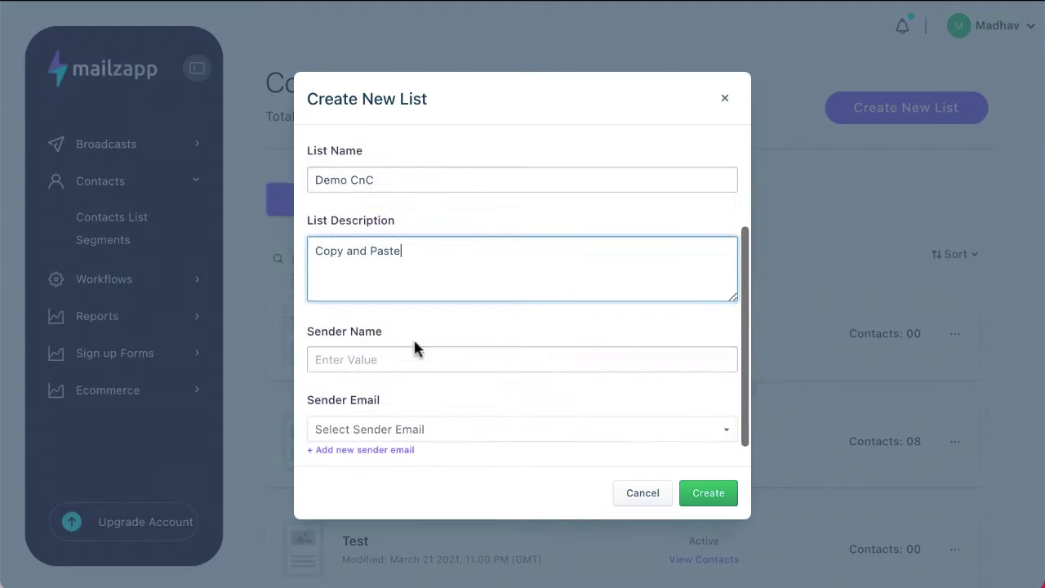
# - Paste in the sender's full name and review the sender email choices
pyautogui.click(413, 364)
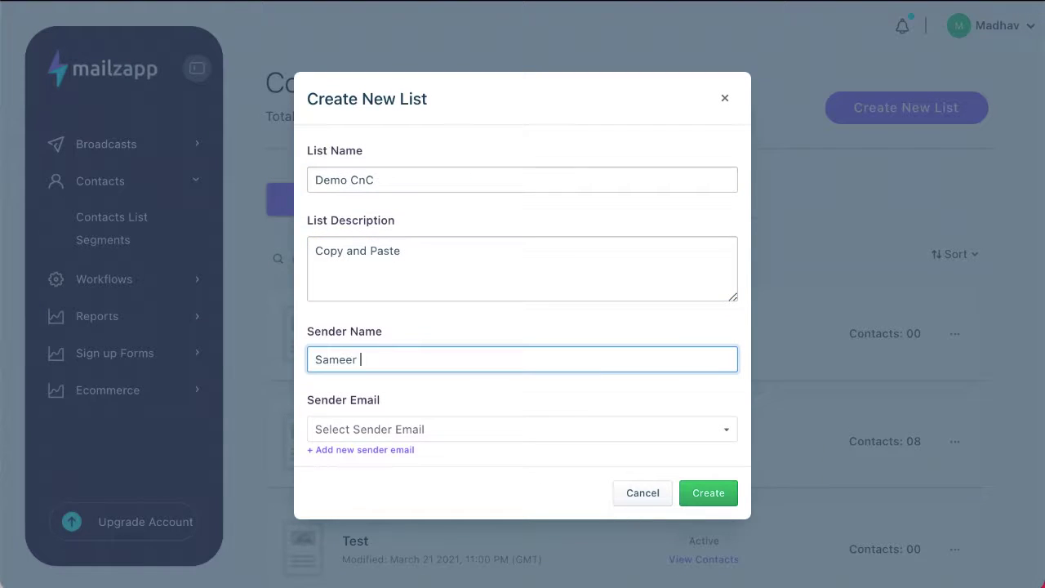
pyautogui.click(477, 429)
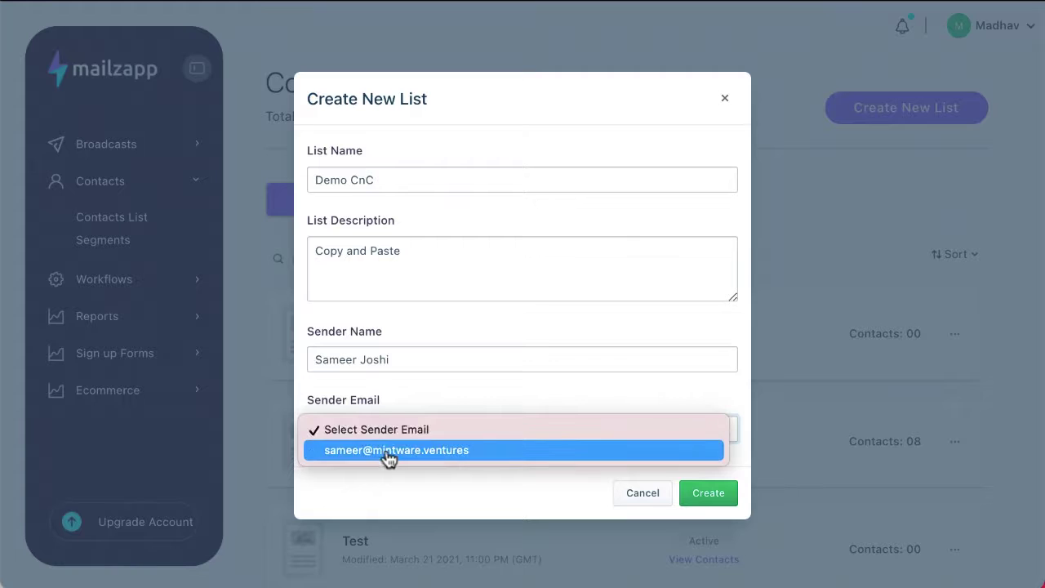
pyautogui.press('Escape')
pyautogui.scroll(-1, 388, 453)
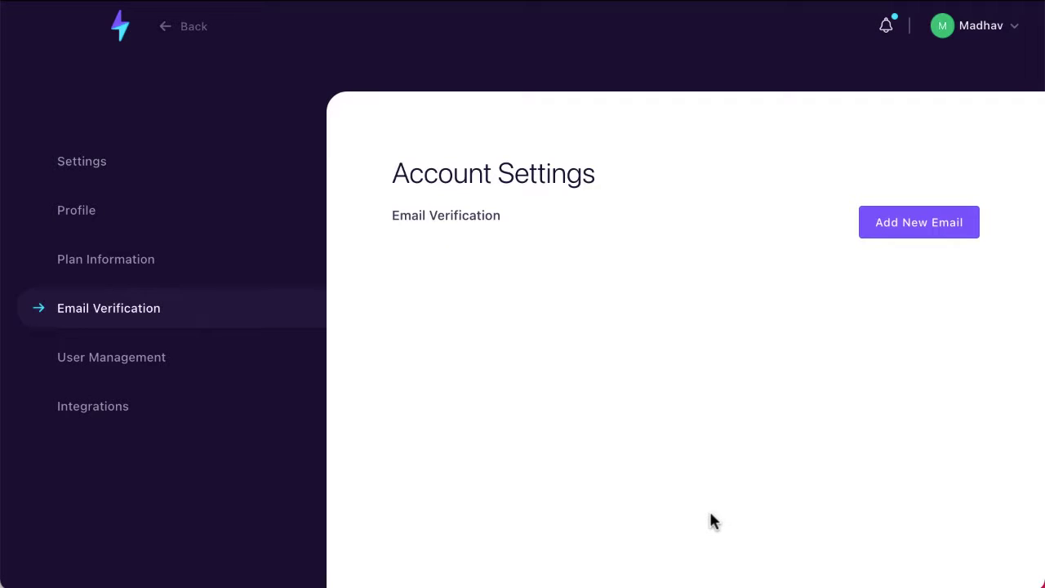
# - Start a new Copy & Paste list, reusing the name 'Demo CnC'
pyautogui.click(172, 26)
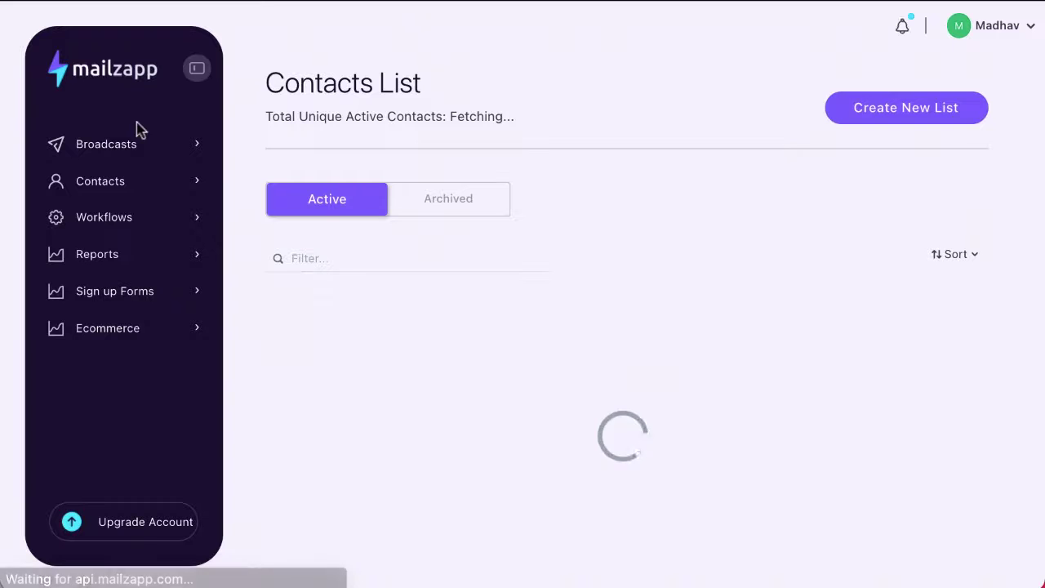
pyautogui.click(897, 119)
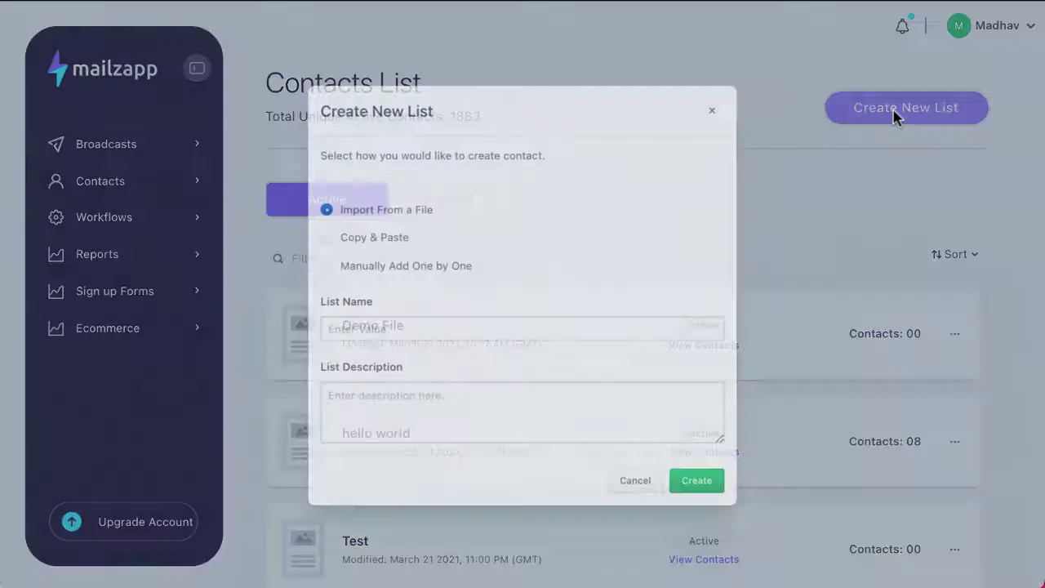
pyautogui.click(327, 236)
pyautogui.click(324, 327)
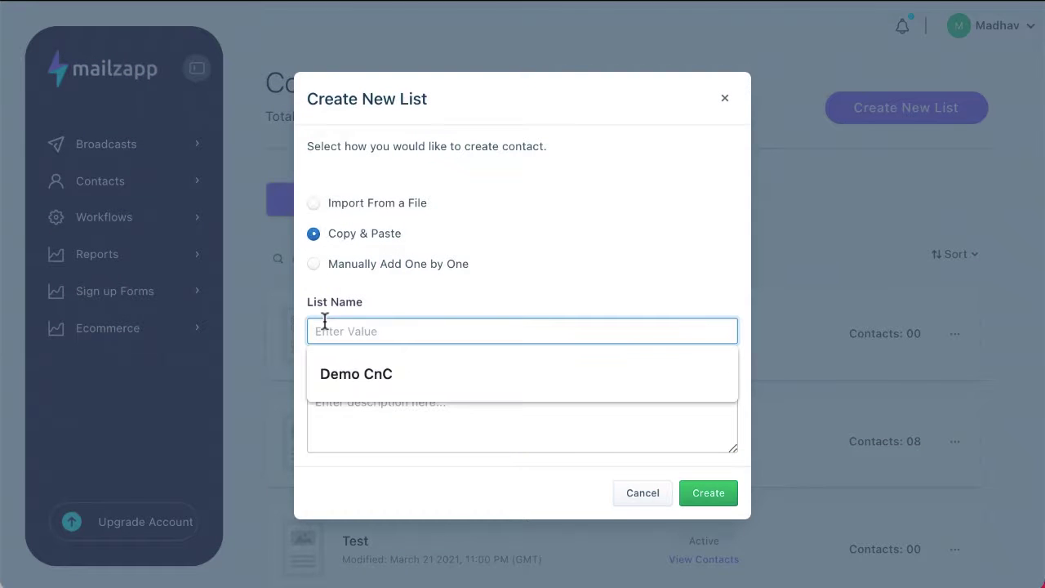
pyautogui.click(351, 373)
# - Set the description to 'CnP' and correct the list name to 'Demo CnP'
pyautogui.click(341, 421)
pyautogui.write('CnC')
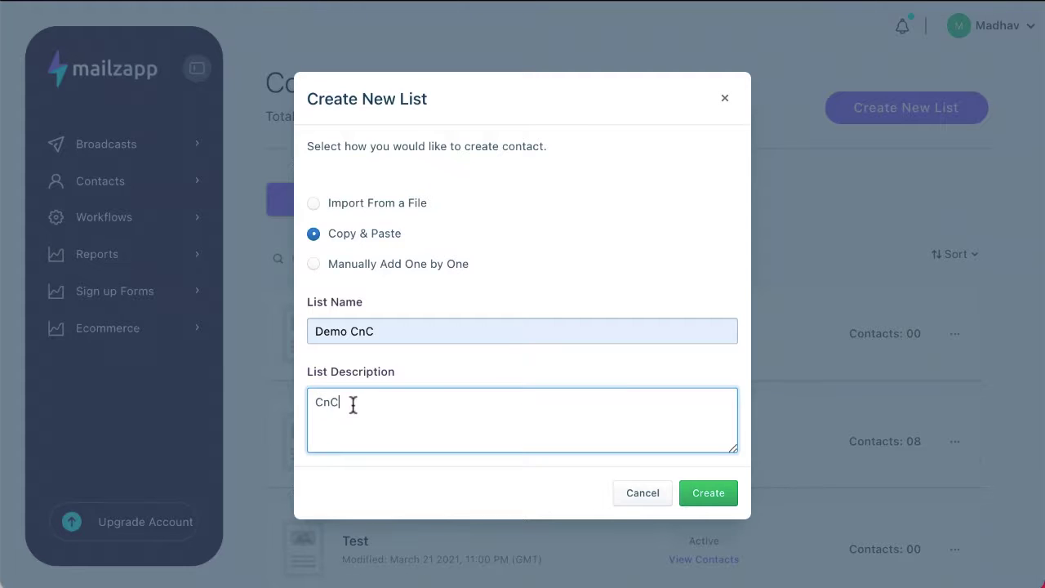
pyautogui.press('BackSpace')
pyautogui.write('C')
pyautogui.press('BackSpace')
pyautogui.write('P')
pyautogui.click(394, 317)
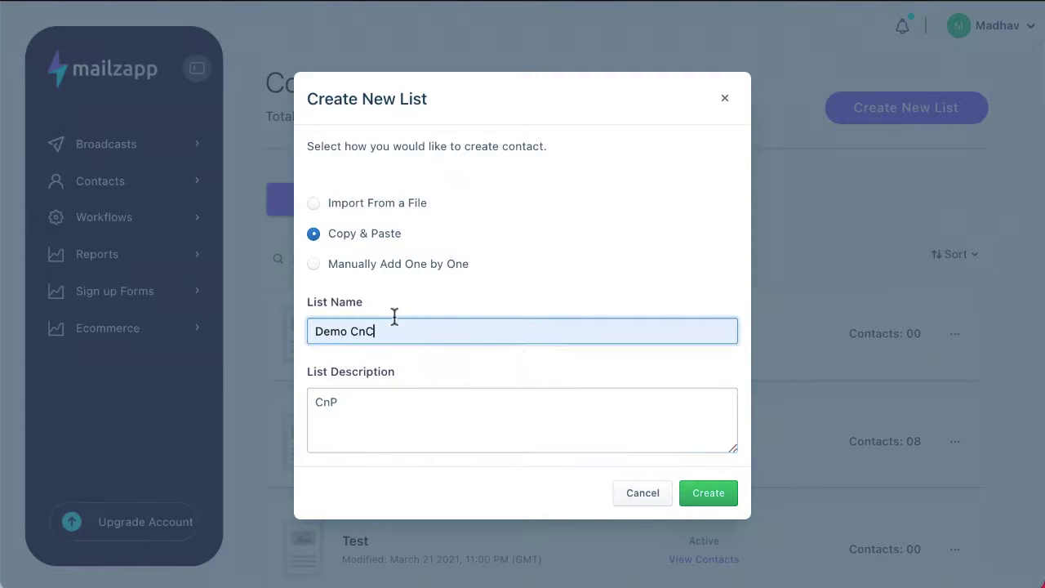
pyautogui.press('BackSpace')
pyautogui.write('P')
pyautogui.click(456, 394)
# - Fill in the saved sender name, pick the sender email, and create the list
pyautogui.scroll(-2, 455, 395)
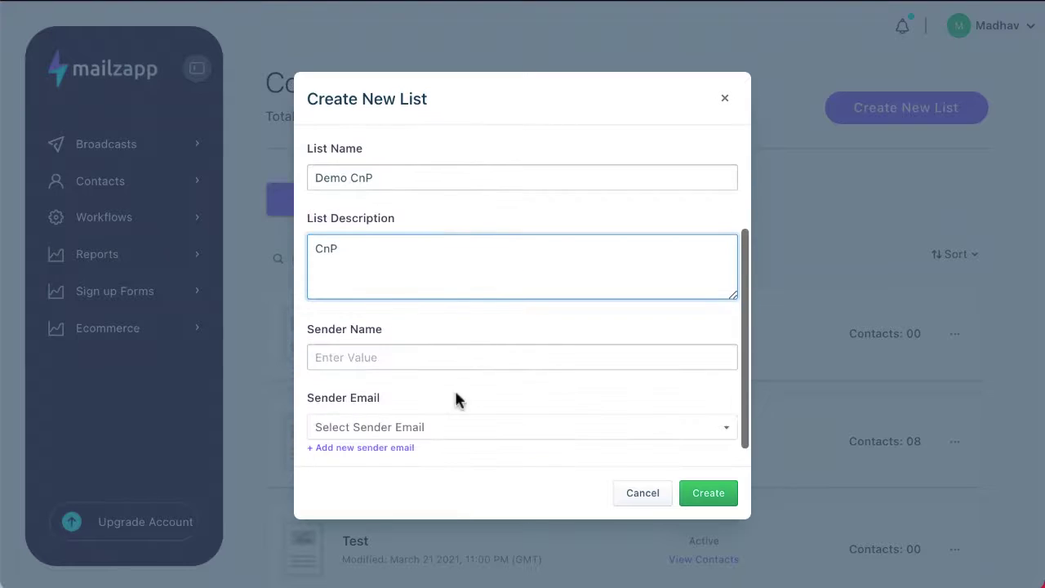
pyautogui.click(419, 356)
pyautogui.click(417, 412)
pyautogui.click(410, 433)
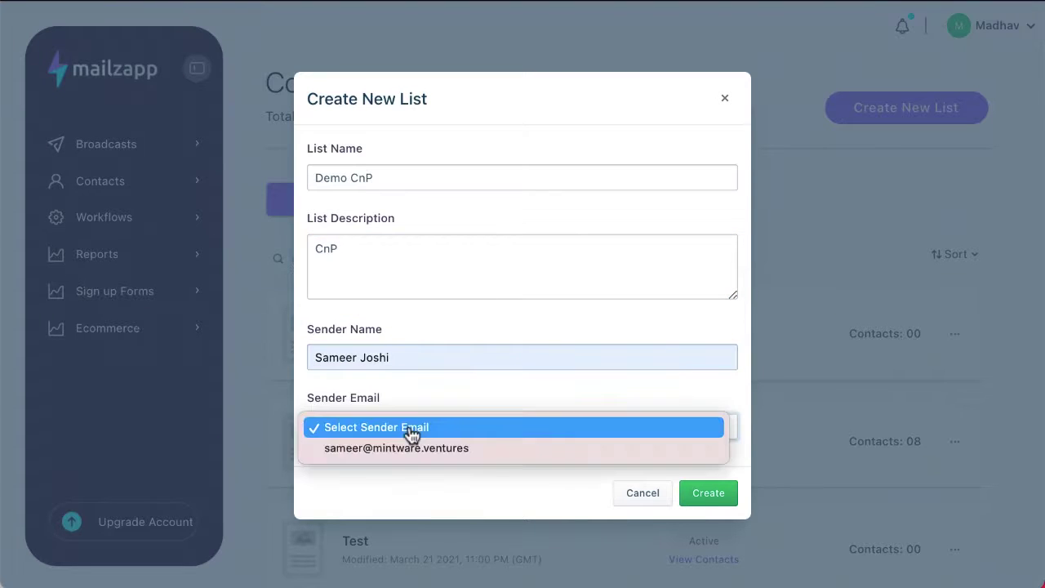
pyautogui.click(413, 448)
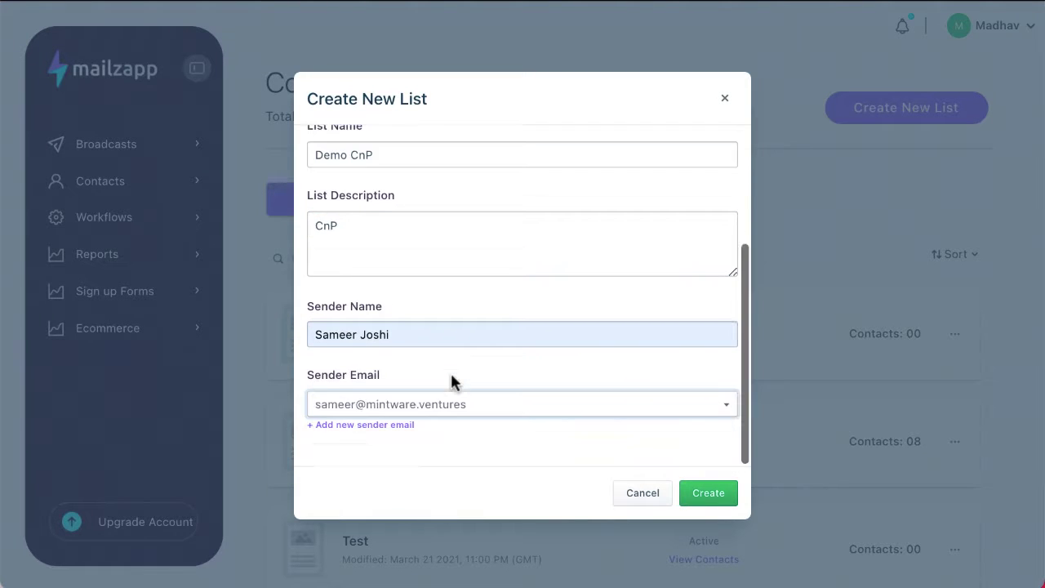
pyautogui.click(720, 503)
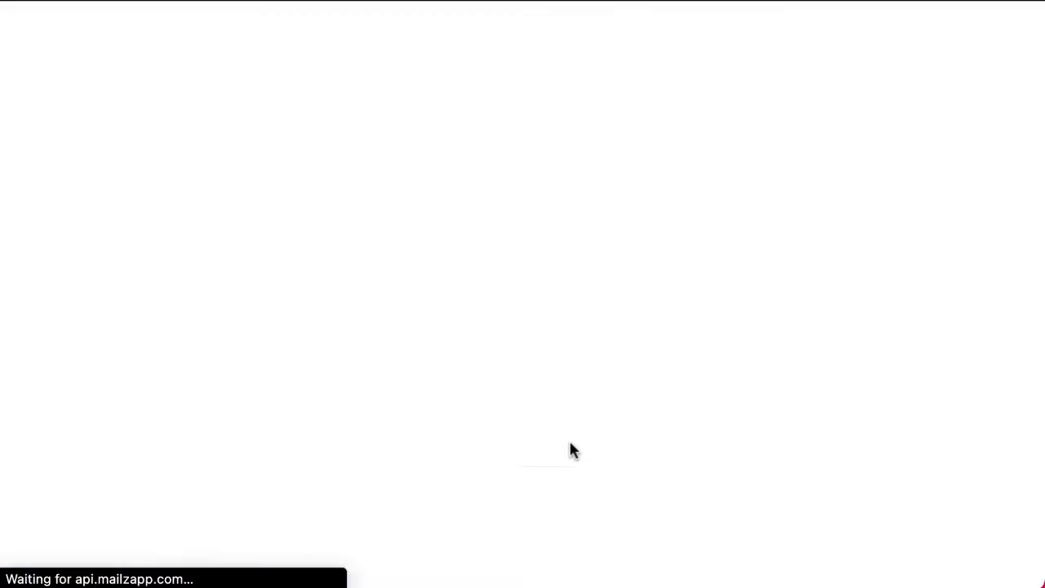
# - Type the contact's e-mail address into the Paste Contacts box
pyautogui.scroll(-2, 569, 449)
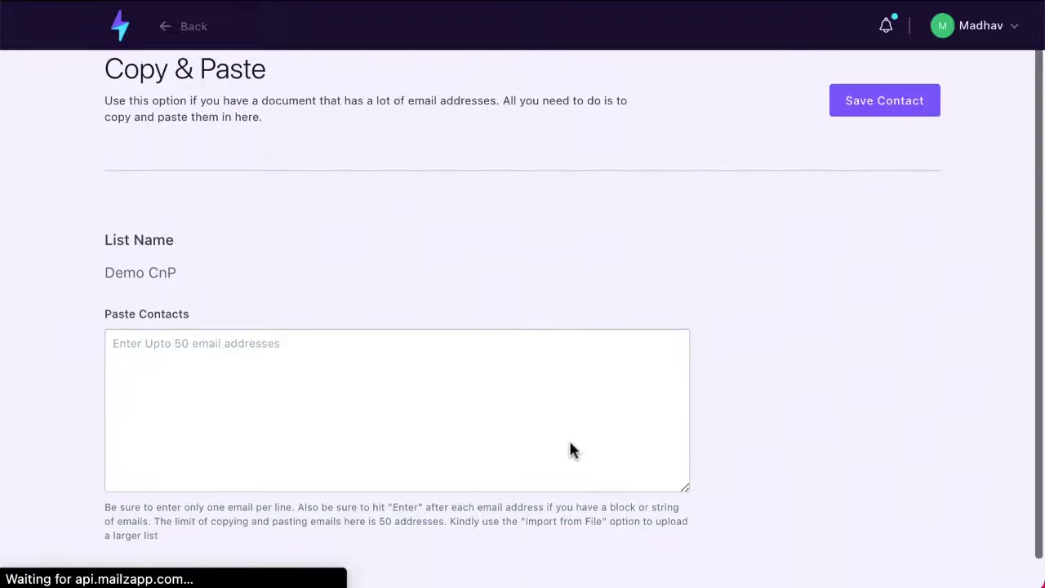
pyautogui.click(149, 331)
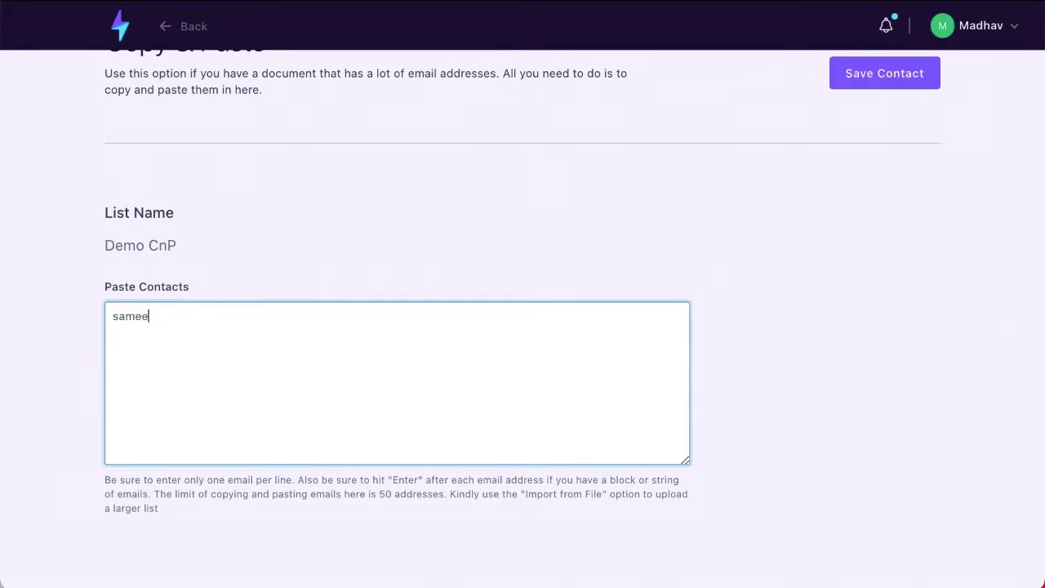
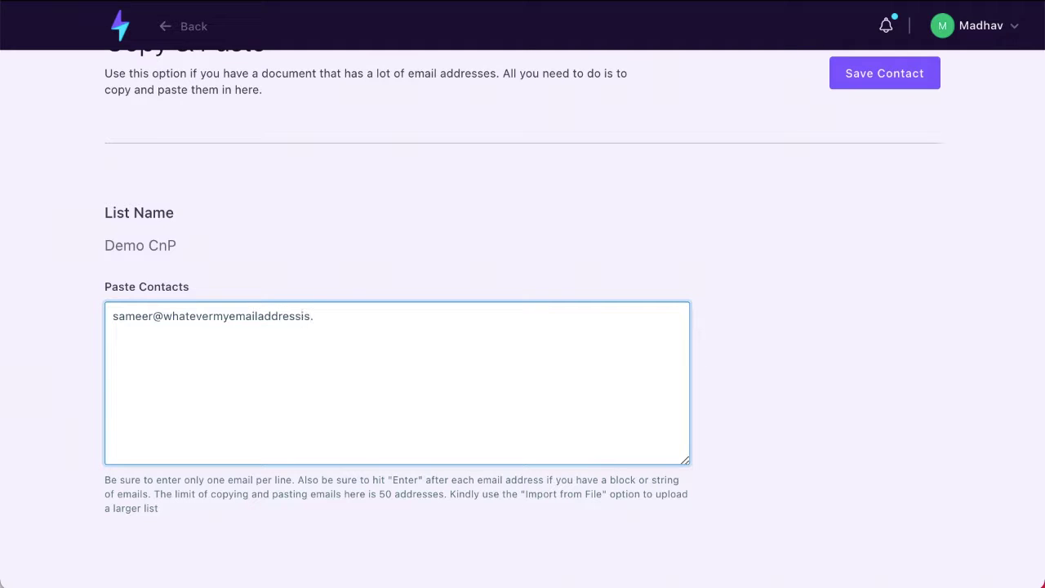
# - Correct the address's domain, save the contact, and confirm it shows as deliverable
pyautogui.doubleClick(192, 318)
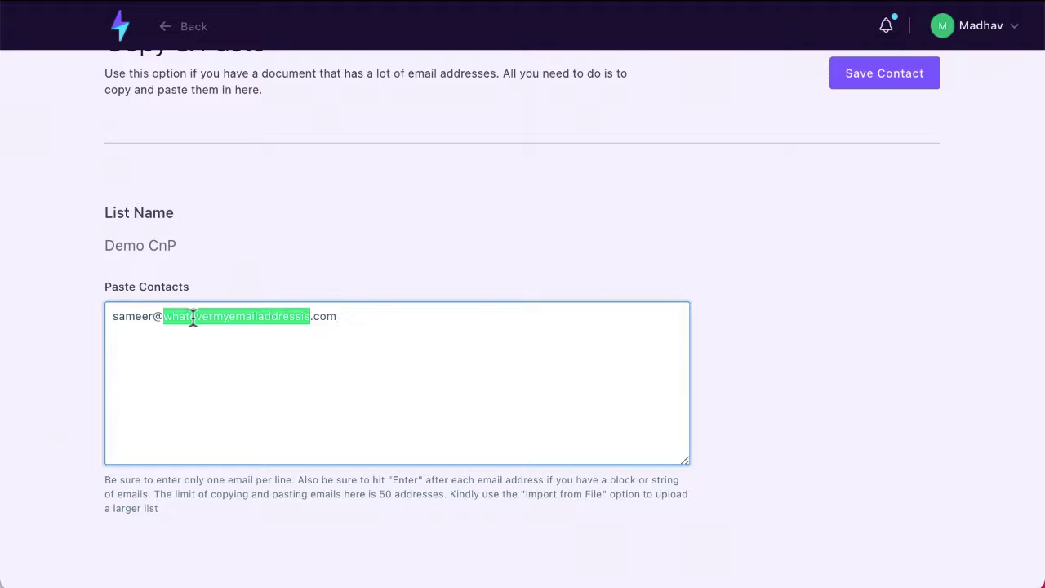
pyautogui.scroll(1, 193, 319)
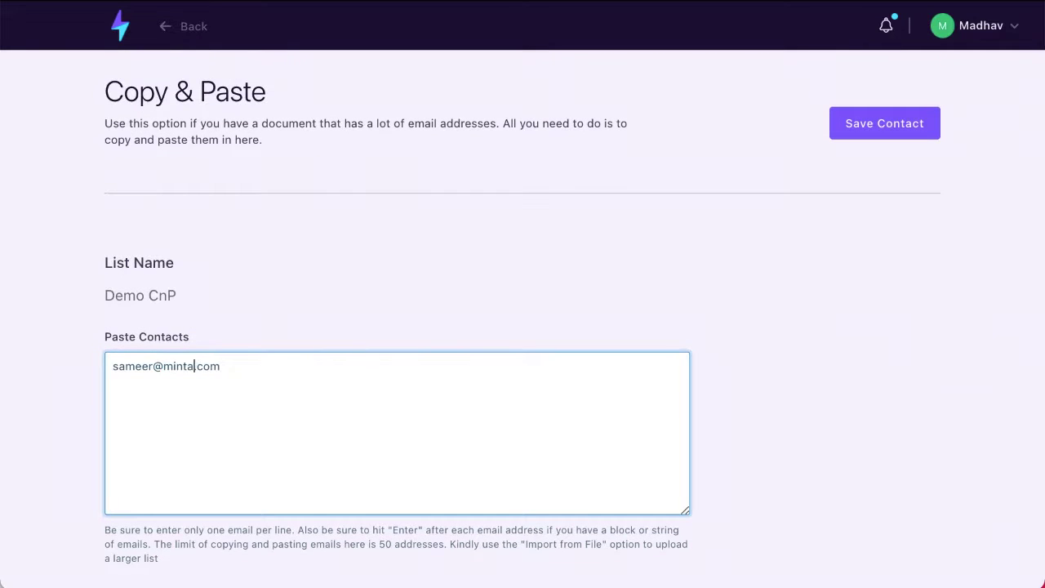
pyautogui.doubleClick(232, 367)
pyautogui.write('ventures')
pyautogui.click(902, 124)
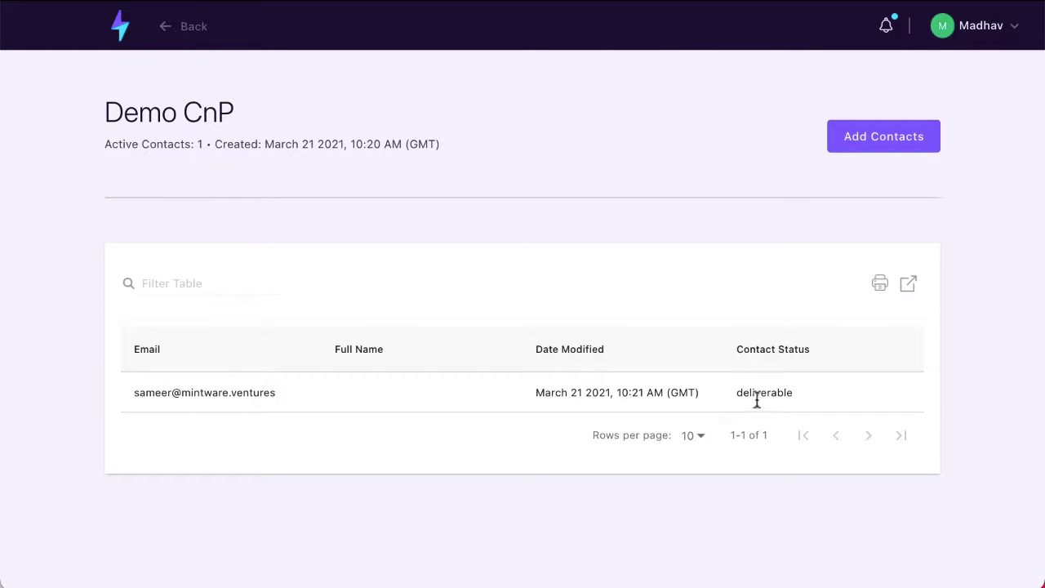
pyautogui.moveTo(748, 393); pyautogui.dragTo(794, 395)
pyautogui.click(553, 476)
pyautogui.click(122, 29)
# - Create a segment from the Demo CnP list named 'Demo CnP - Segment' with a matching description
pyautogui.click(105, 198)
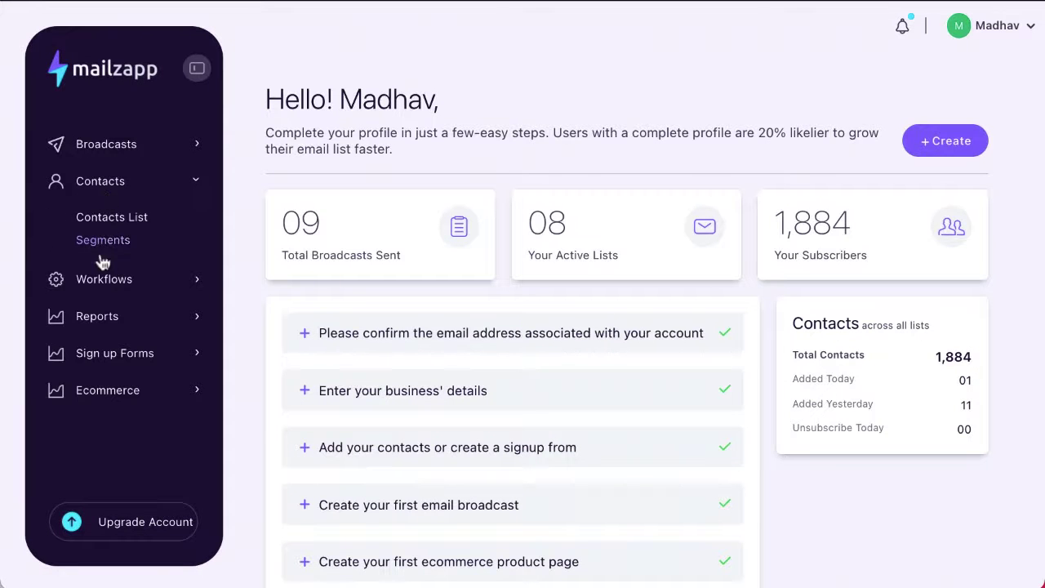
pyautogui.click(107, 240)
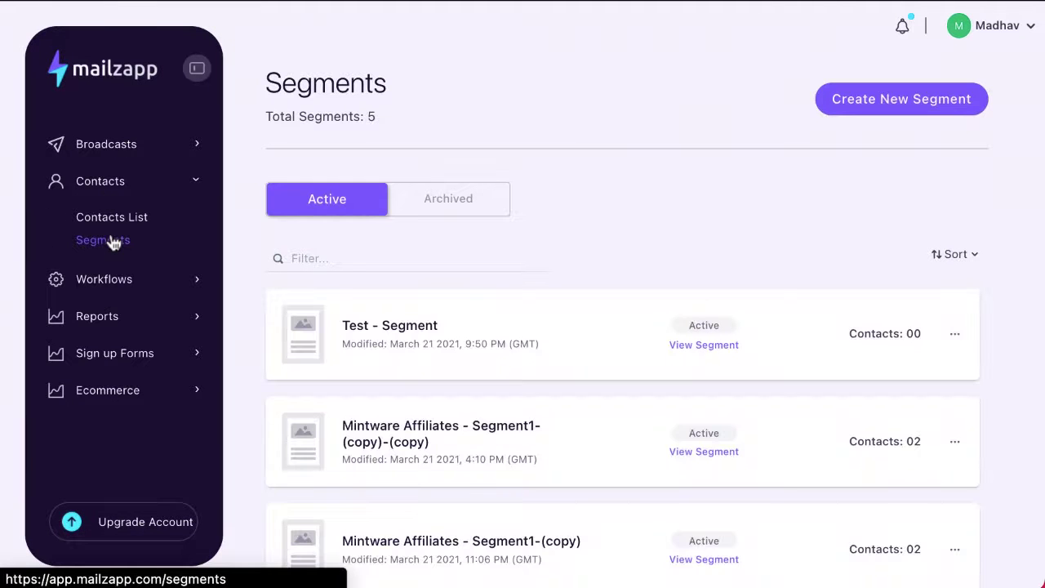
pyautogui.click(888, 106)
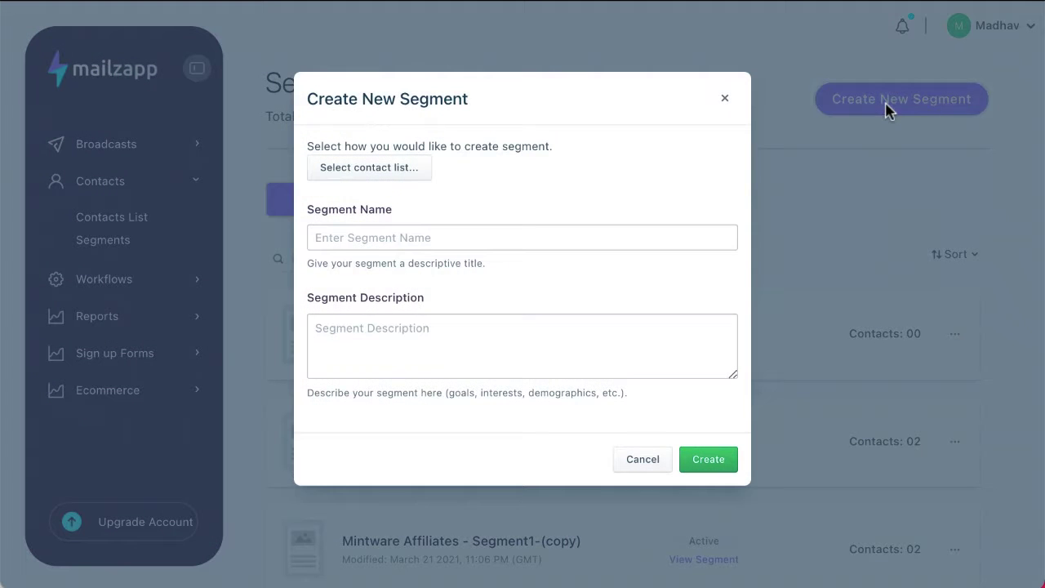
pyautogui.click(425, 178)
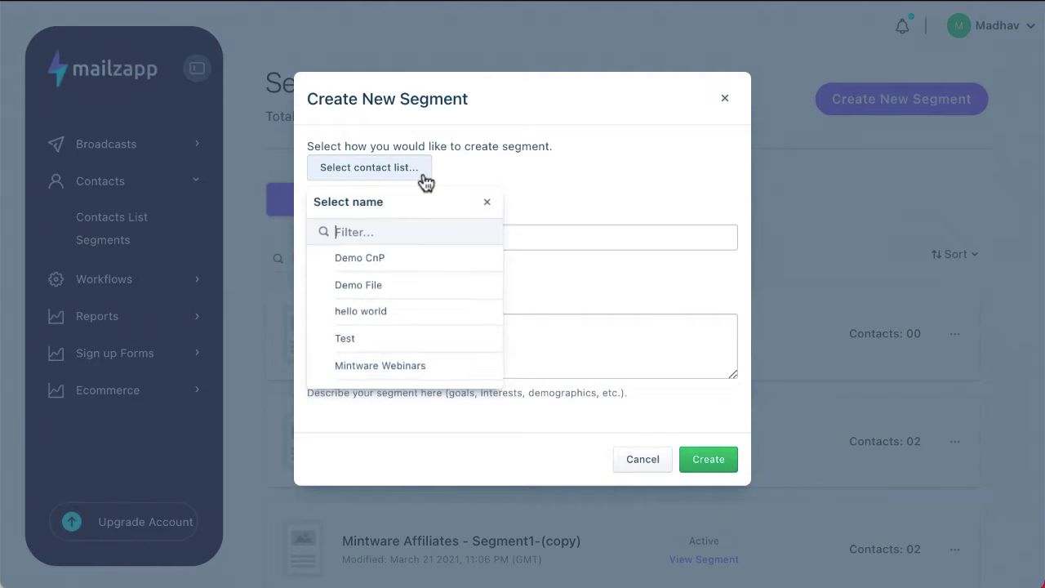
pyautogui.click(408, 259)
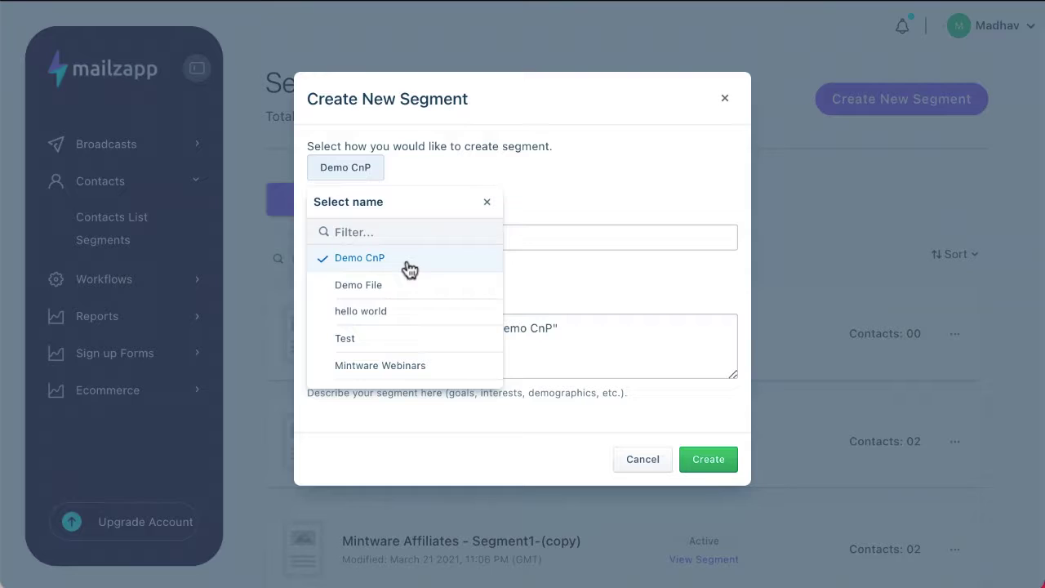
pyautogui.click(558, 288)
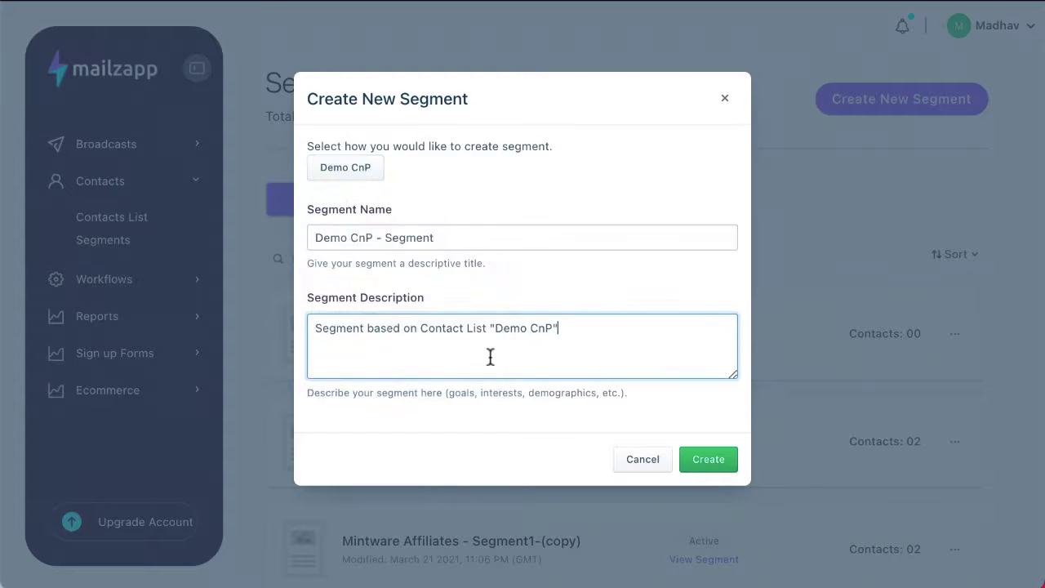
pyautogui.scroll(-2, 518, 354)
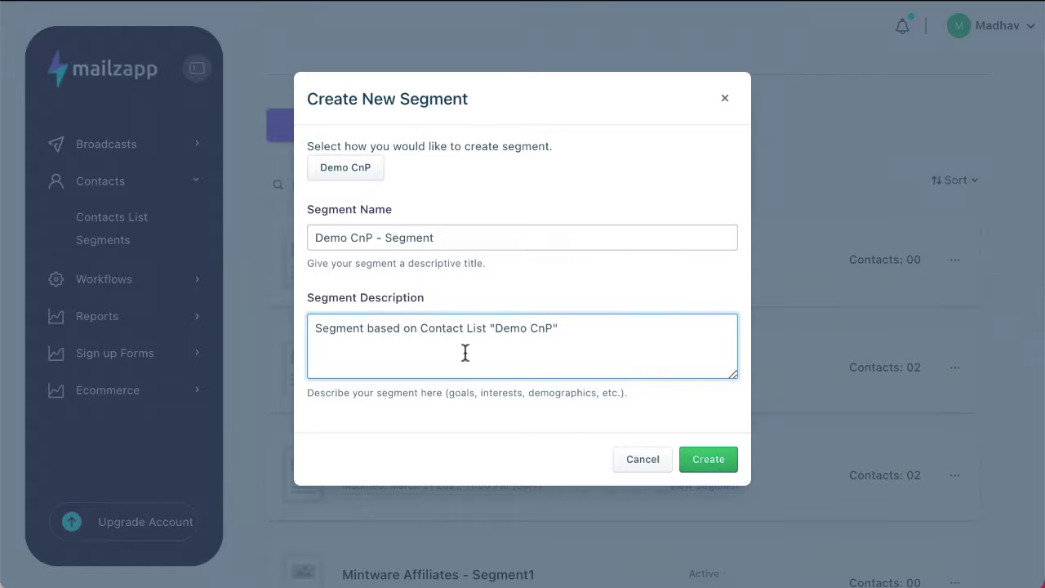
pyautogui.click(693, 460)
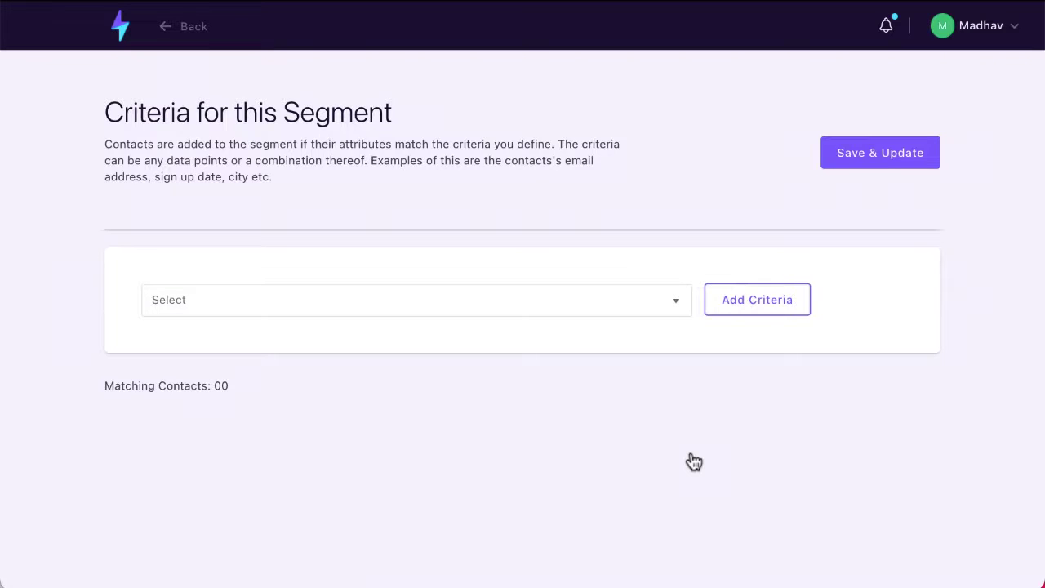
# - Add a Job title criterion requiring the title to contain 'Chief'
pyautogui.click(686, 300)
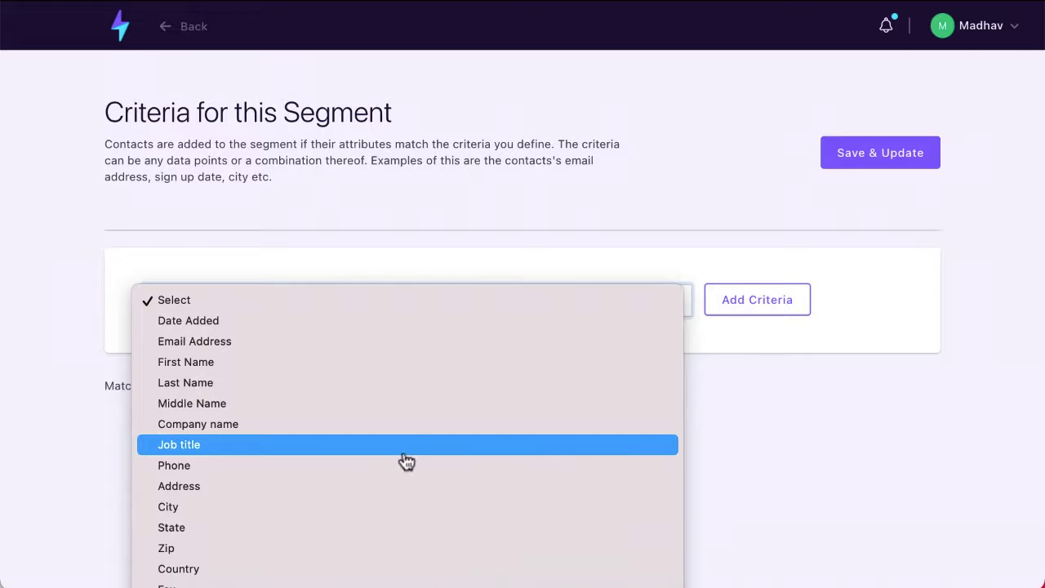
pyautogui.click(433, 462)
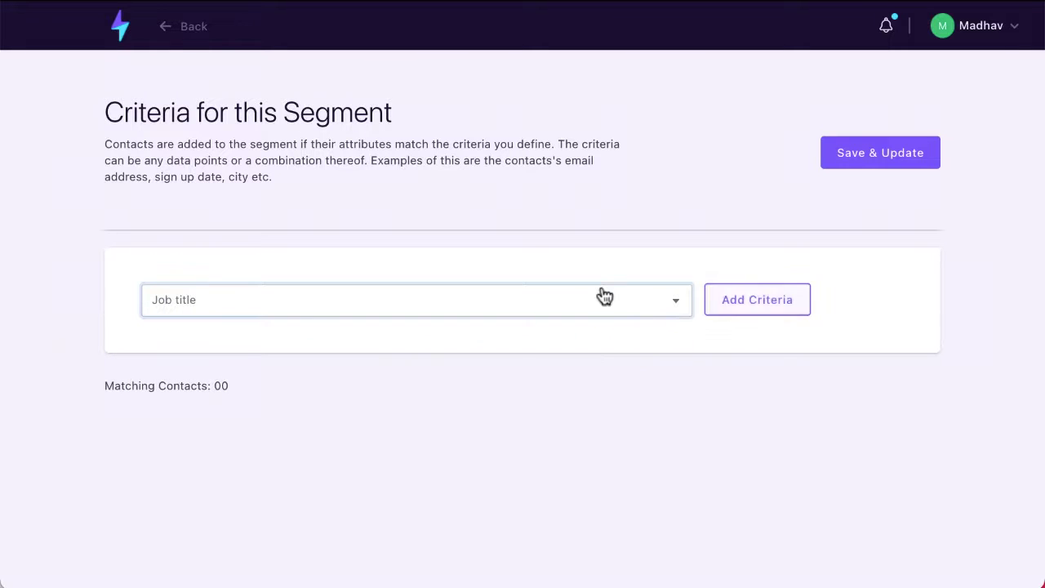
pyautogui.click(768, 309)
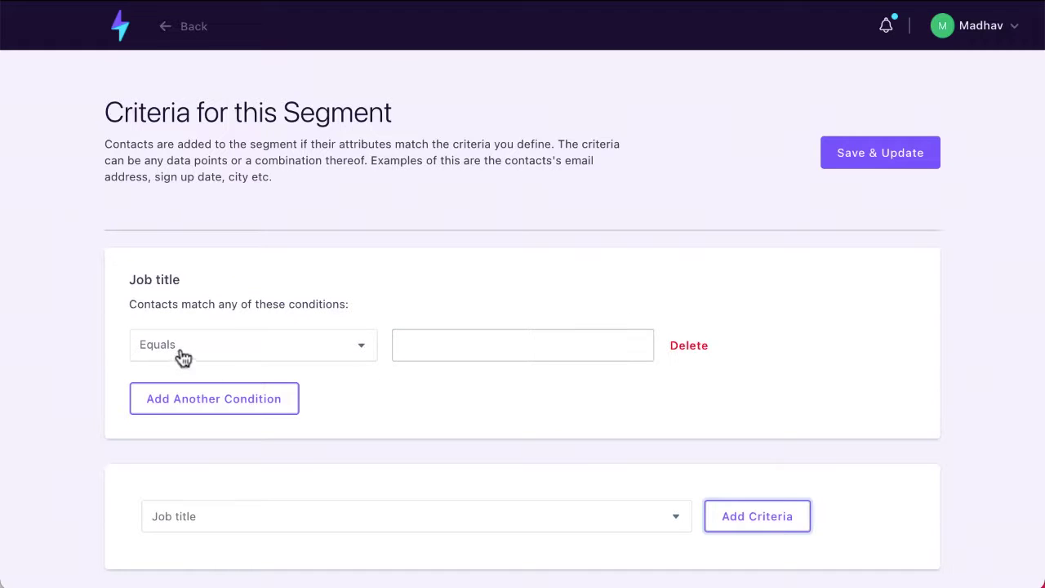
pyautogui.click(359, 357)
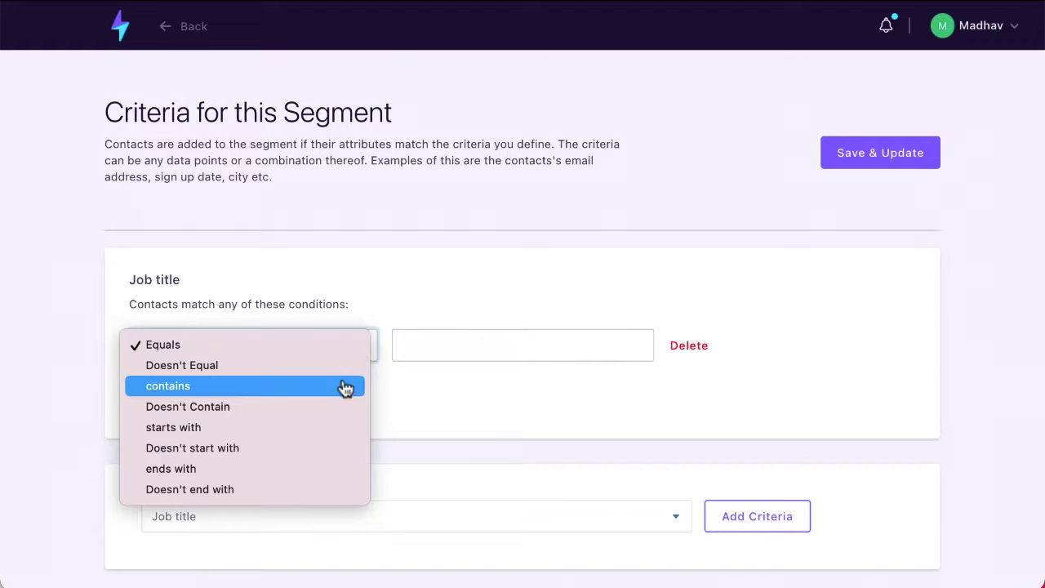
pyautogui.click(346, 386)
pyautogui.click(472, 346)
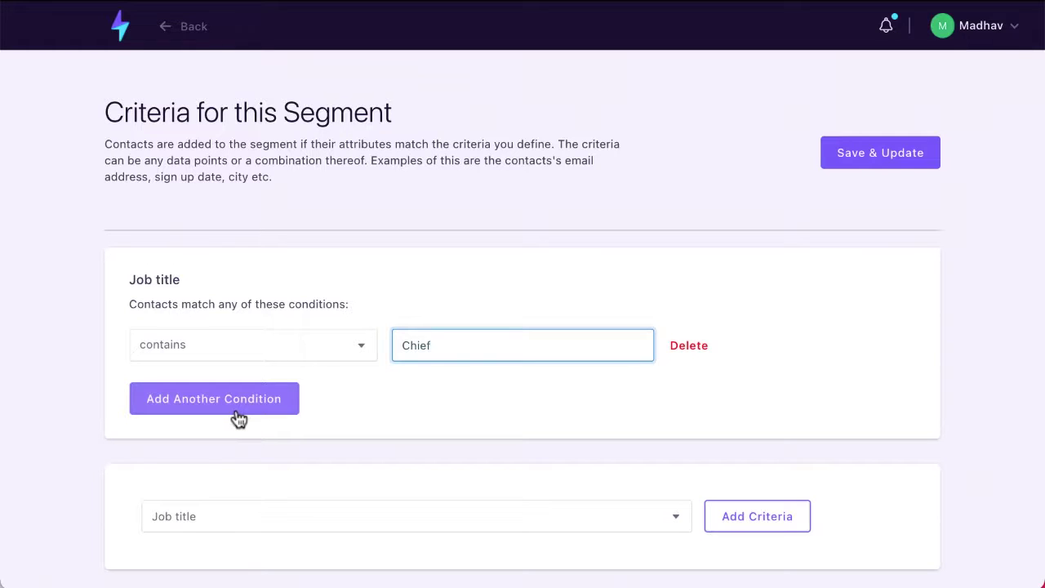
pyautogui.scroll(-1, 237, 418)
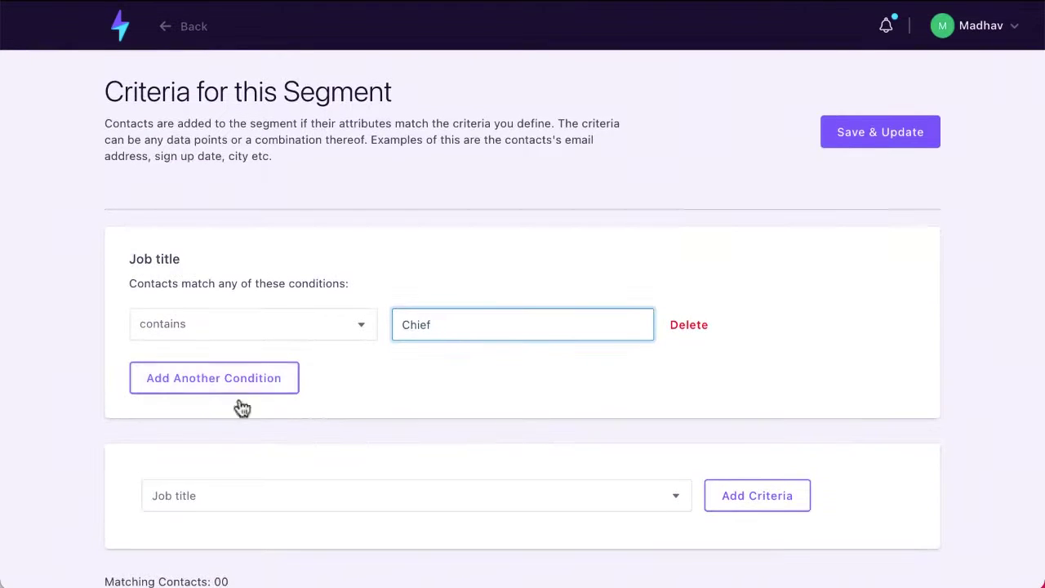
# - Add a second, still blank Job title condition to the segment
pyautogui.click(256, 378)
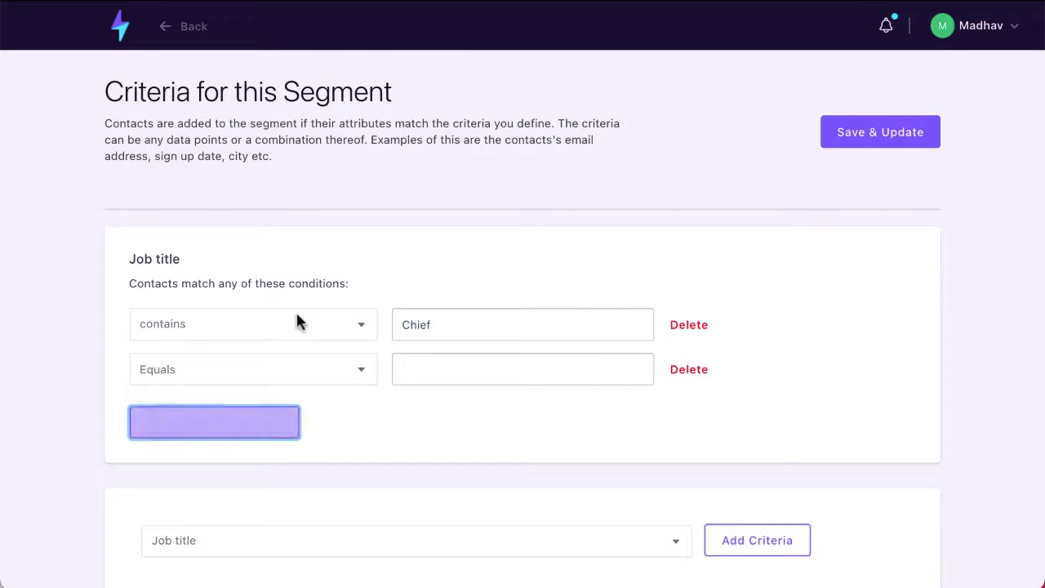
pyautogui.scroll(-2, 490, 440)
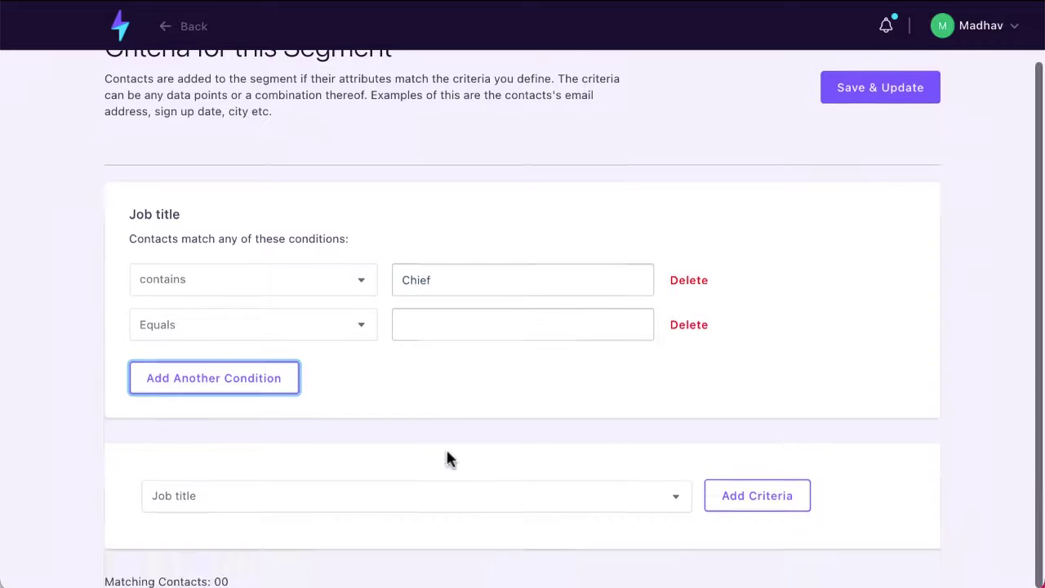
pyautogui.click(677, 499)
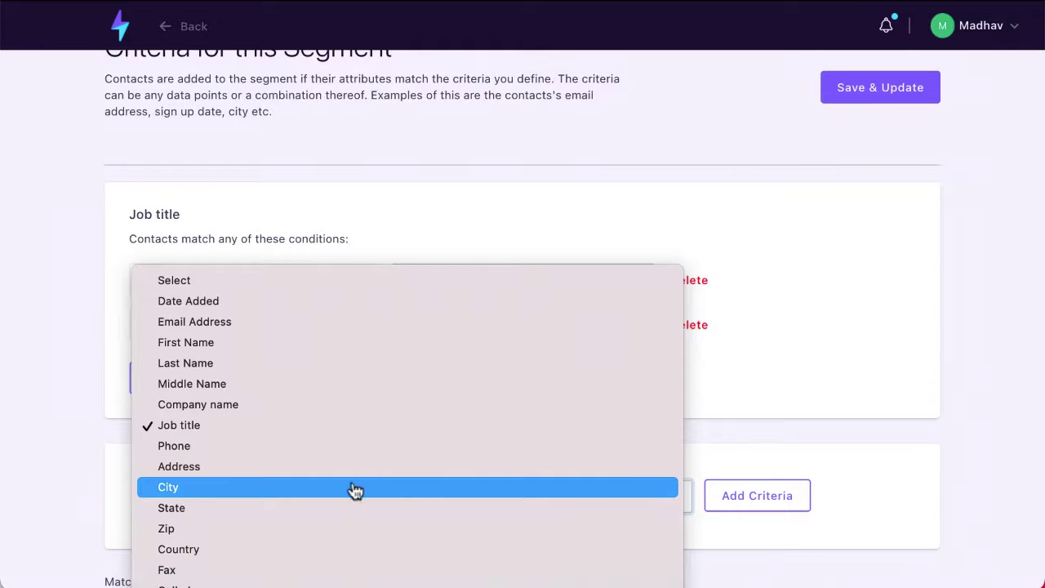
pyautogui.click(821, 324)
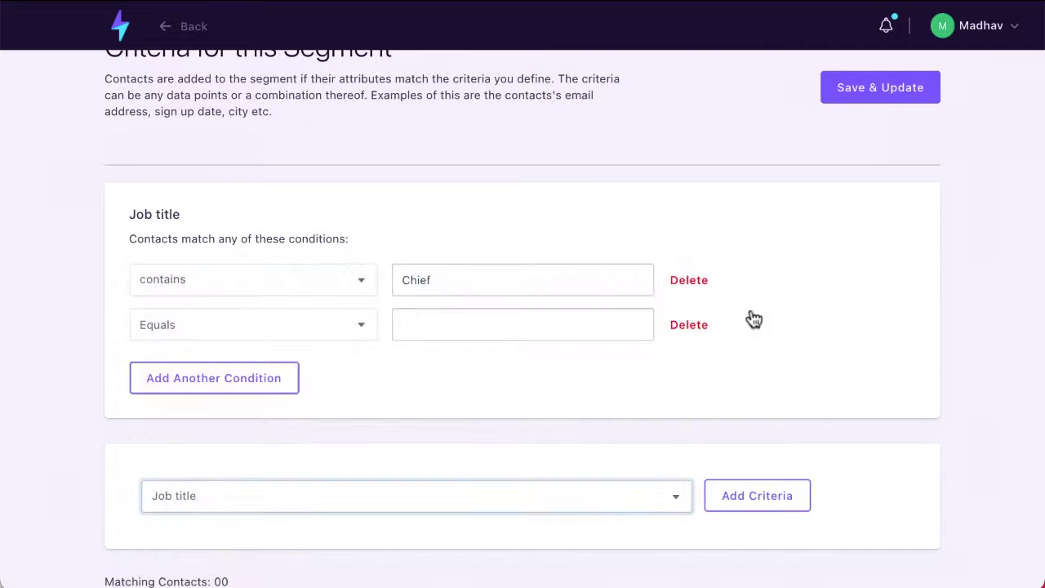
pyautogui.scroll(2, 282, 342)
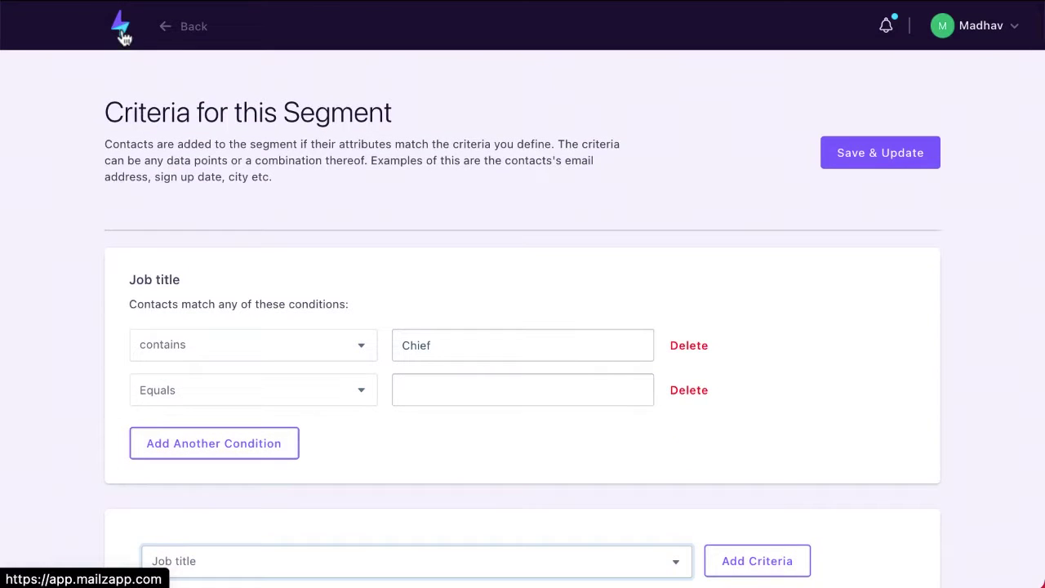
pyautogui.click(121, 33)
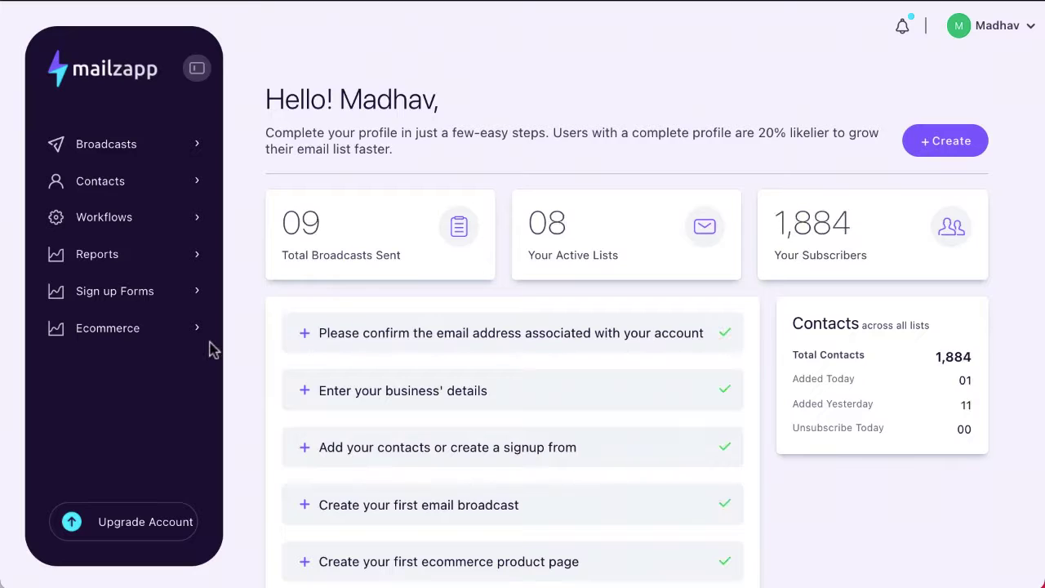
# - Create a workflow titled 'Demo Automation' using My First List as its contacts list
pyautogui.click(133, 230)
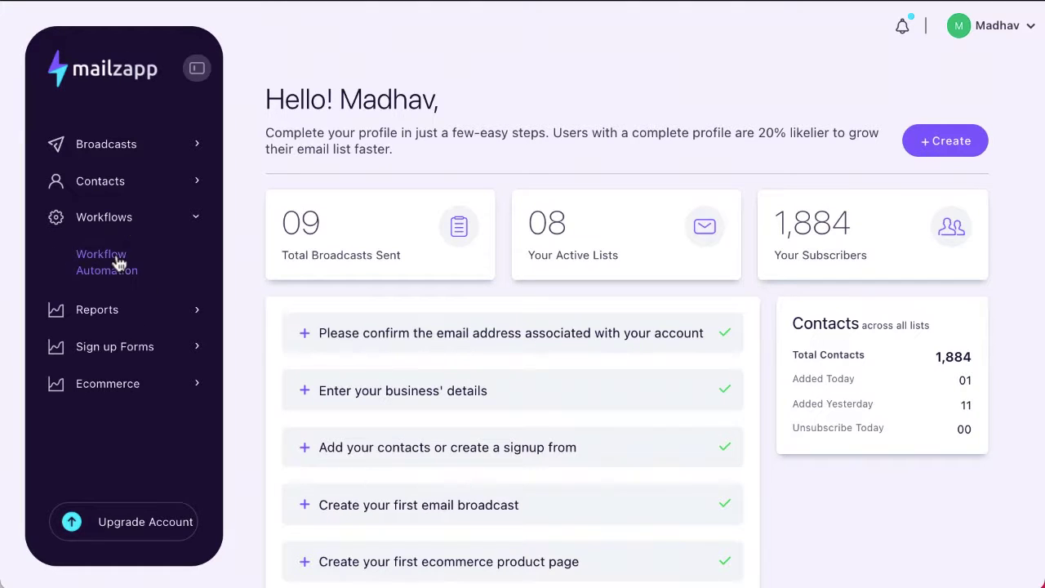
pyautogui.click(118, 263)
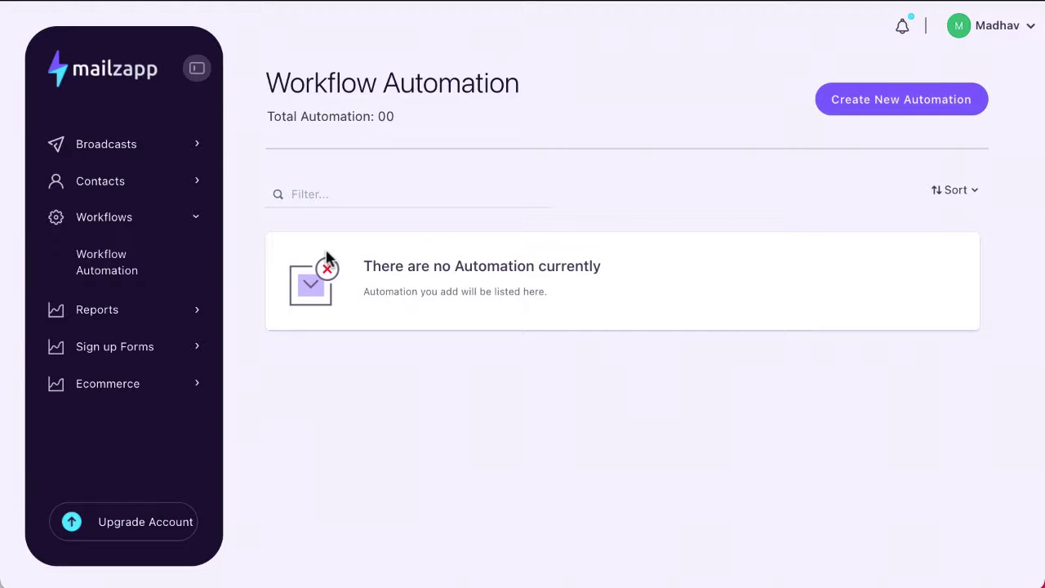
pyautogui.click(909, 104)
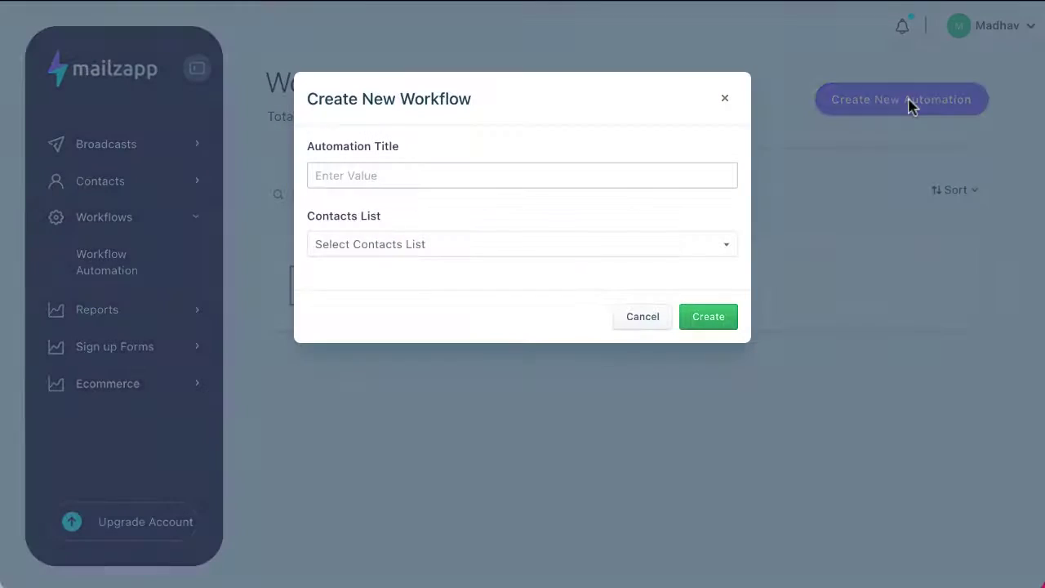
pyautogui.click(408, 176)
pyautogui.write('Demo Automation')
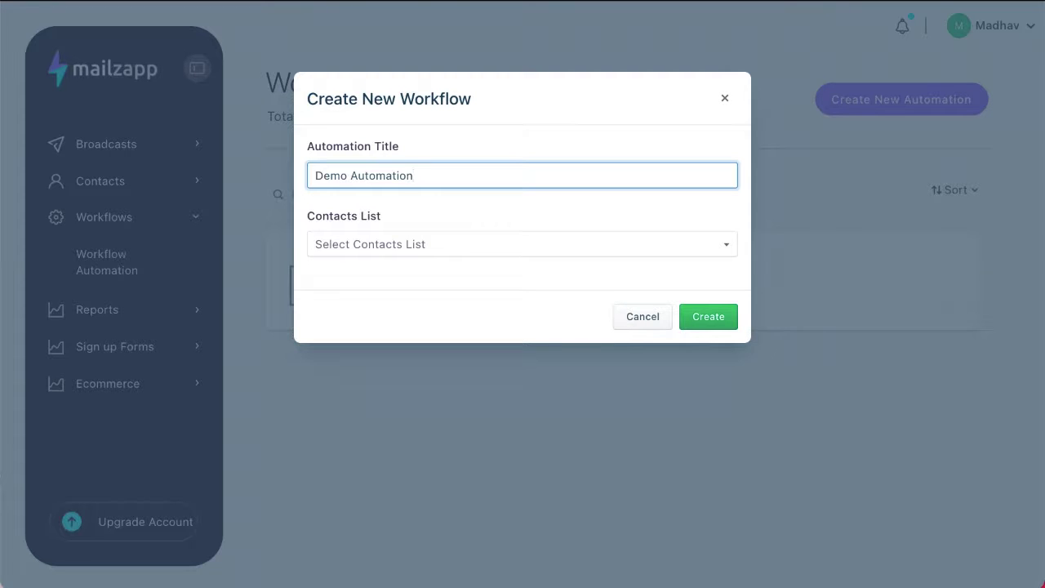
pyautogui.doubleClick(432, 100)
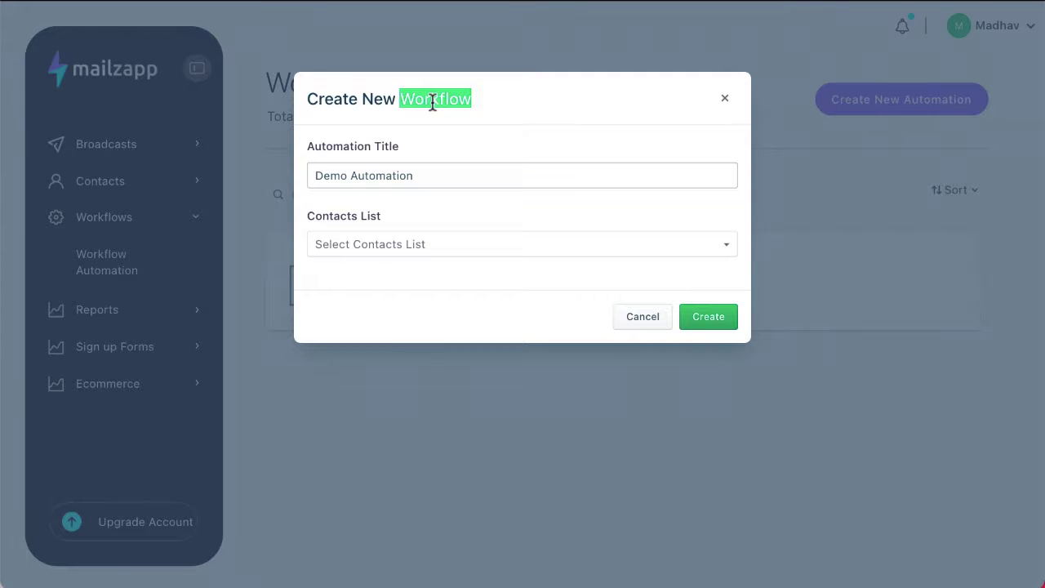
pyautogui.click(424, 247)
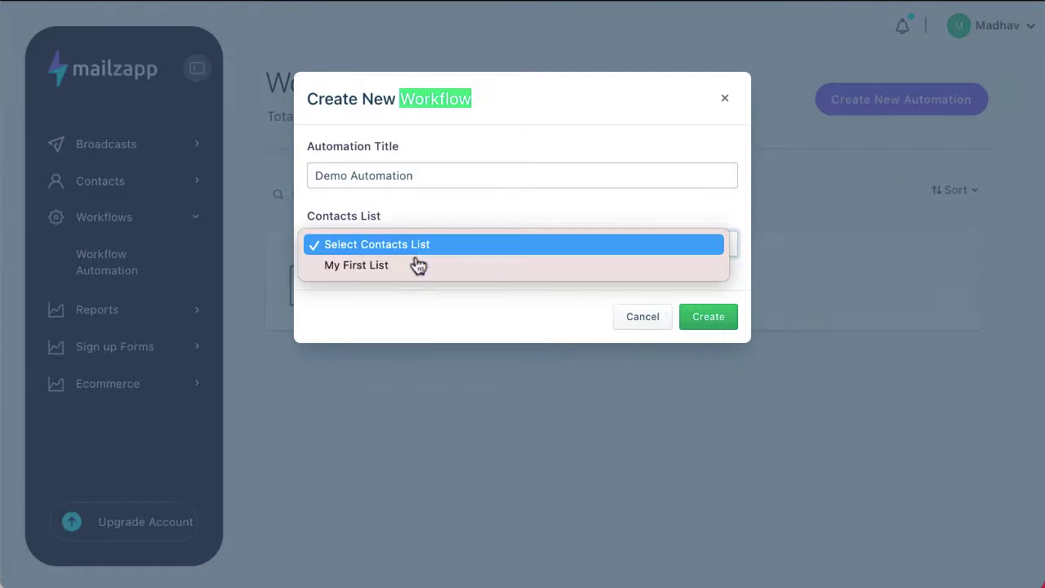
pyautogui.click(420, 262)
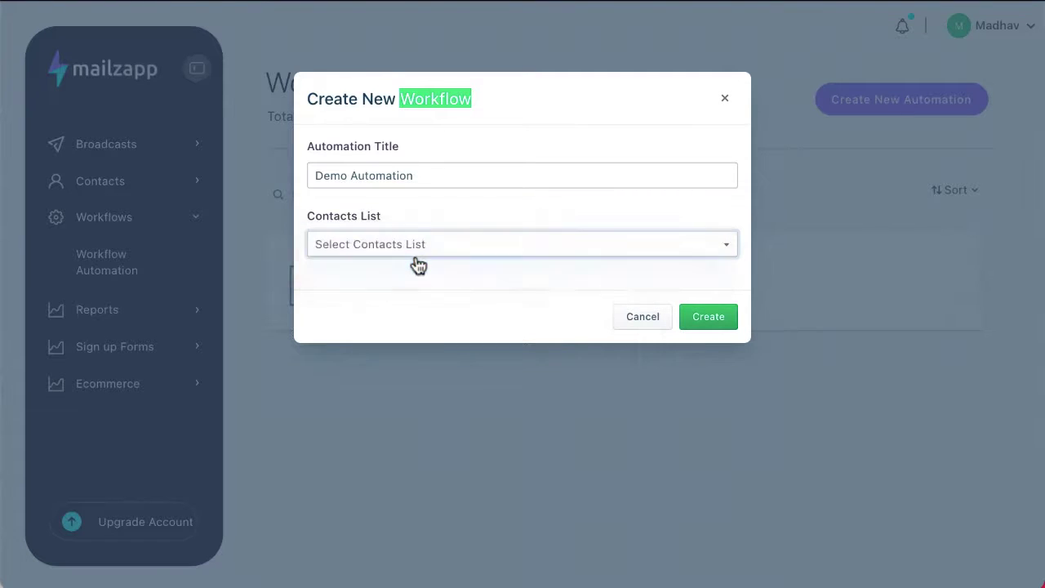
pyautogui.click(715, 315)
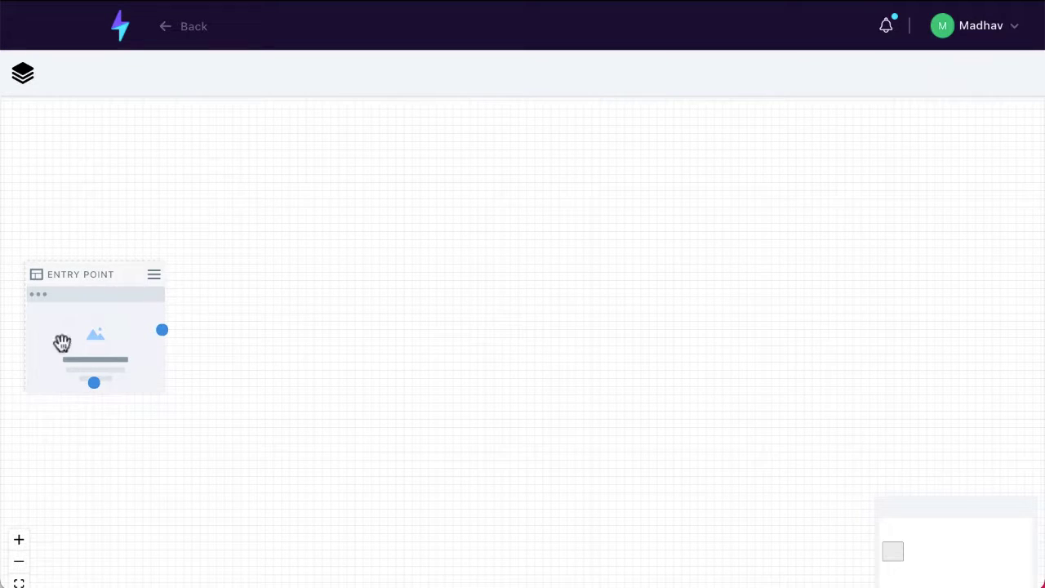
# - Add two CUSTOM pages after the entry point and connect the first to the second
pyautogui.click(22, 74)
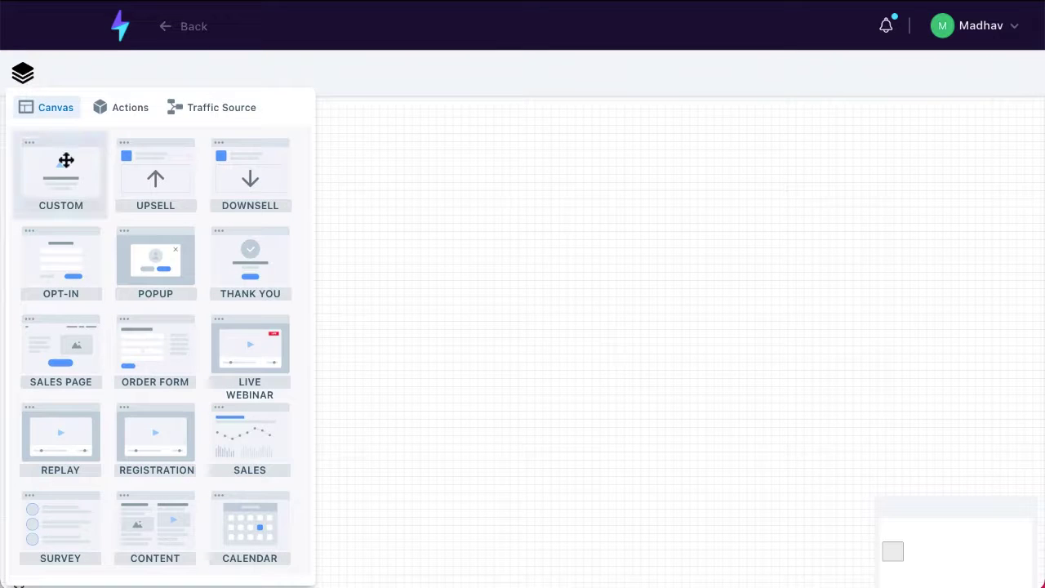
pyautogui.moveTo(62, 163); pyautogui.dragTo(438, 406)
pyautogui.click(459, 275)
pyautogui.moveTo(509, 443); pyautogui.dragTo(410, 331)
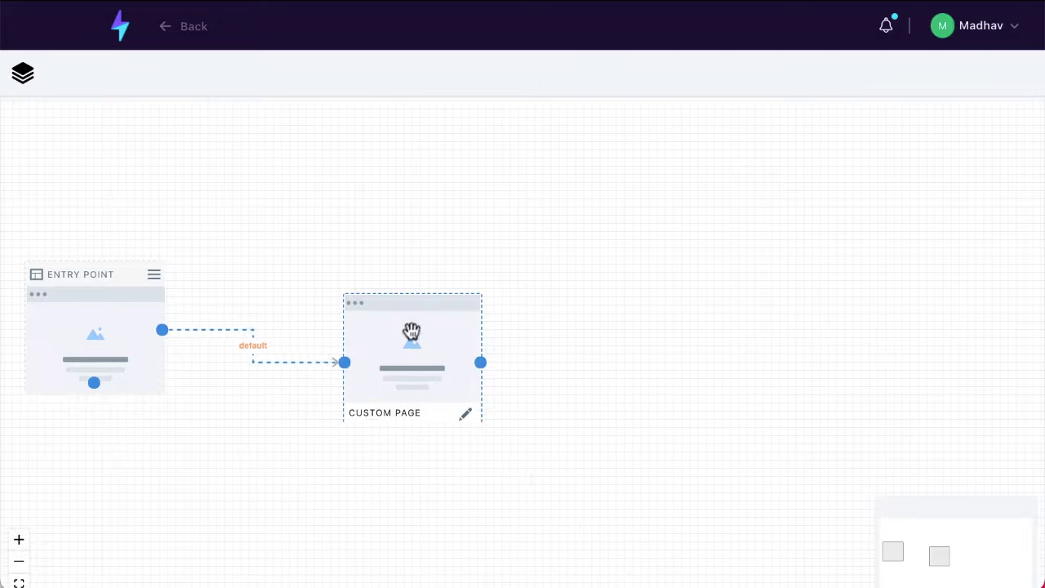
pyautogui.click(22, 73)
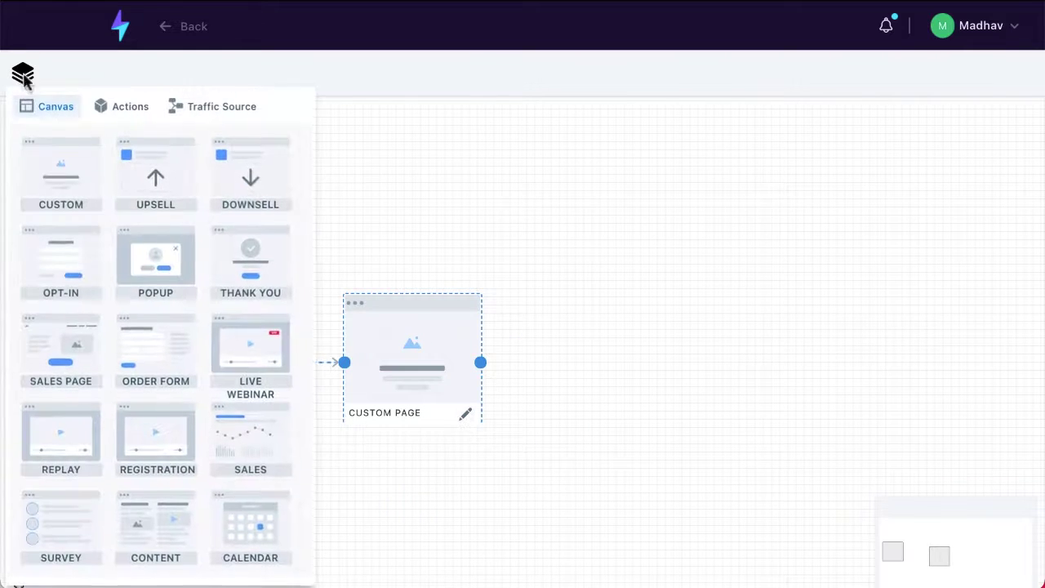
pyautogui.moveTo(52, 144); pyautogui.dragTo(624, 295)
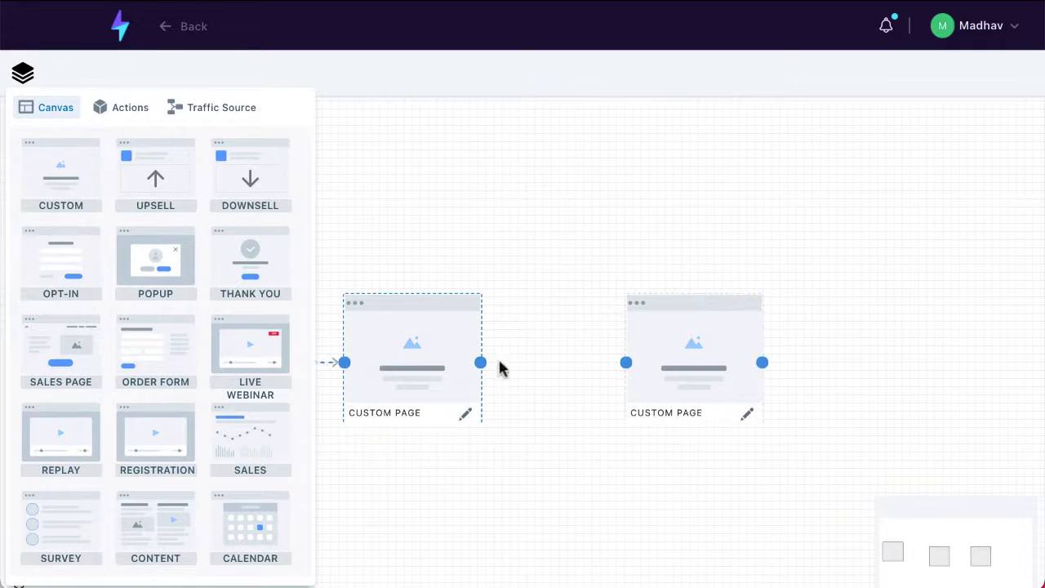
pyautogui.moveTo(478, 362); pyautogui.dragTo(626, 361)
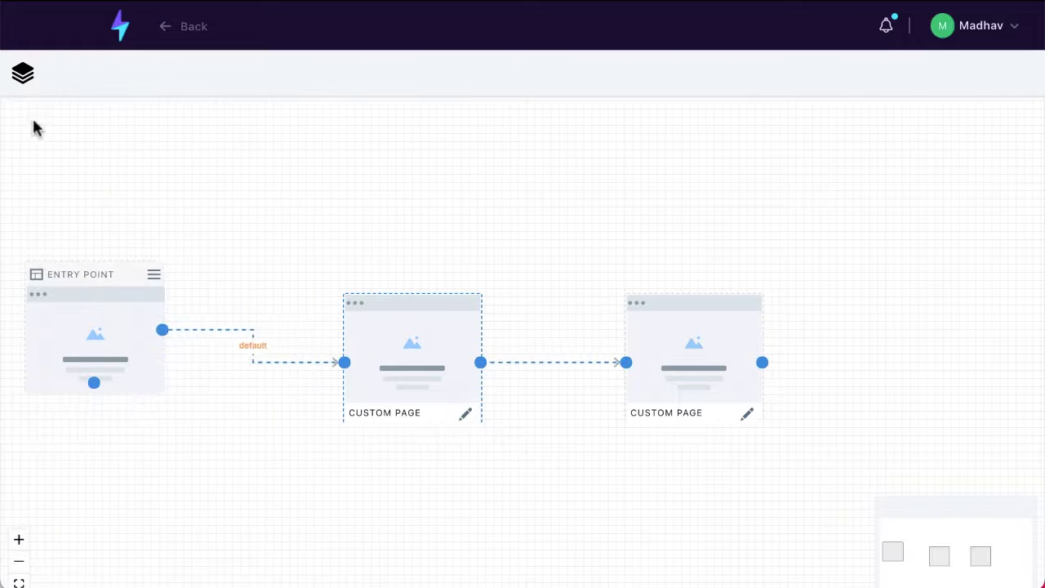
pyautogui.scroll(-2, 857, 555)
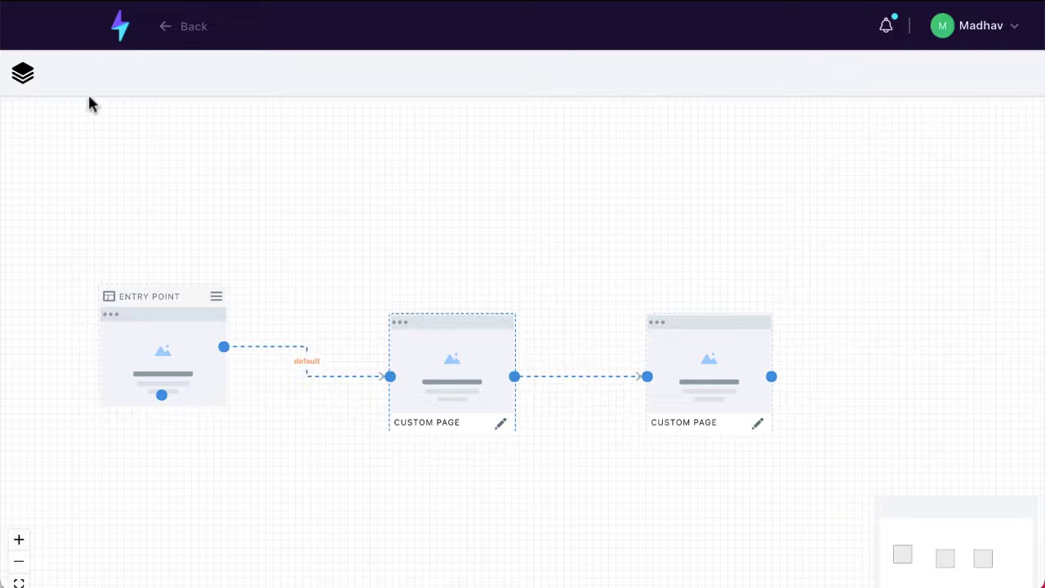
pyautogui.click(25, 75)
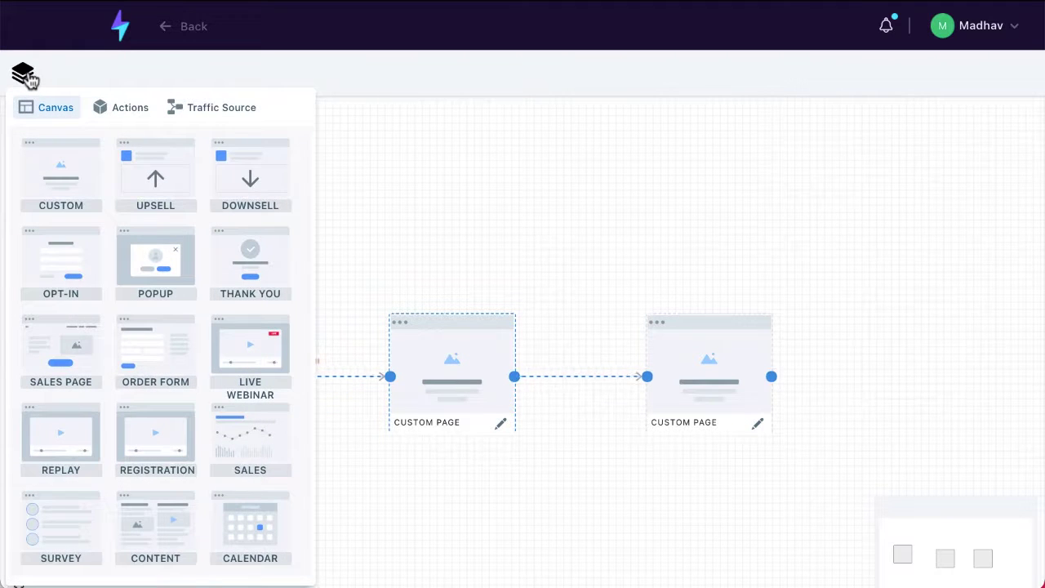
pyautogui.click(25, 76)
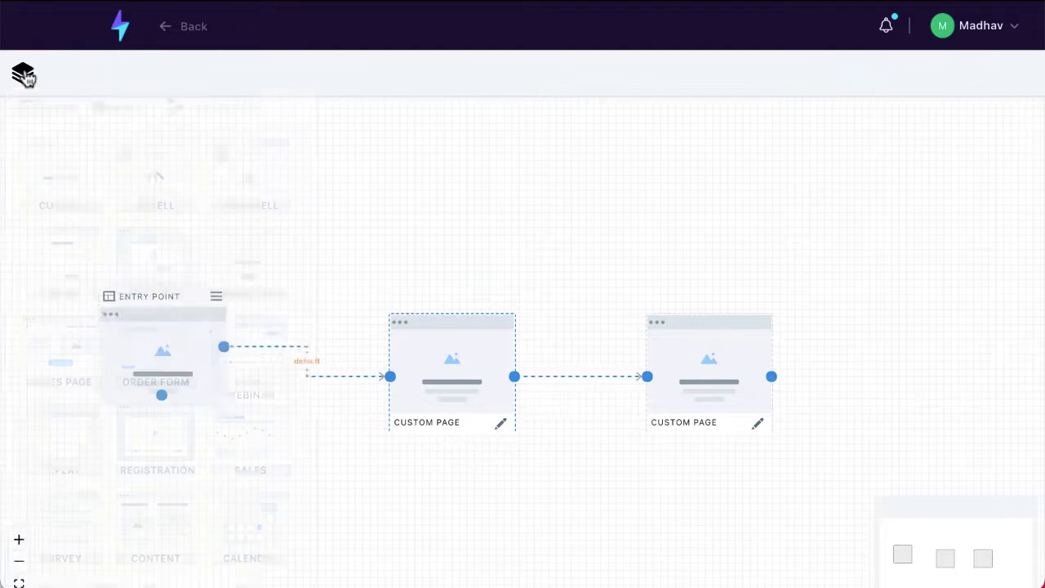
# - Go to Reports > Broadcast Reports and scroll through the sent broadcasts
pyautogui.click(120, 28)
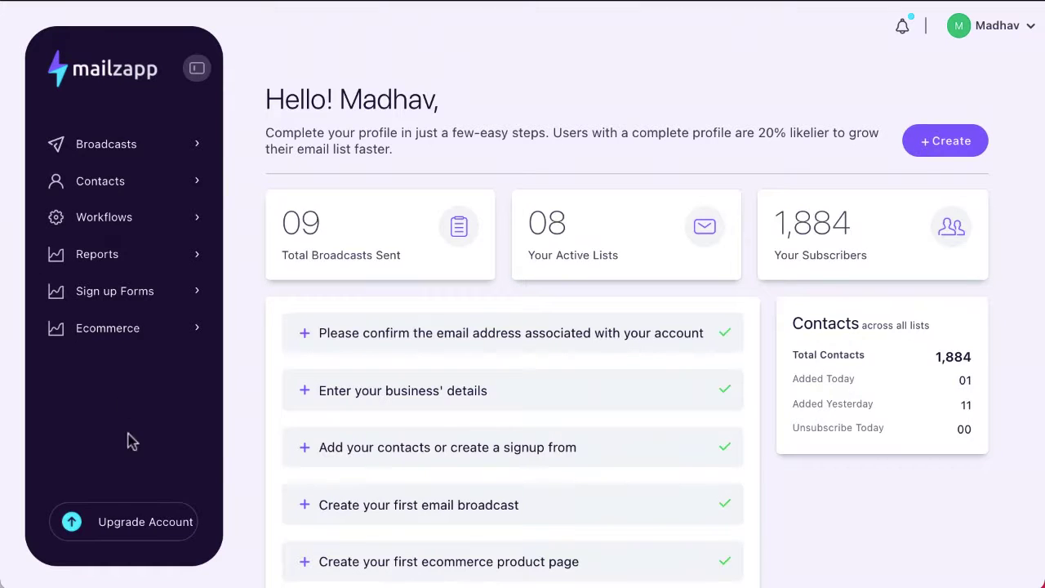
pyautogui.click(107, 260)
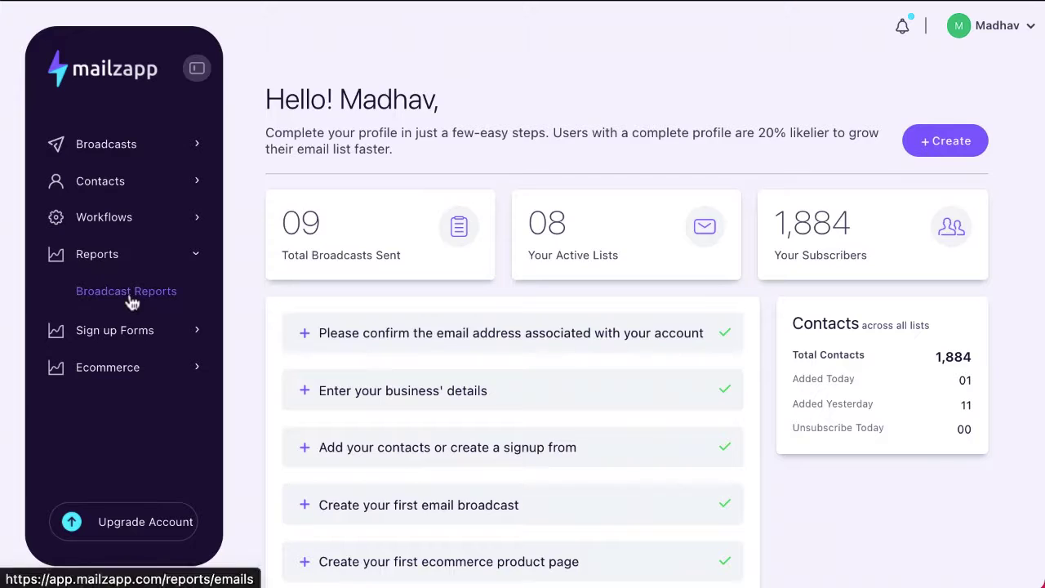
pyautogui.click(128, 294)
pyautogui.scroll(-1, 378, 451)
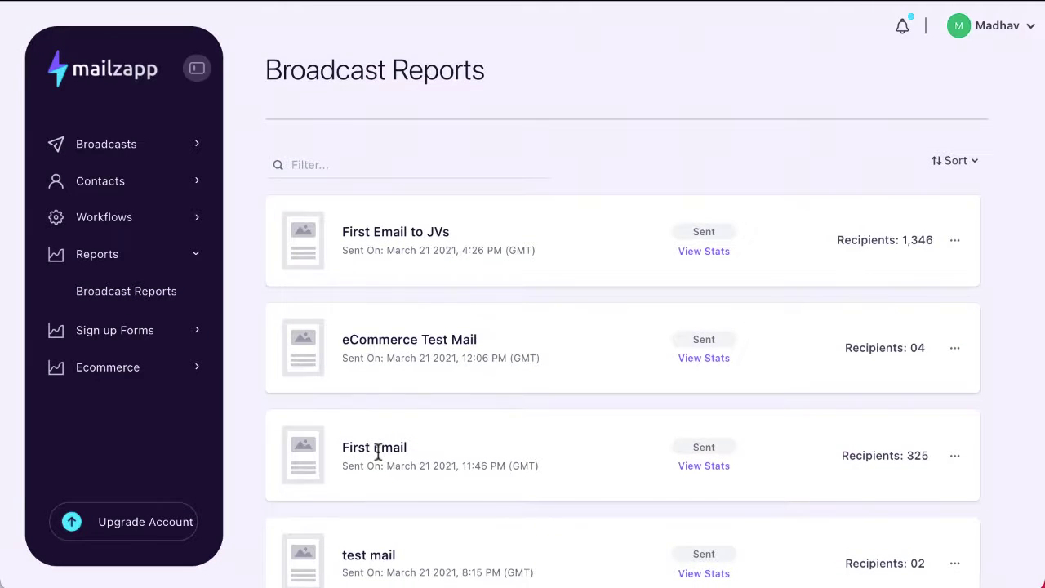
pyautogui.scroll(-2, 378, 452)
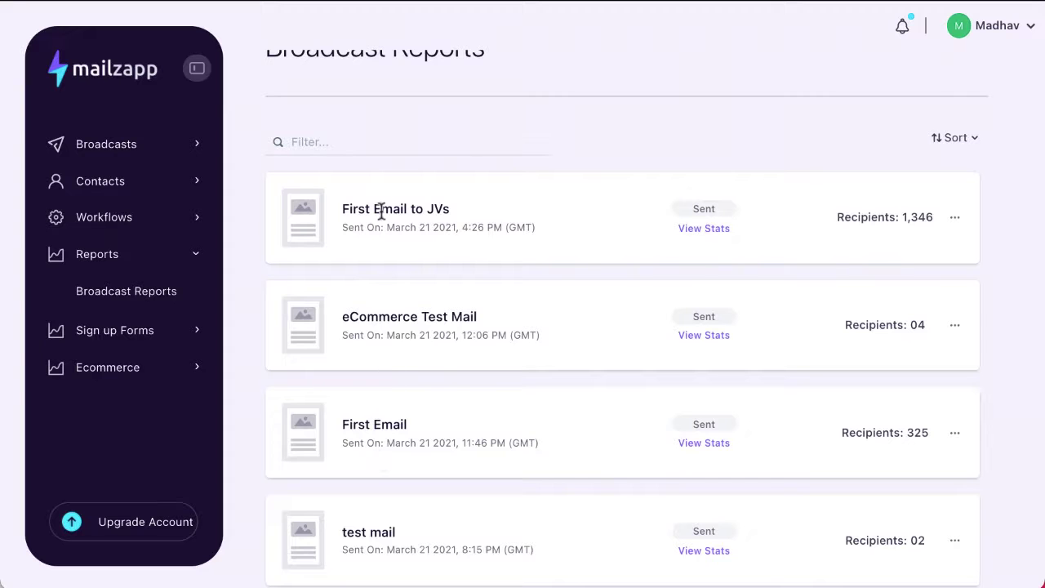
# - Review the statistics report for the First Email to JVs broadcast
pyautogui.click(690, 233)
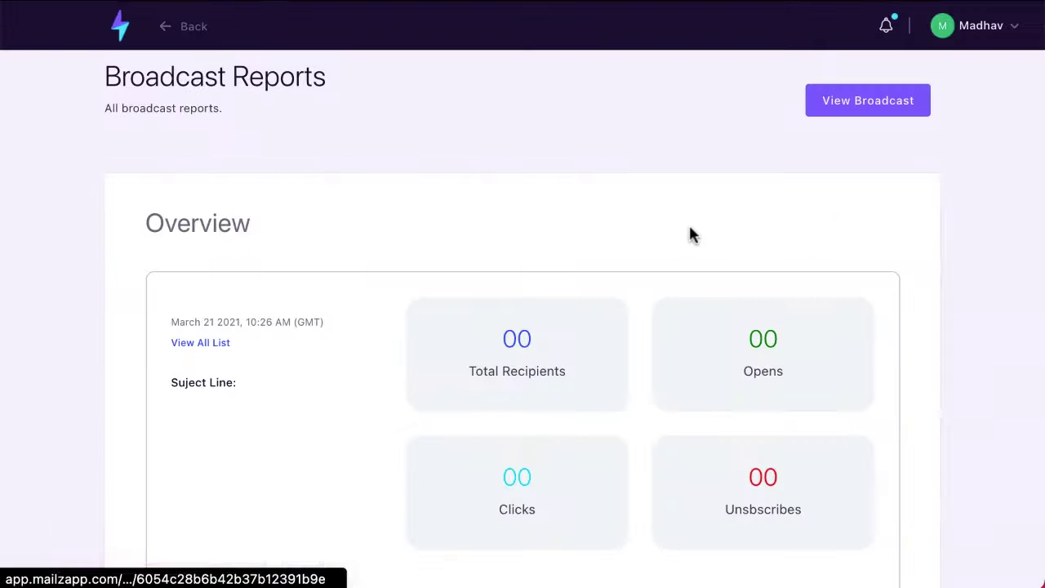
pyautogui.scroll(-2, 690, 229)
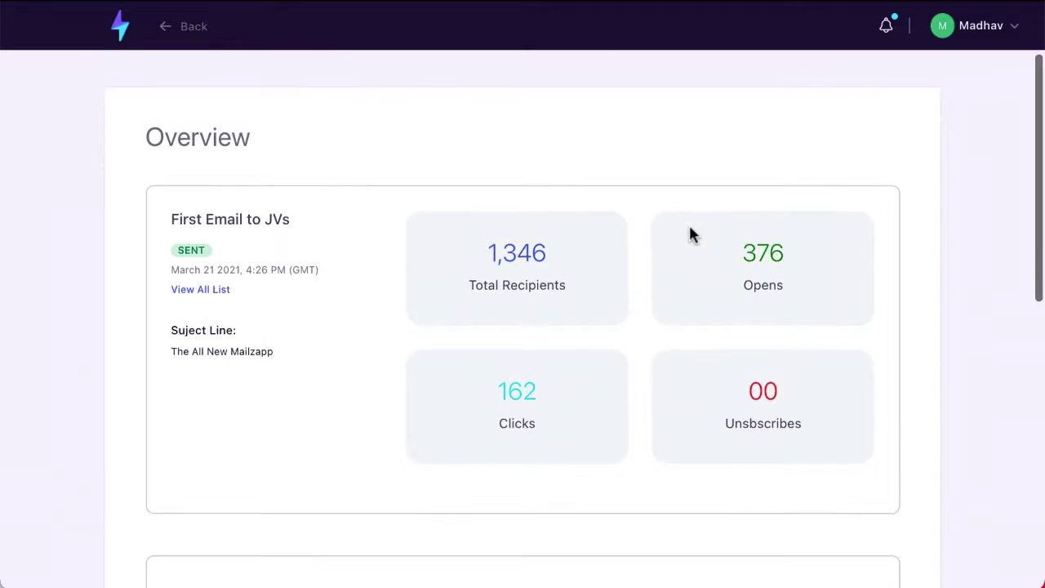
pyautogui.scroll(-1, 579, 269)
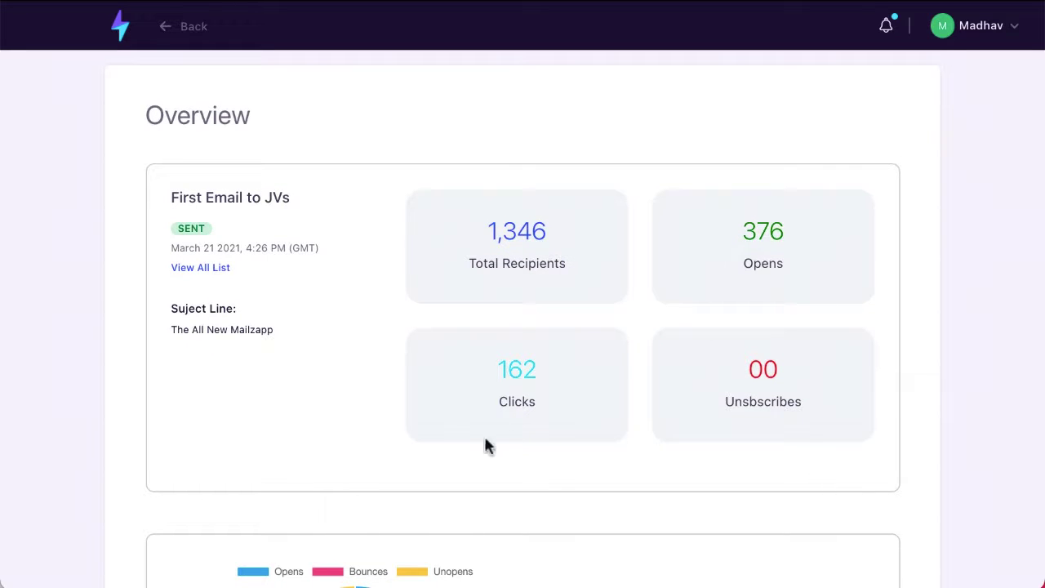
pyautogui.scroll(-8, 596, 485)
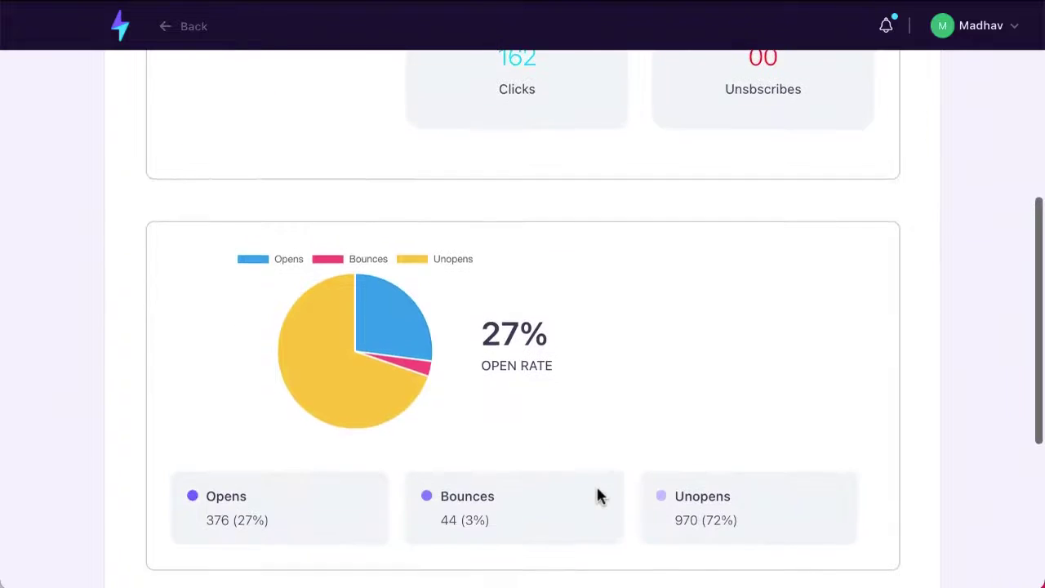
pyautogui.scroll(-3, 596, 496)
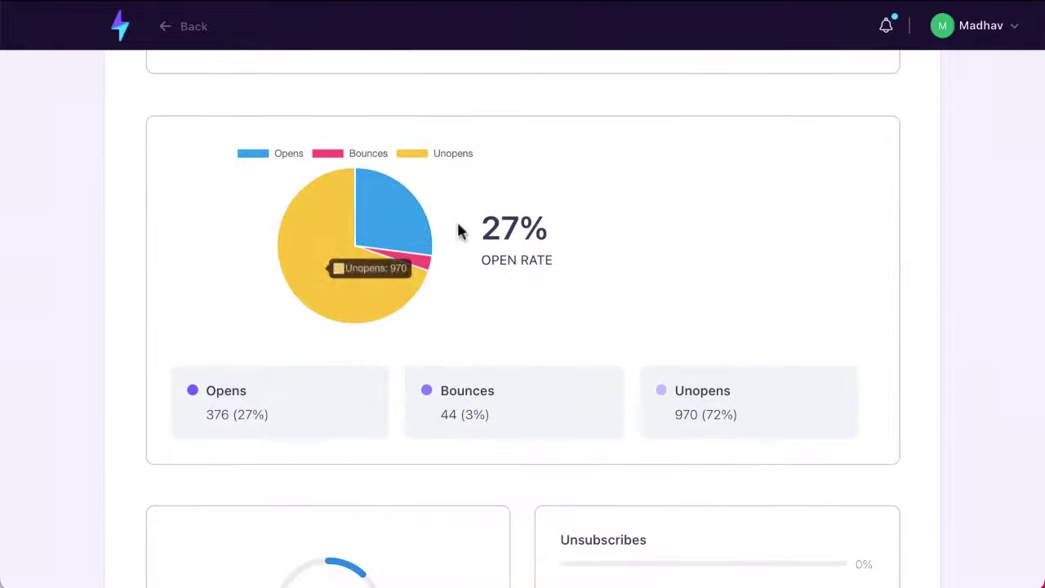
pyautogui.scroll(-4, 642, 346)
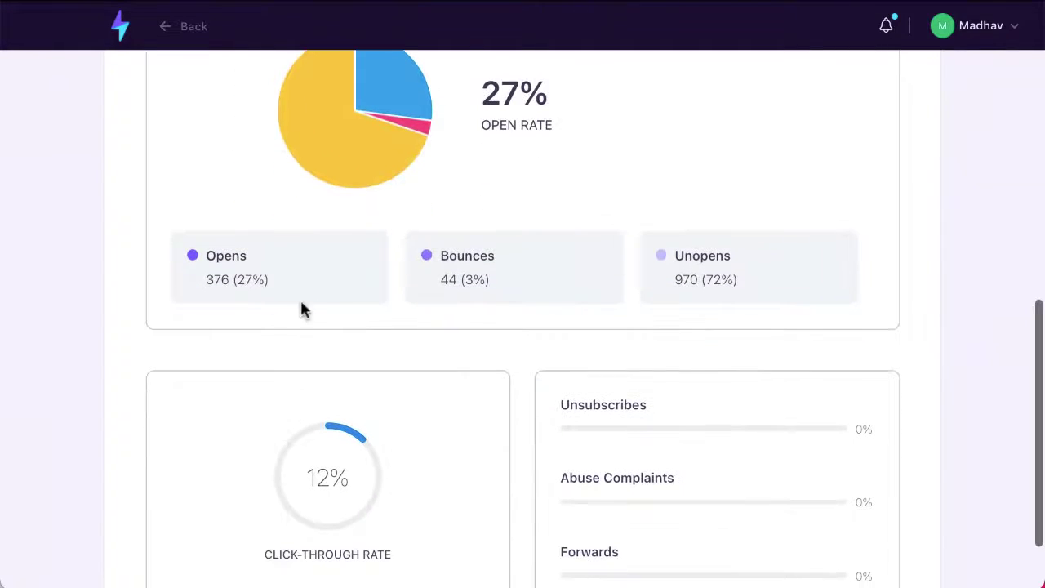
pyautogui.scroll(-3, 763, 333)
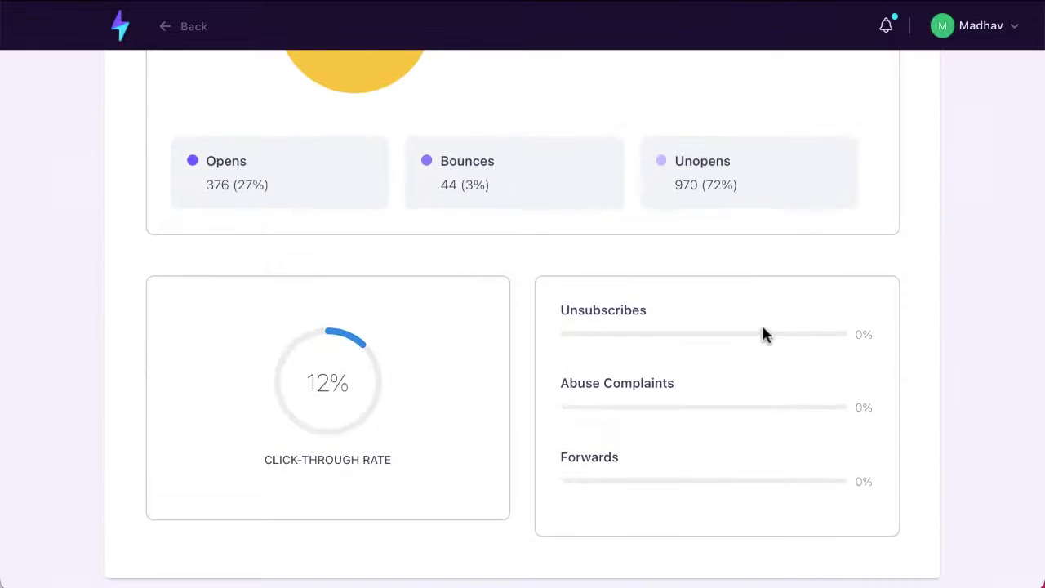
pyautogui.scroll(12, 626, 511)
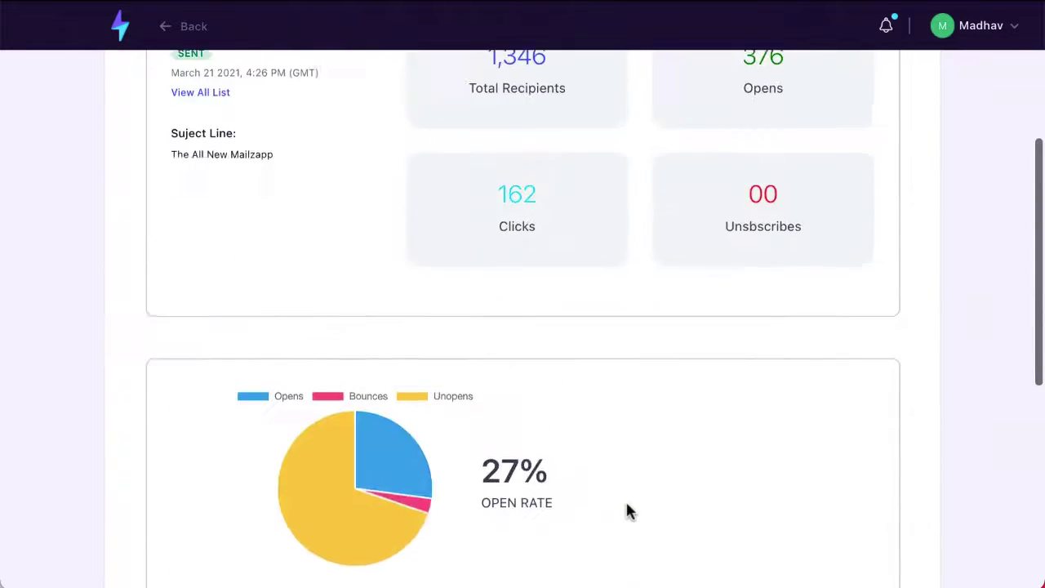
pyautogui.scroll(8, 626, 511)
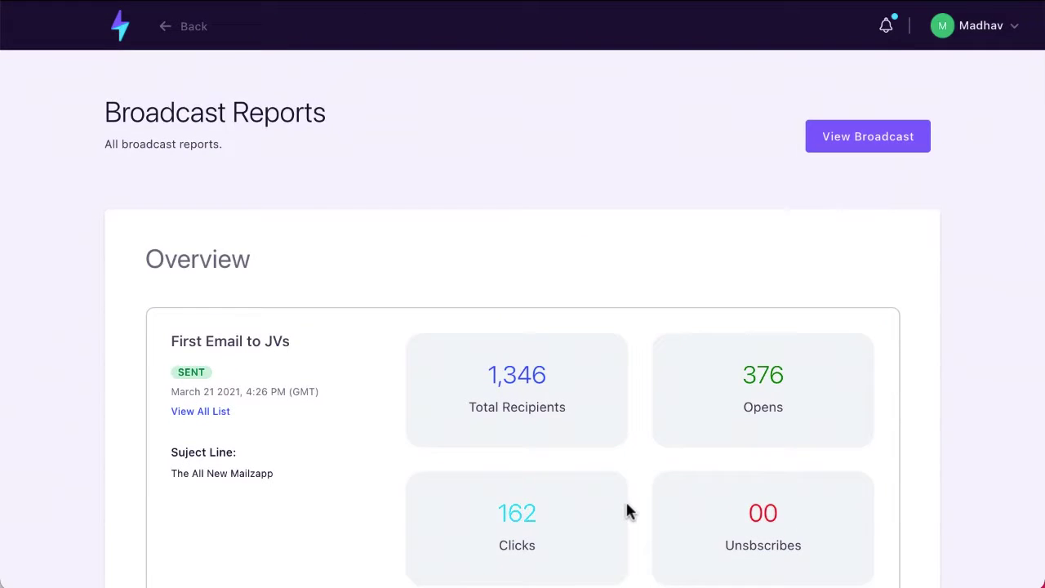
pyautogui.scroll(-15, 625, 511)
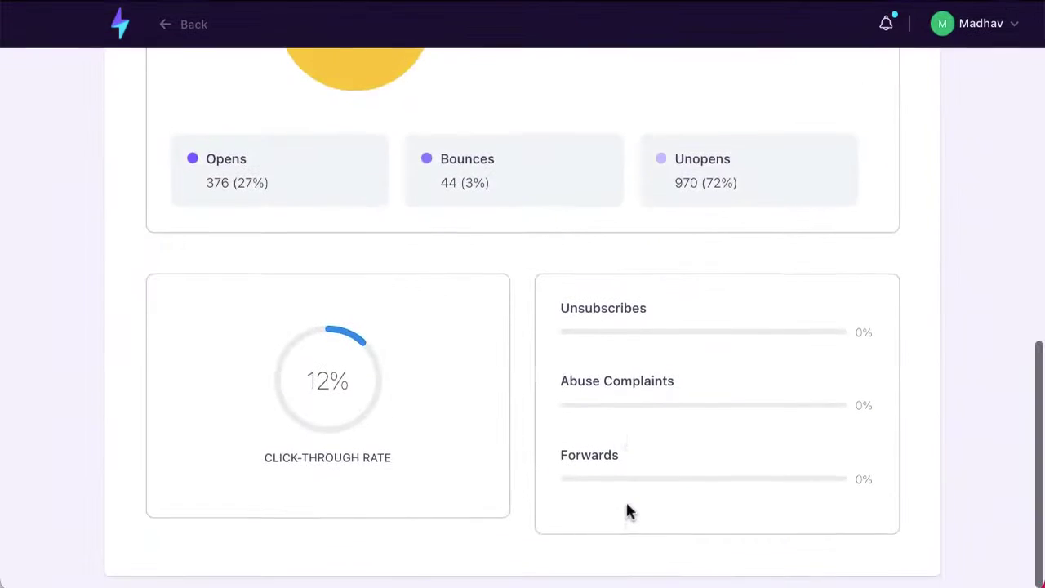
pyautogui.scroll(2, 245, 294)
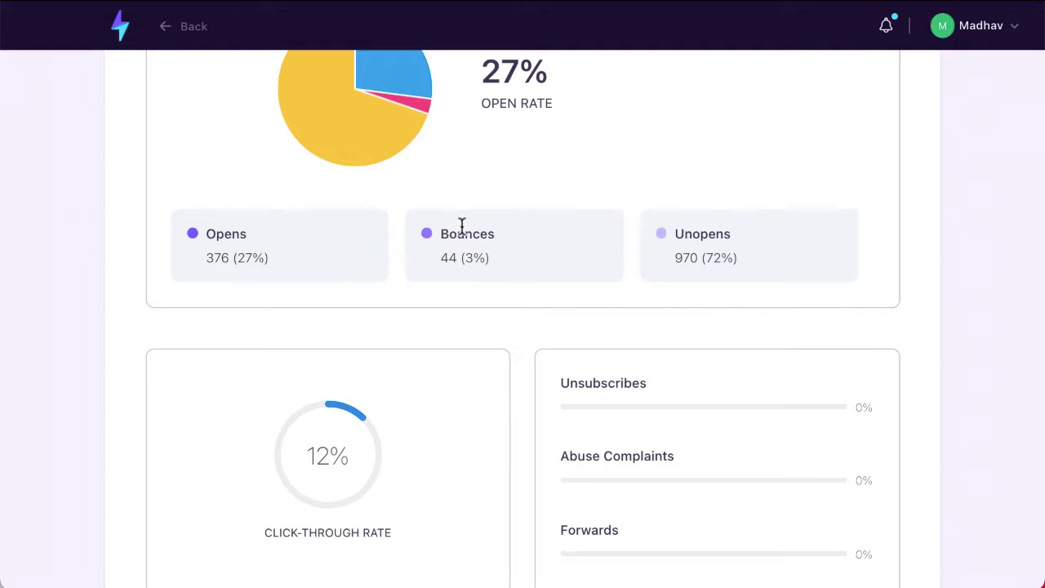
pyautogui.scroll(8, 461, 229)
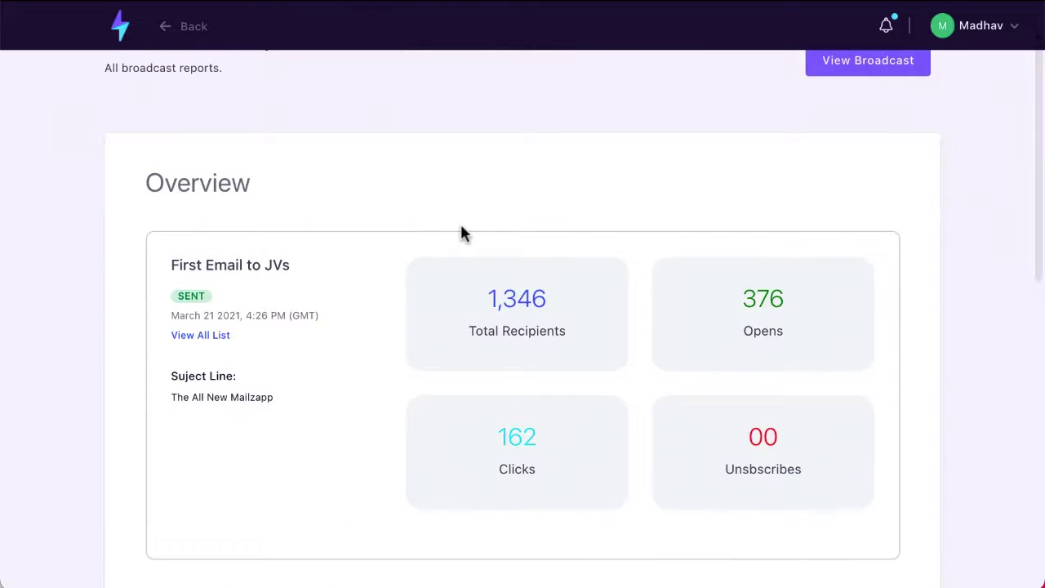
pyautogui.scroll(1, 461, 234)
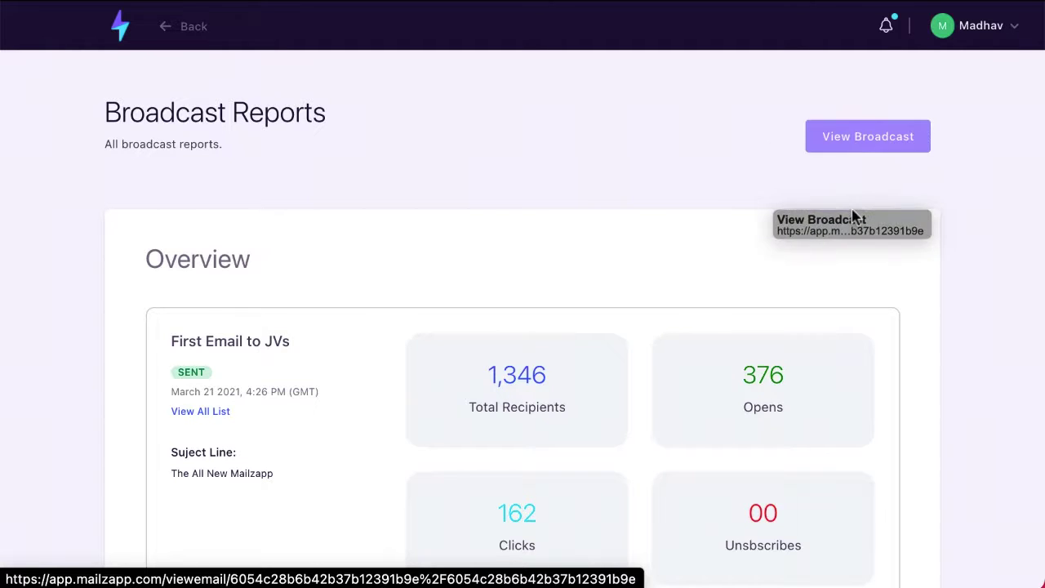
# - Preview the First Email to JVs email content and scroll through it
pyautogui.click(857, 149)
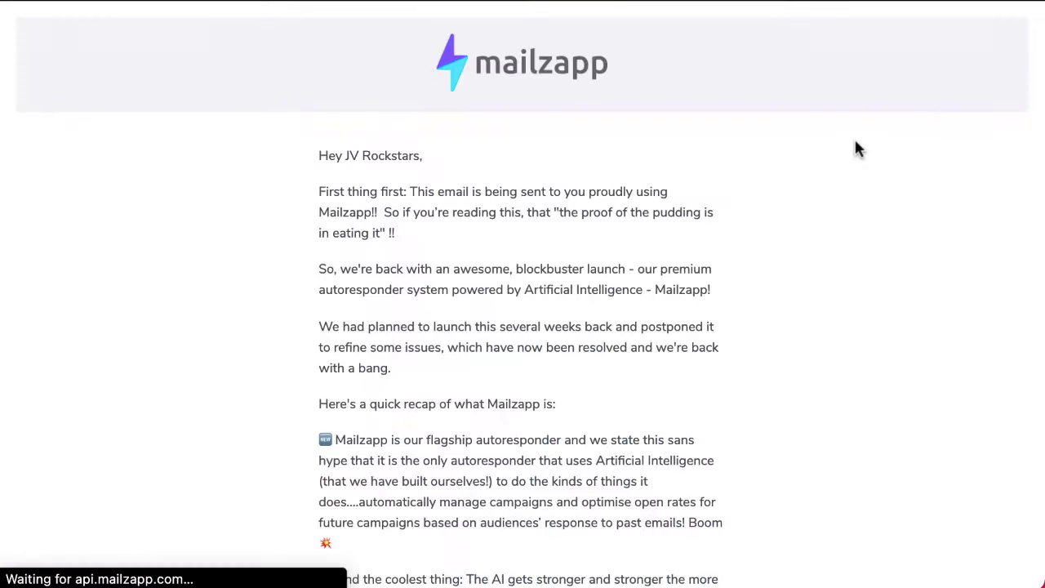
pyautogui.scroll(-5, 854, 144)
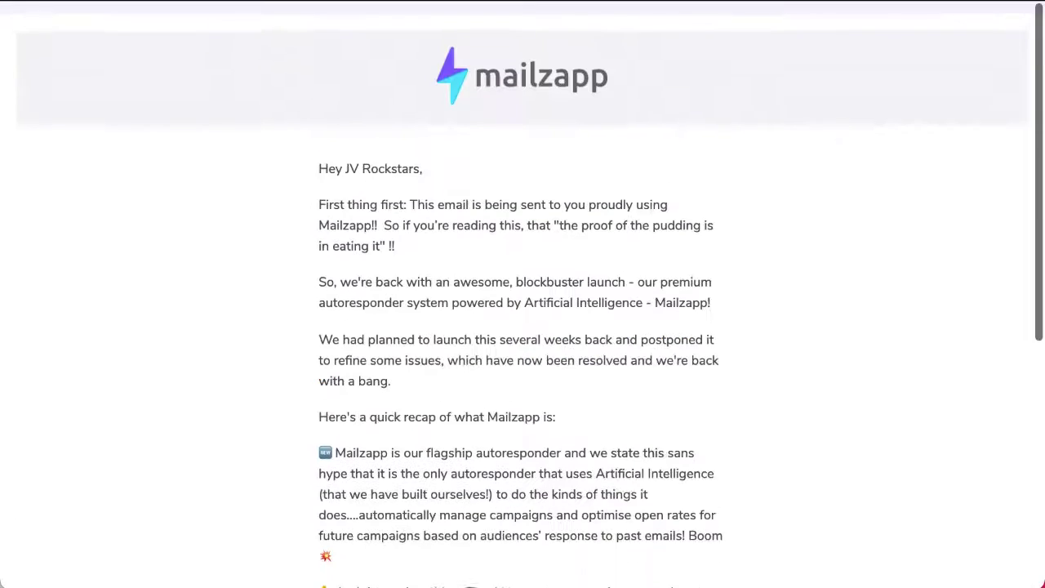
pyautogui.scroll(-1, 523, 294)
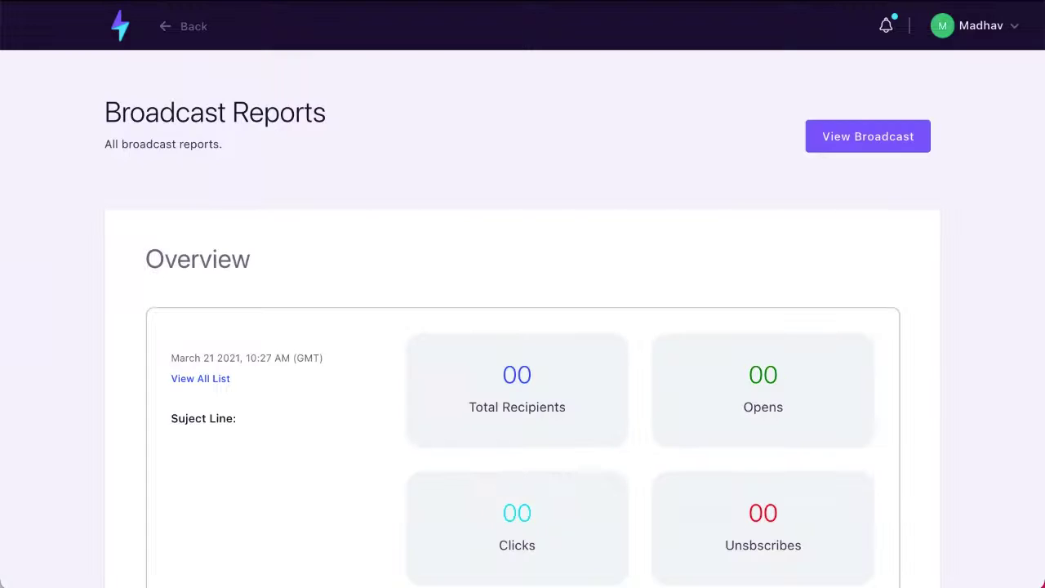
# - Create a signup form named 'Demo' attached to the Demo CnP contact list
pyautogui.click(121, 33)
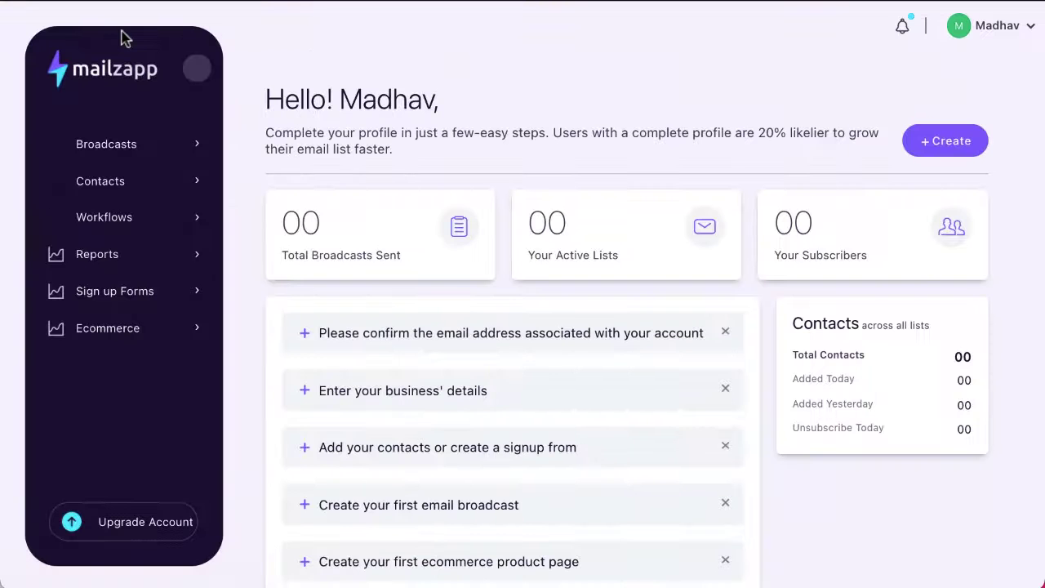
pyautogui.click(105, 298)
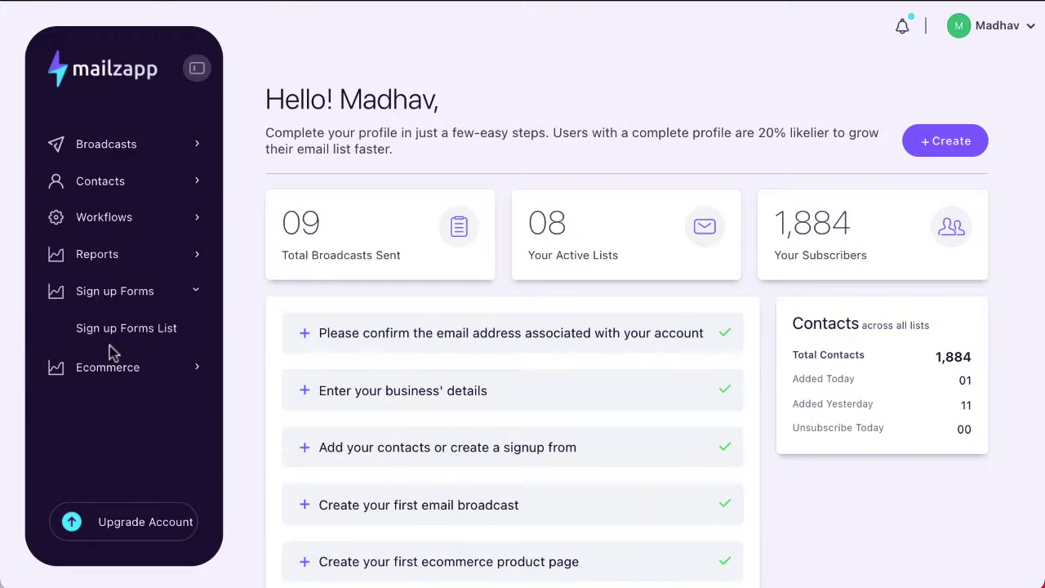
pyautogui.click(121, 328)
pyautogui.click(974, 113)
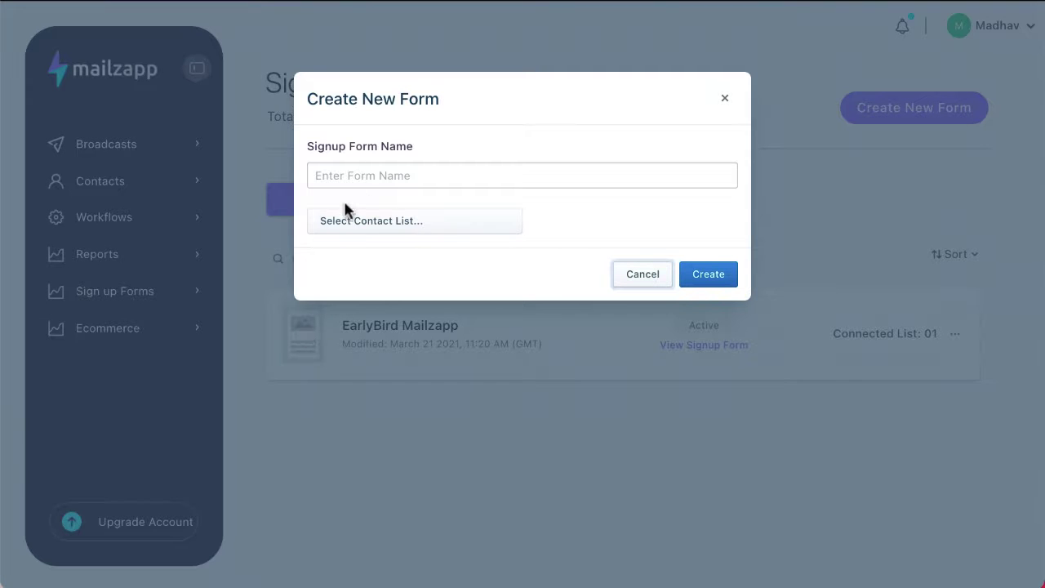
pyautogui.click(324, 174)
pyautogui.write('Demo')
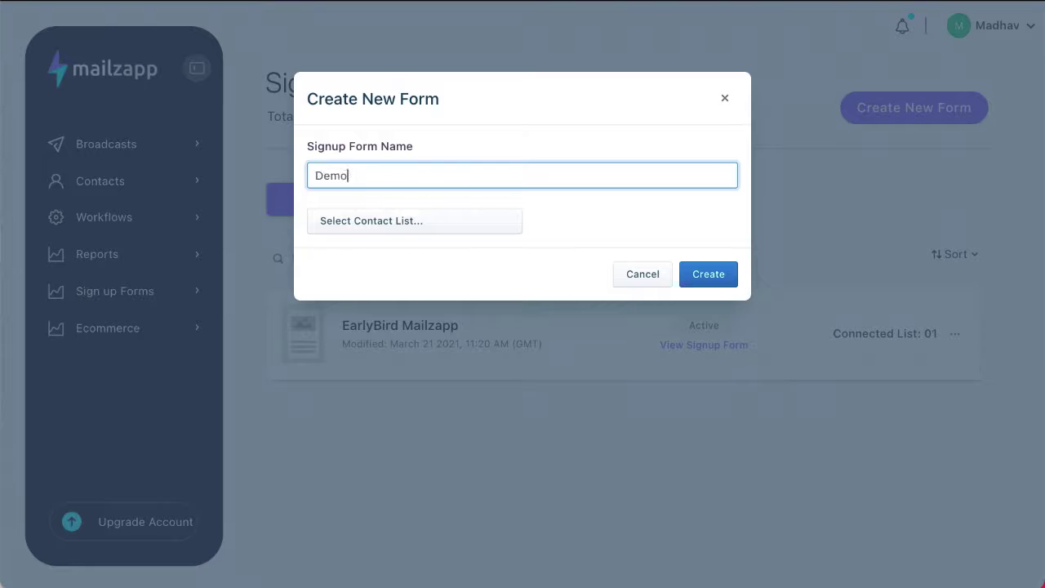
pyautogui.click(377, 227)
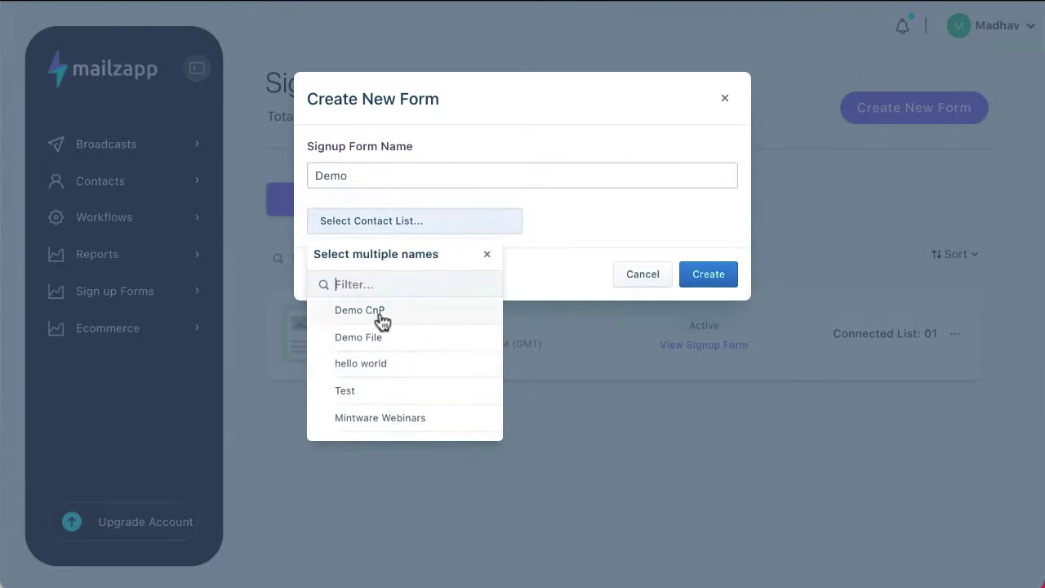
pyautogui.click(379, 320)
pyautogui.click(723, 285)
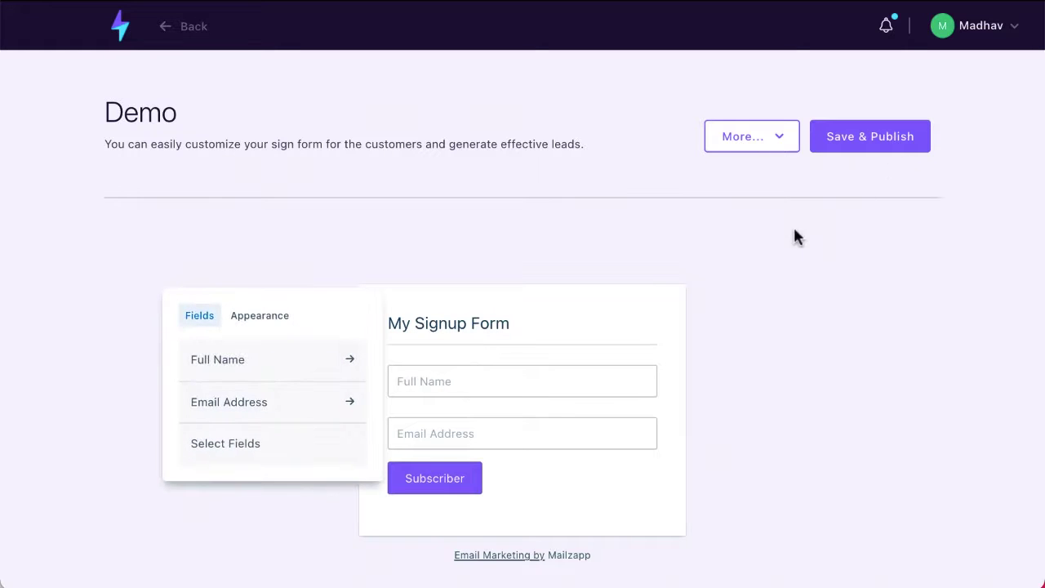
# - Save and publish the Demo form and view its embed code
pyautogui.click(868, 136)
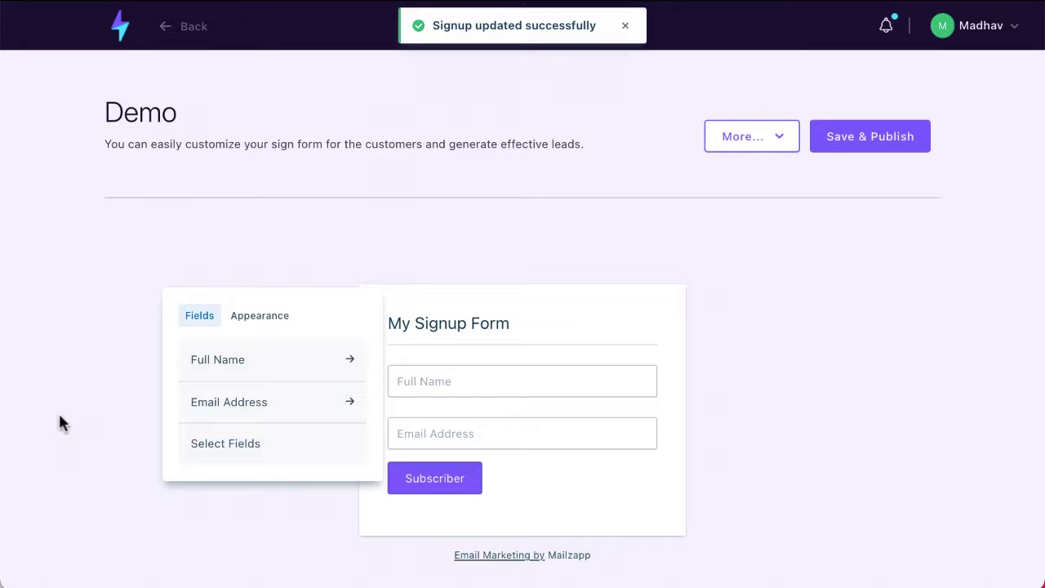
pyautogui.click(784, 137)
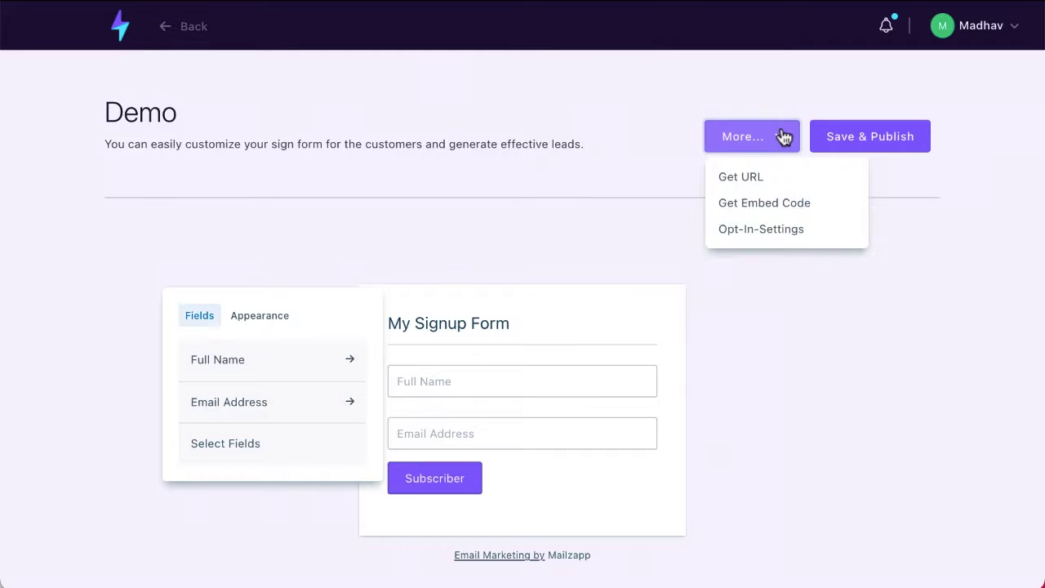
pyautogui.click(768, 202)
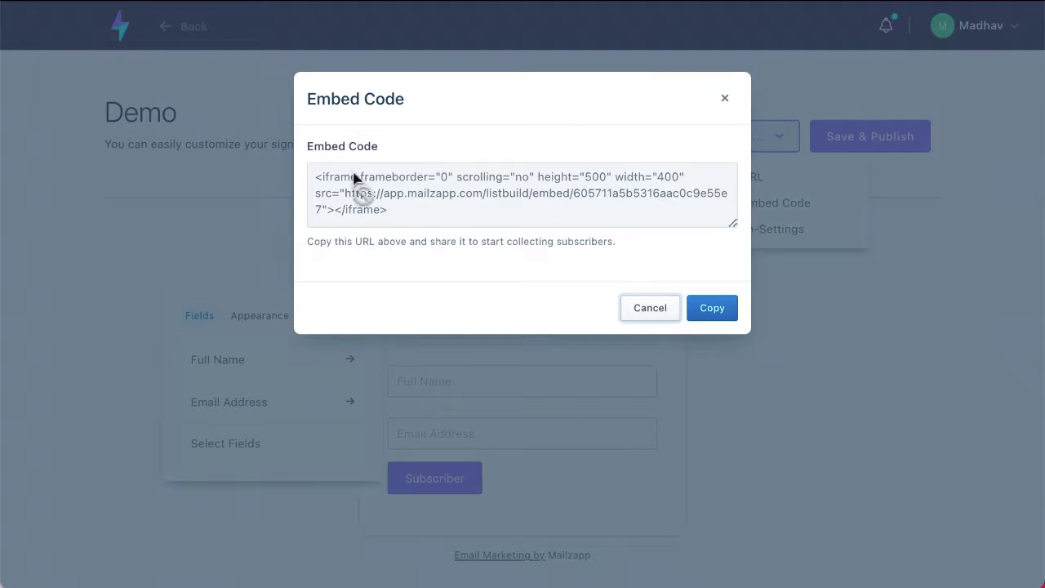
pyautogui.click(651, 313)
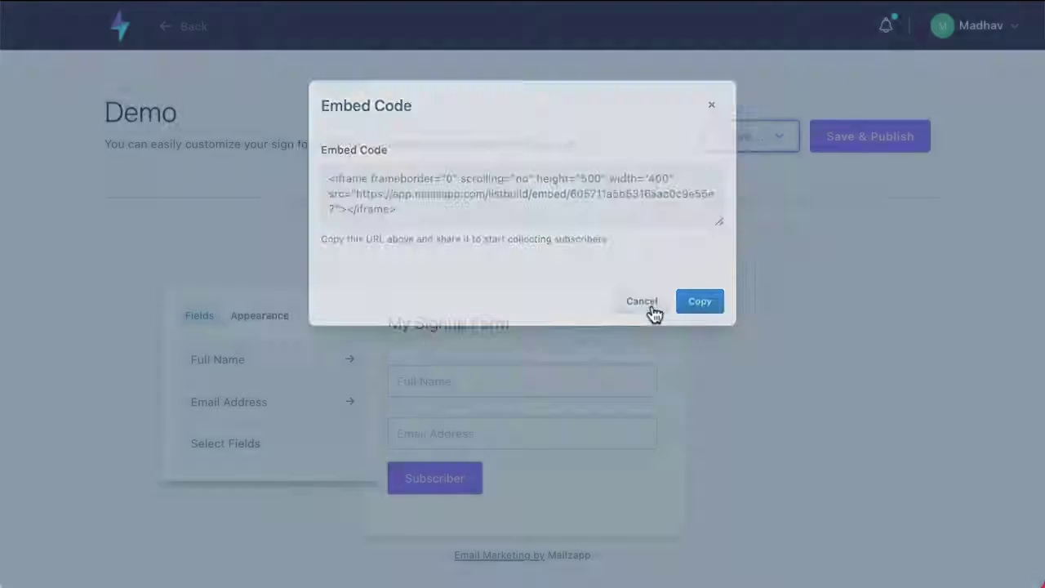
# - Copy the Demo form's shareable signup URL
pyautogui.click(763, 140)
pyautogui.click(746, 175)
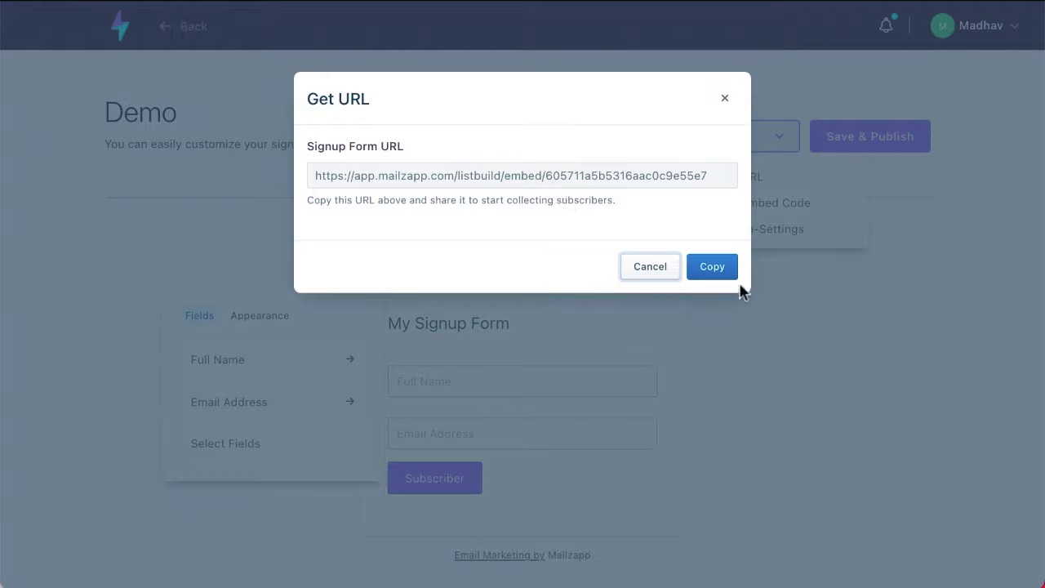
pyautogui.click(712, 270)
pyautogui.click(780, 139)
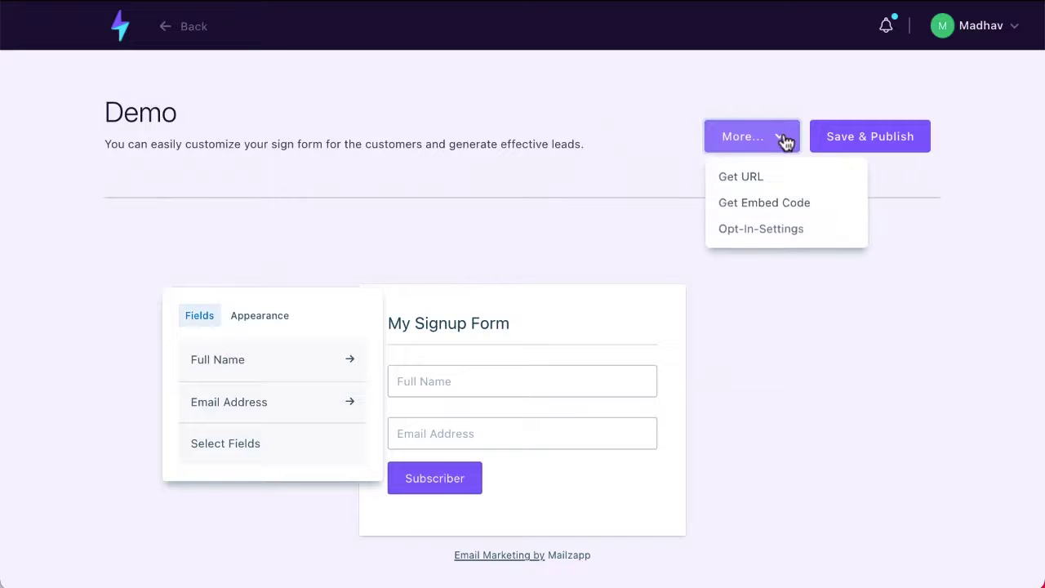
pyautogui.click(783, 229)
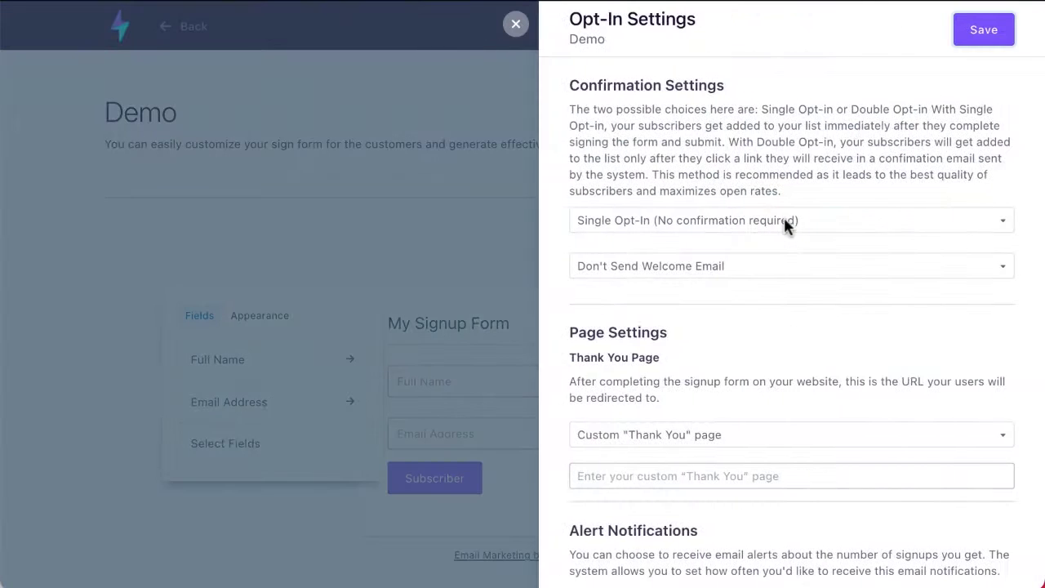
pyautogui.scroll(-3, 784, 217)
pyautogui.scroll(3, 783, 227)
pyautogui.click(684, 229)
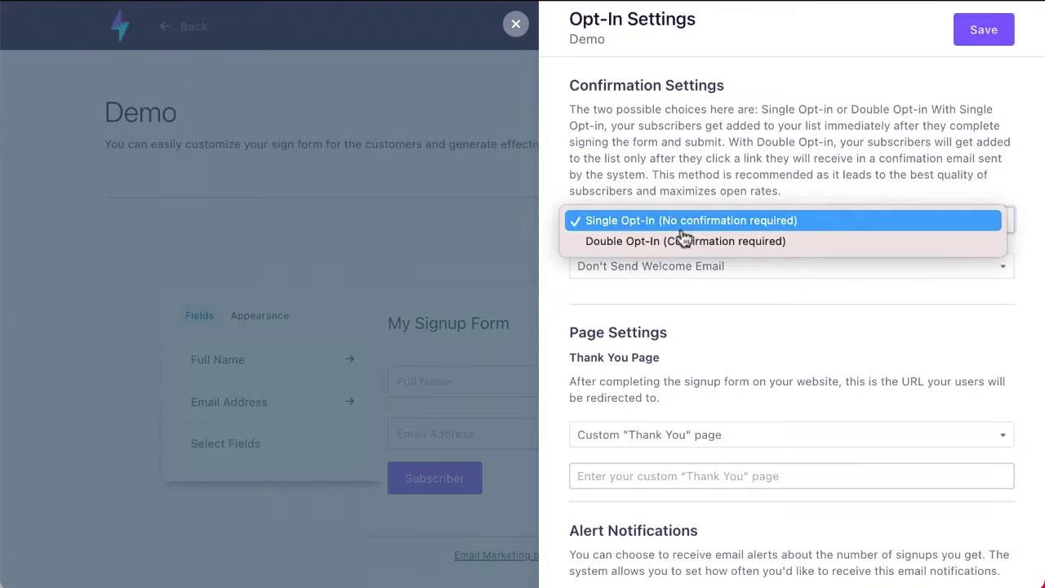
pyautogui.click(477, 234)
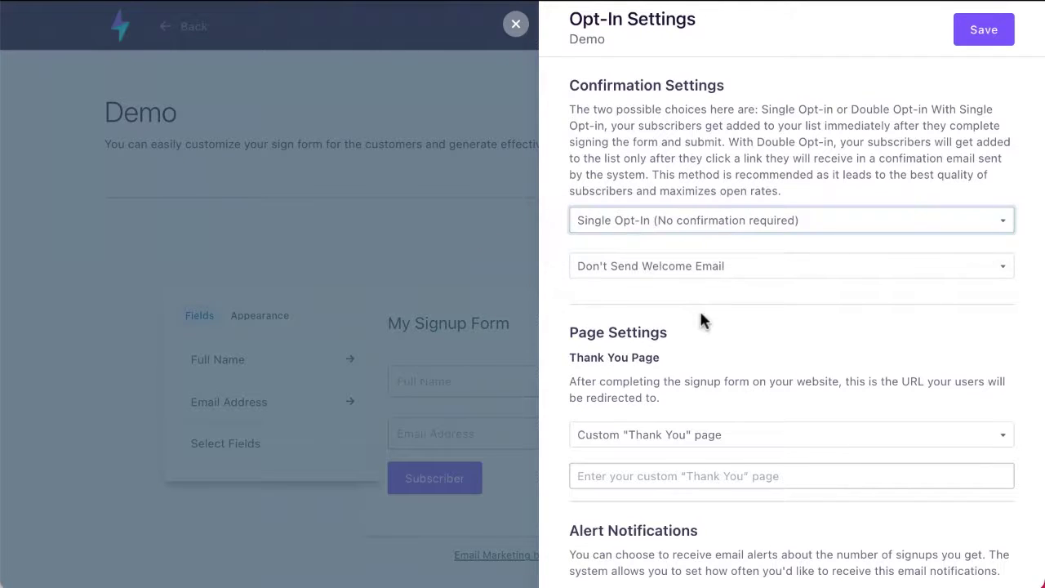
pyautogui.scroll(-2, 699, 319)
pyautogui.scroll(-1, 700, 315)
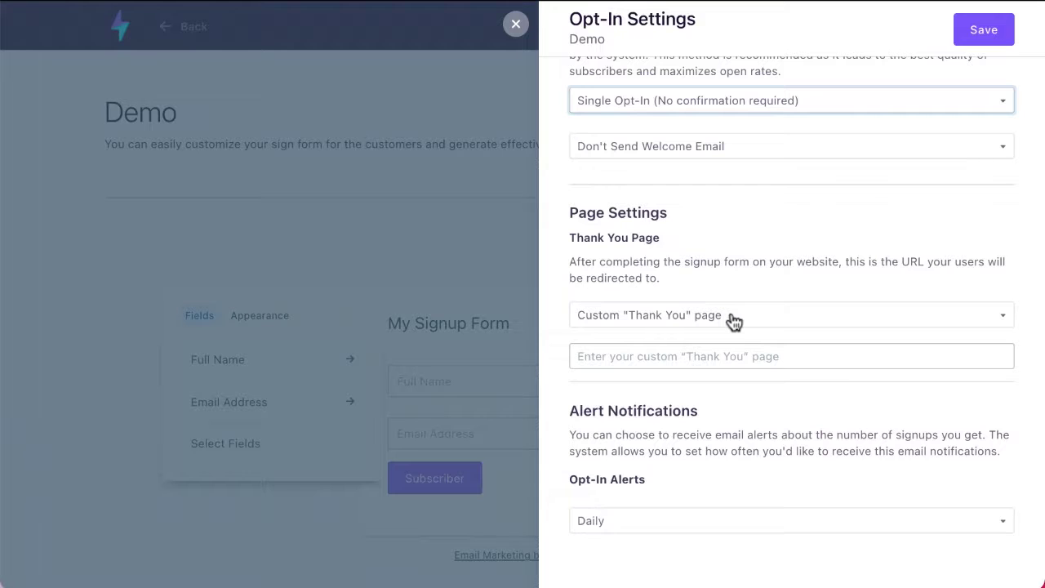
pyautogui.click(674, 323)
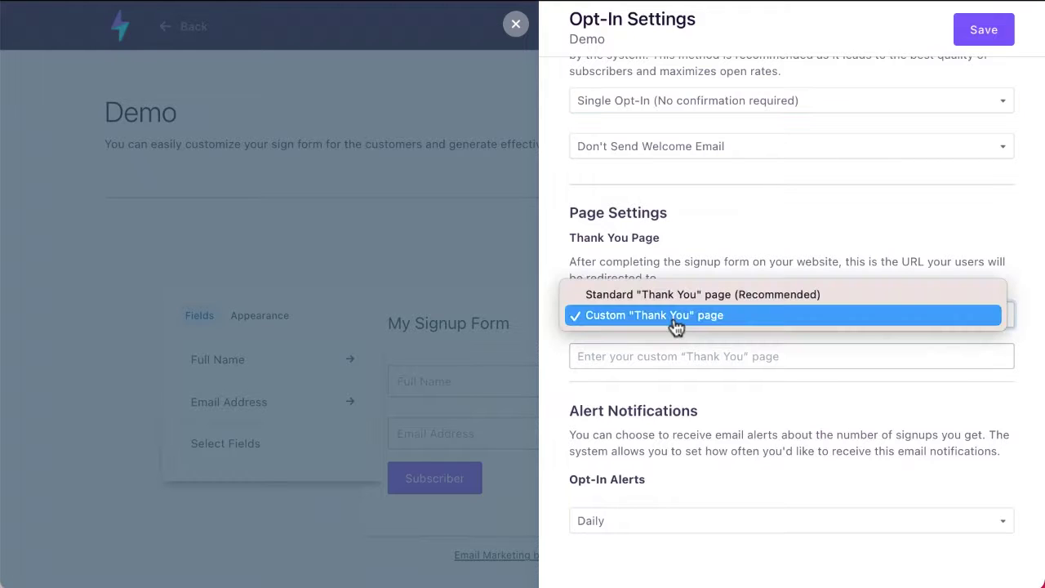
pyautogui.click(670, 404)
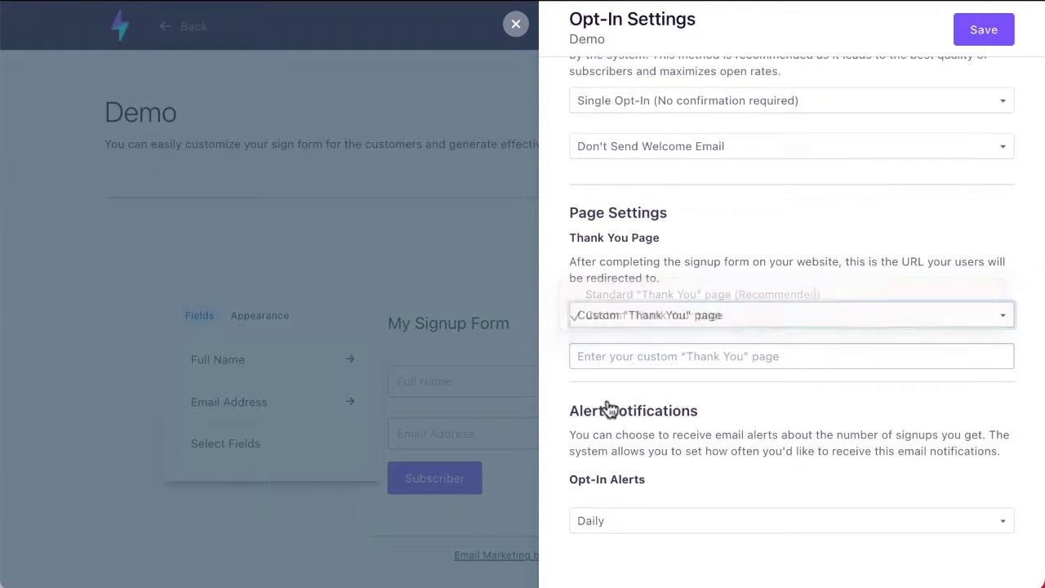
pyautogui.scroll(-1, 609, 407)
pyautogui.click(614, 472)
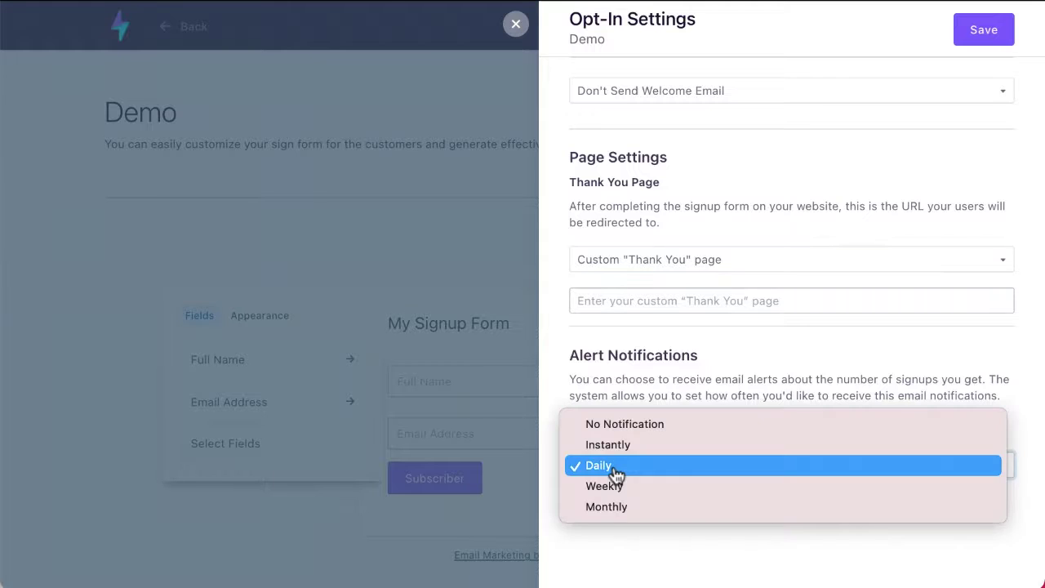
pyautogui.click(648, 545)
pyautogui.click(515, 24)
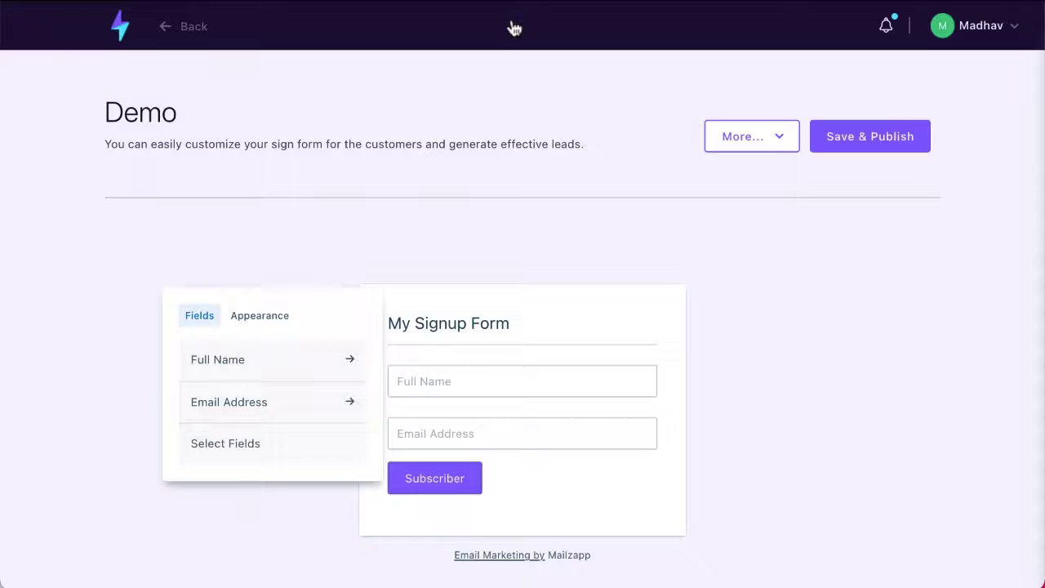
# - Open Ecommerce > Products List to see products such as Jolochip Spicy
pyautogui.click(119, 26)
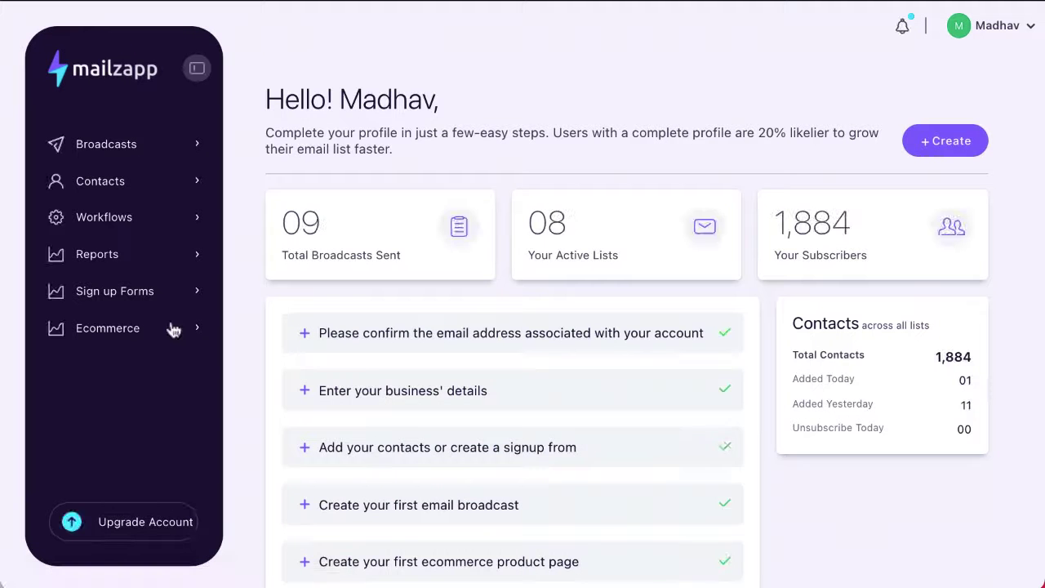
pyautogui.scroll(-1, 110, 336)
pyautogui.click(110, 335)
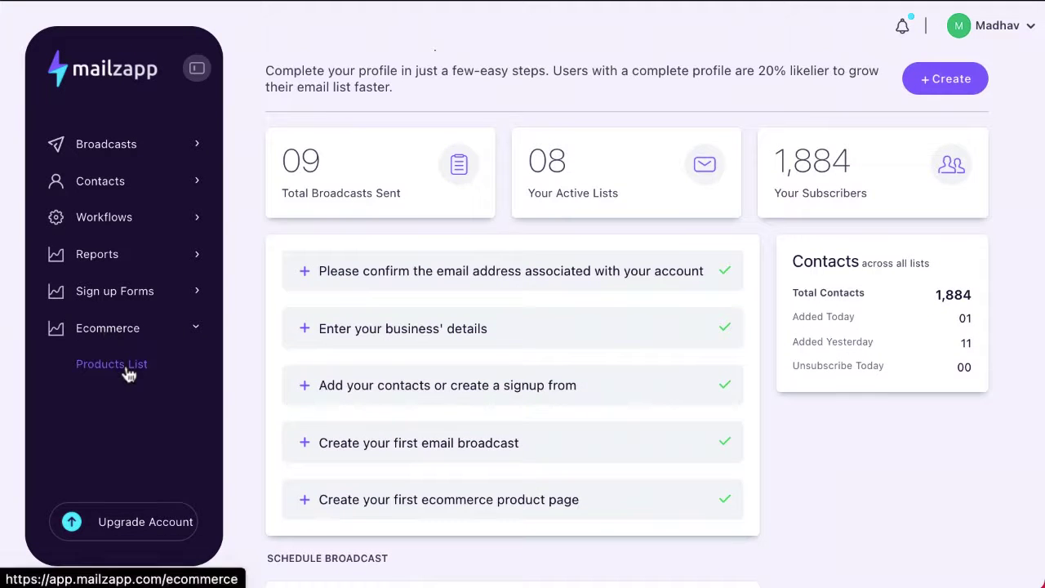
pyautogui.click(128, 373)
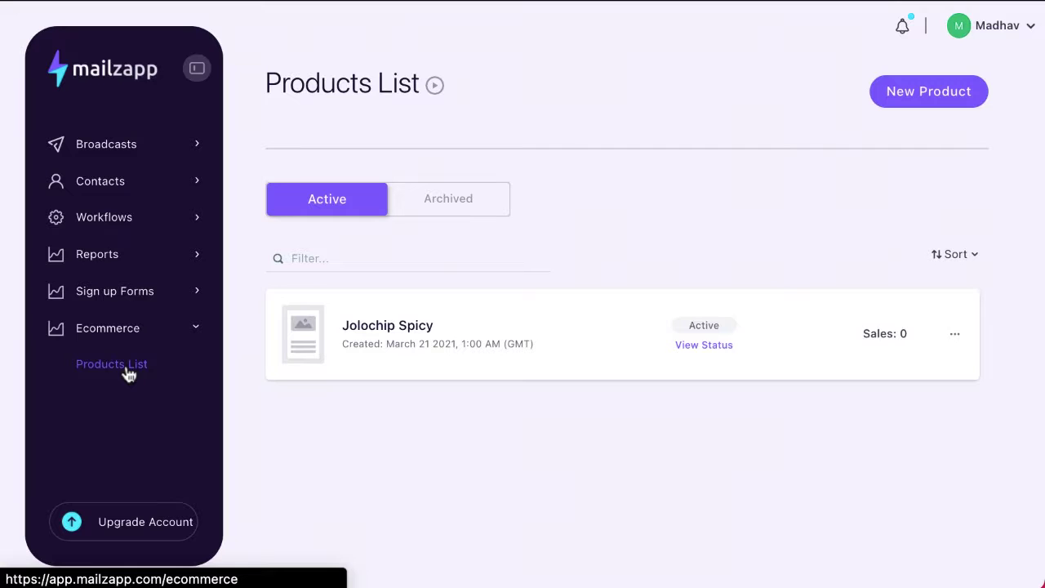
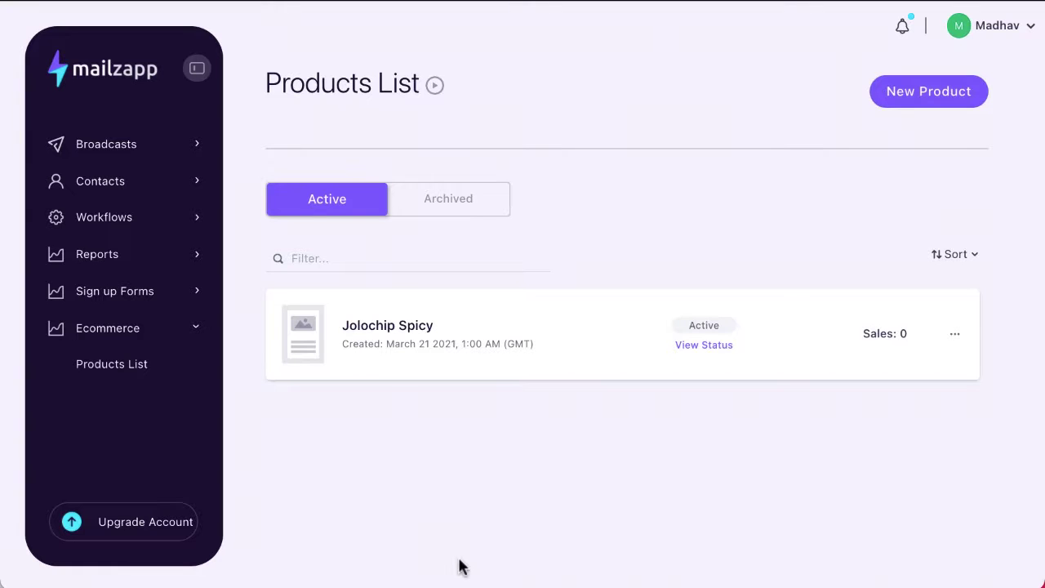
# - Create a new product named 'Demo Product' priced at 27 USD
pyautogui.click(923, 103)
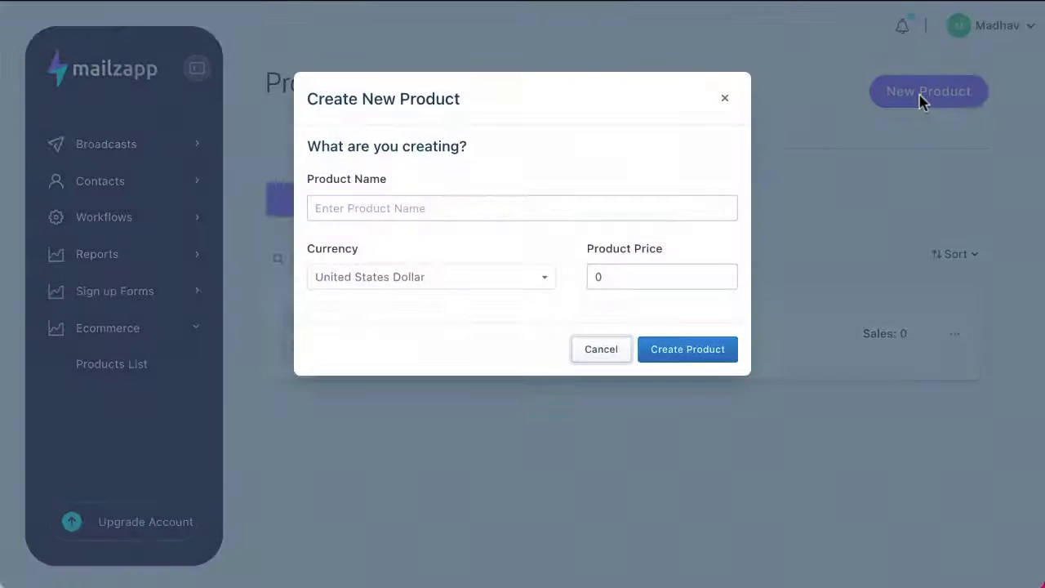
pyautogui.click(378, 199)
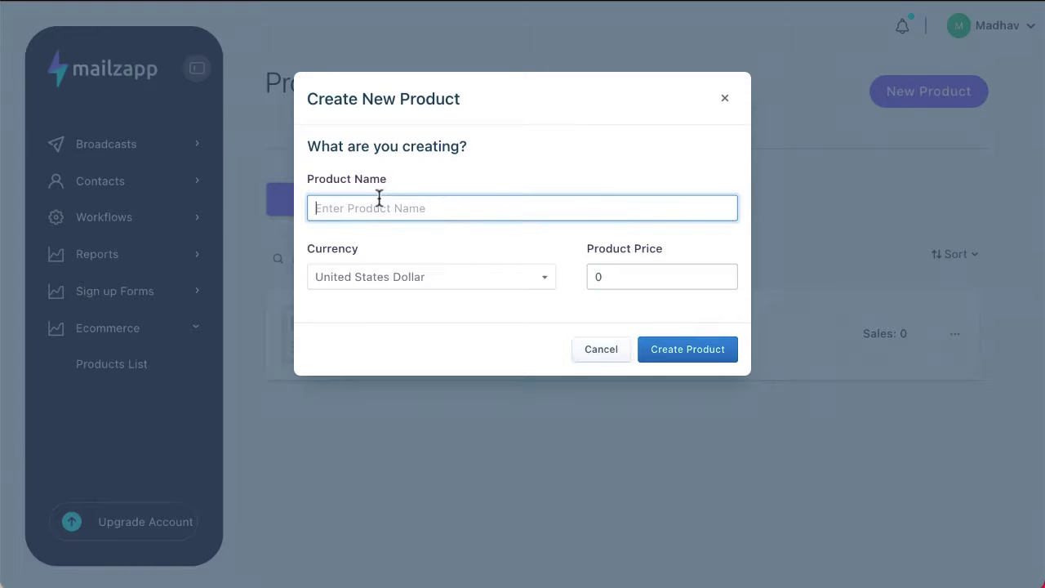
pyautogui.write('Demo Product')
pyautogui.click(618, 276)
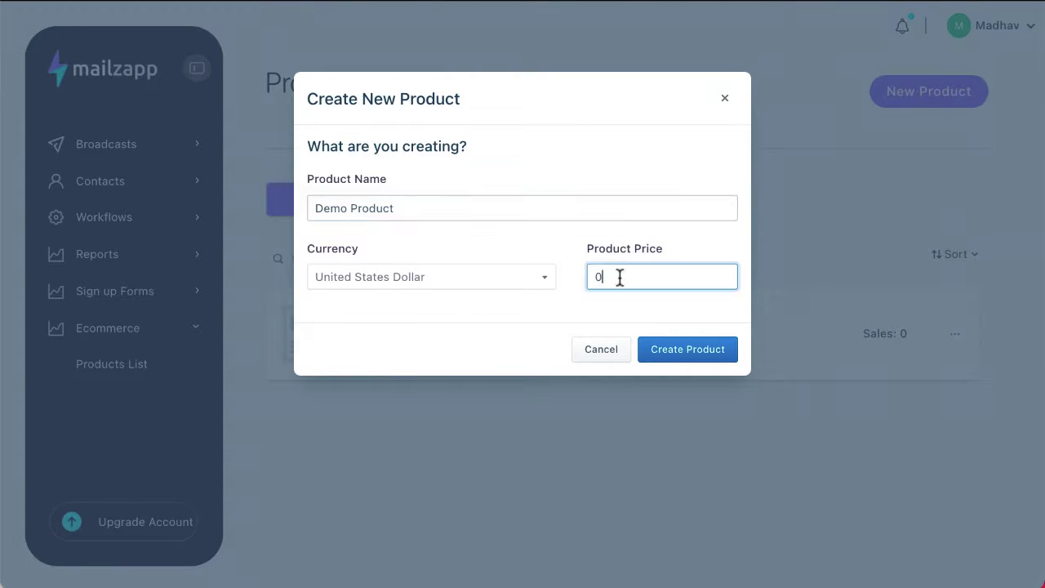
pyautogui.press('BackSpace')
pyautogui.write('27')
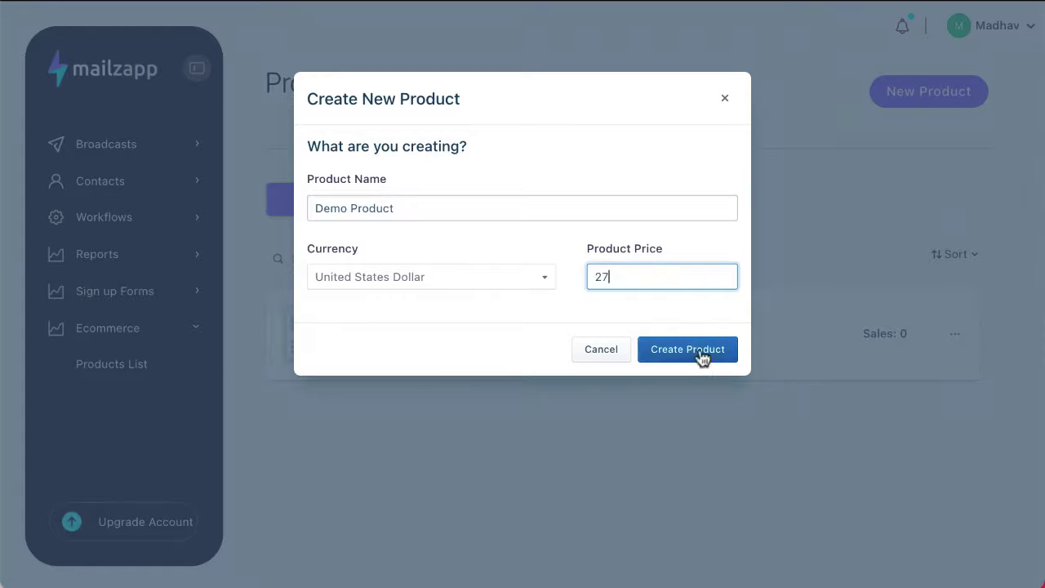
pyautogui.click(700, 351)
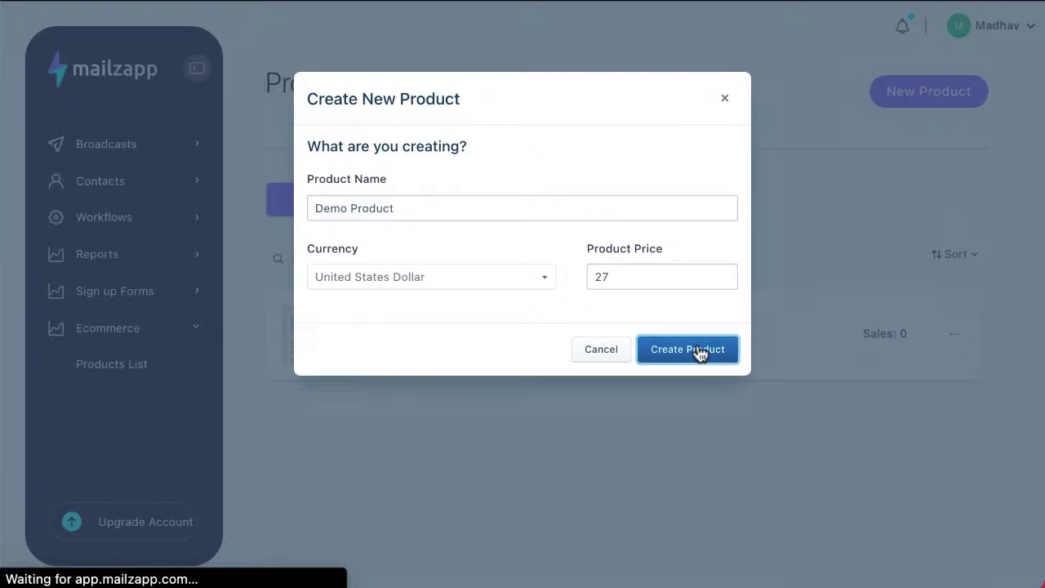
# - Enter 'This is a demo product' as the product description
pyautogui.scroll(-3, 262, 369)
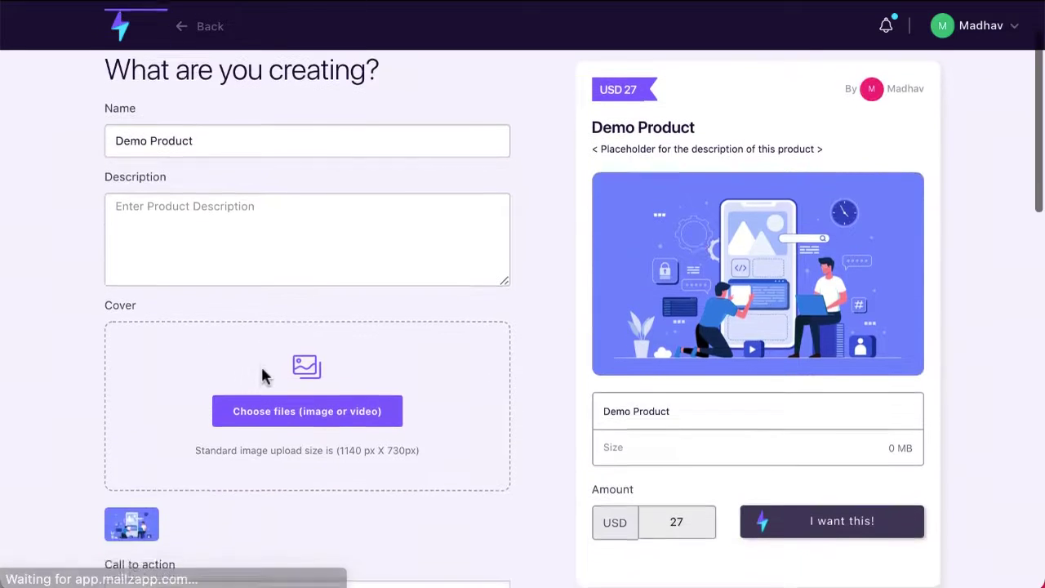
pyautogui.scroll(3, 261, 369)
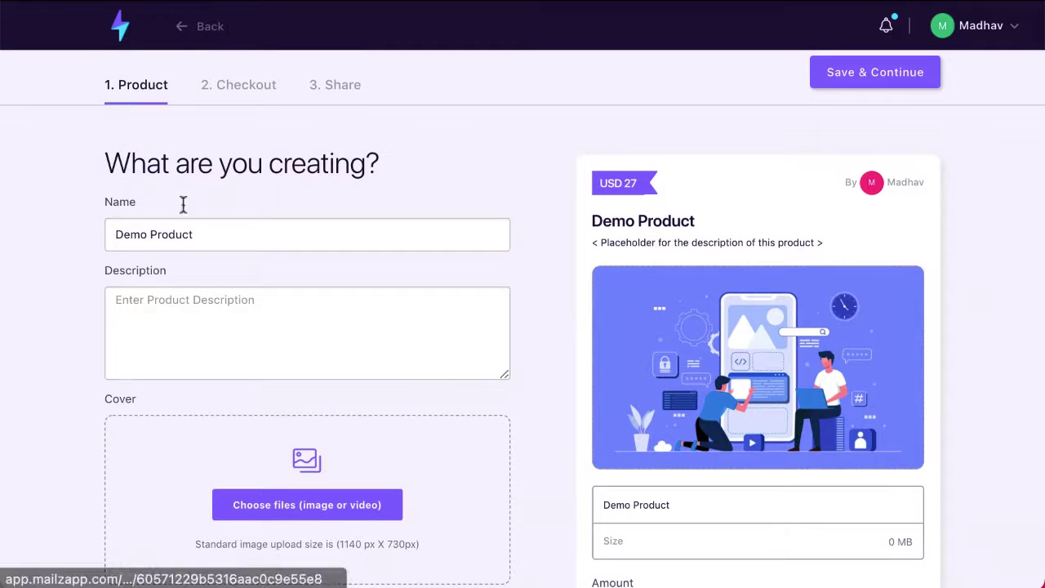
pyautogui.click(169, 328)
pyautogui.write('This is a dev')
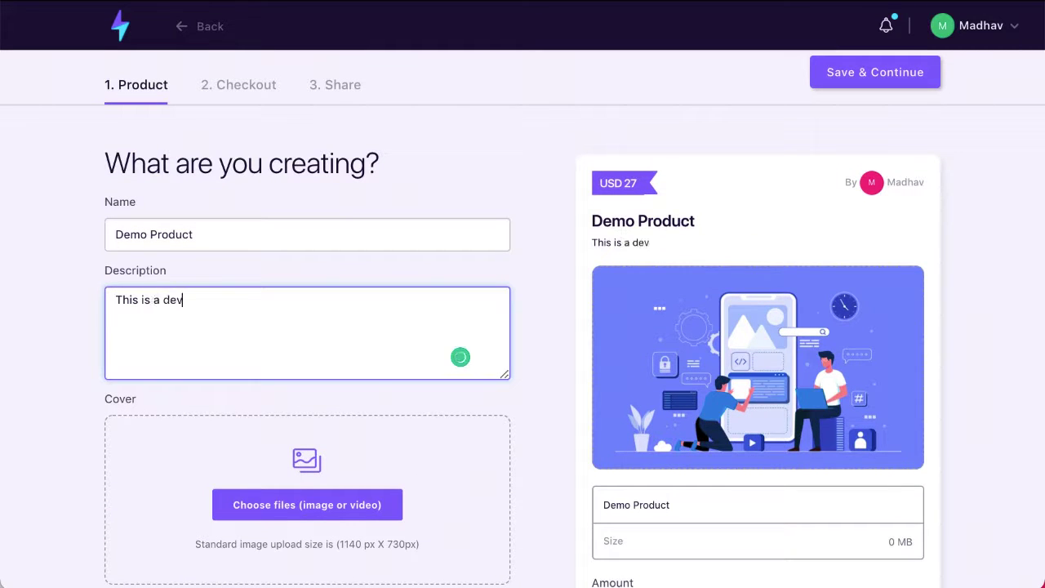
pyautogui.press('BackSpace')
pyautogui.write('mo product')
# - Keep the call to action as 'I want this!' and leave the Stripe account unselected
pyautogui.scroll(-2, 263, 531)
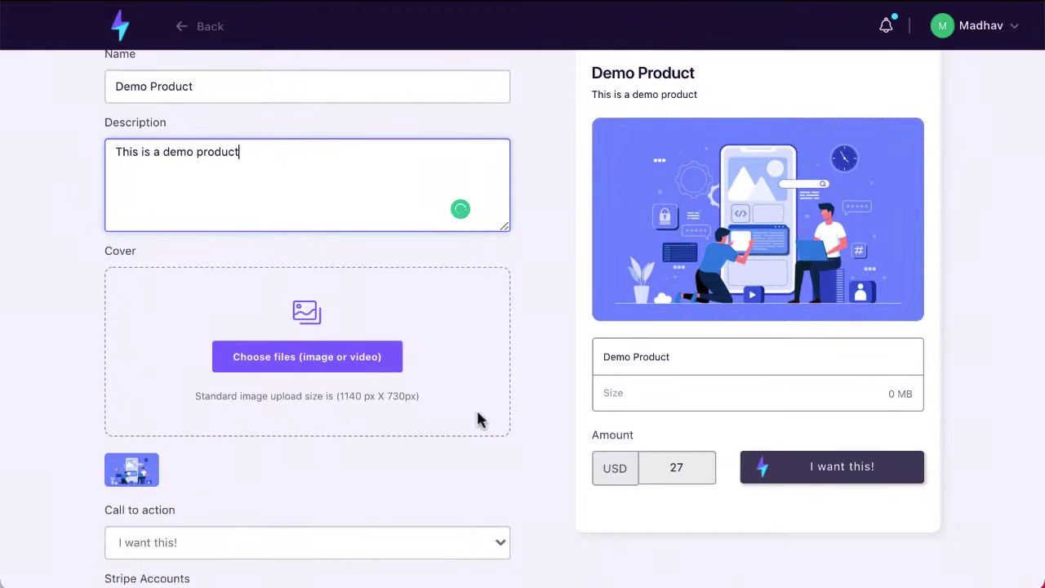
pyautogui.scroll(-1, 479, 412)
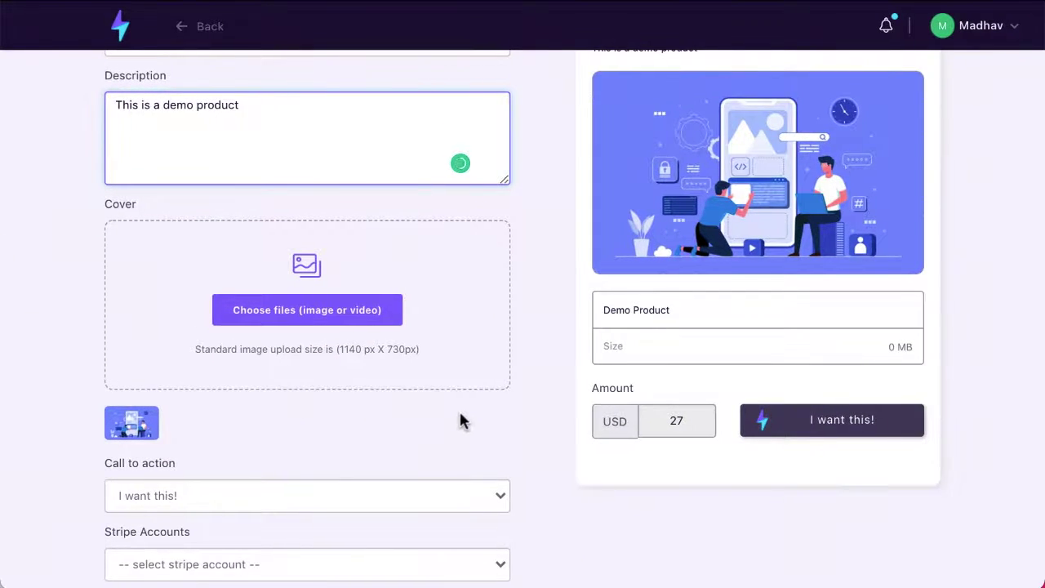
pyautogui.scroll(-2, 459, 420)
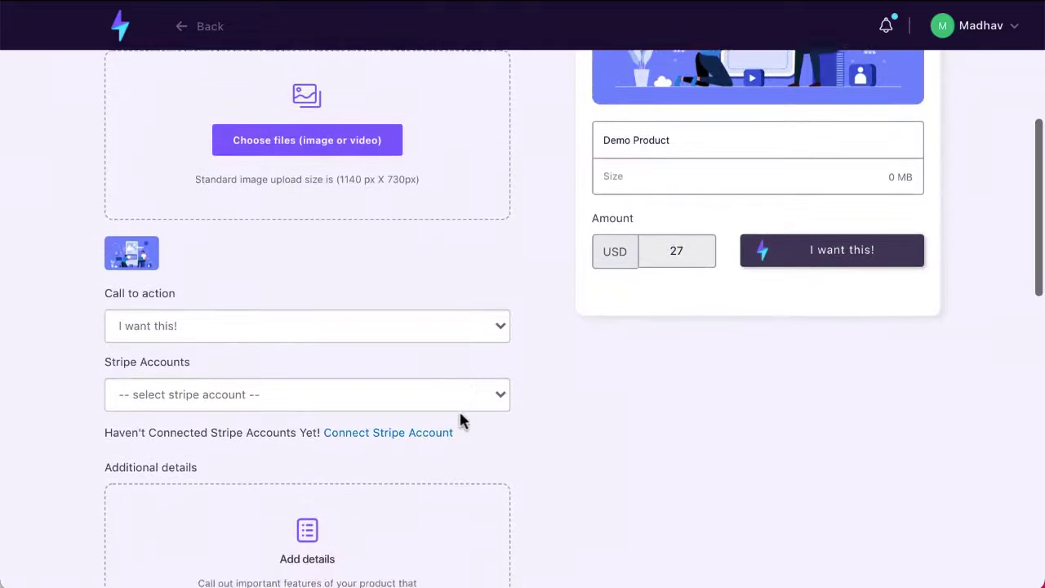
pyautogui.scroll(-1, 459, 420)
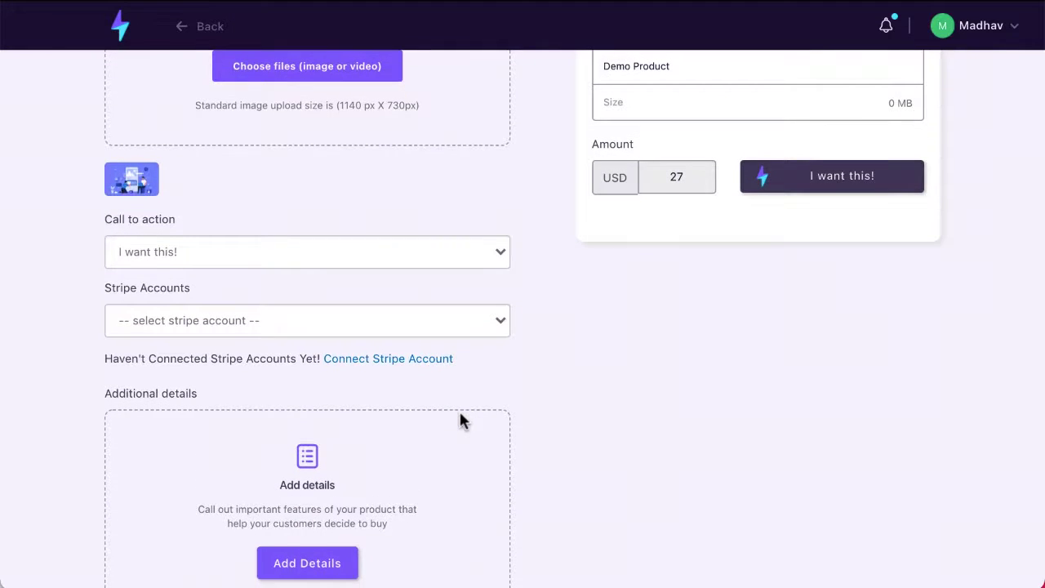
pyautogui.scroll(-1, 459, 418)
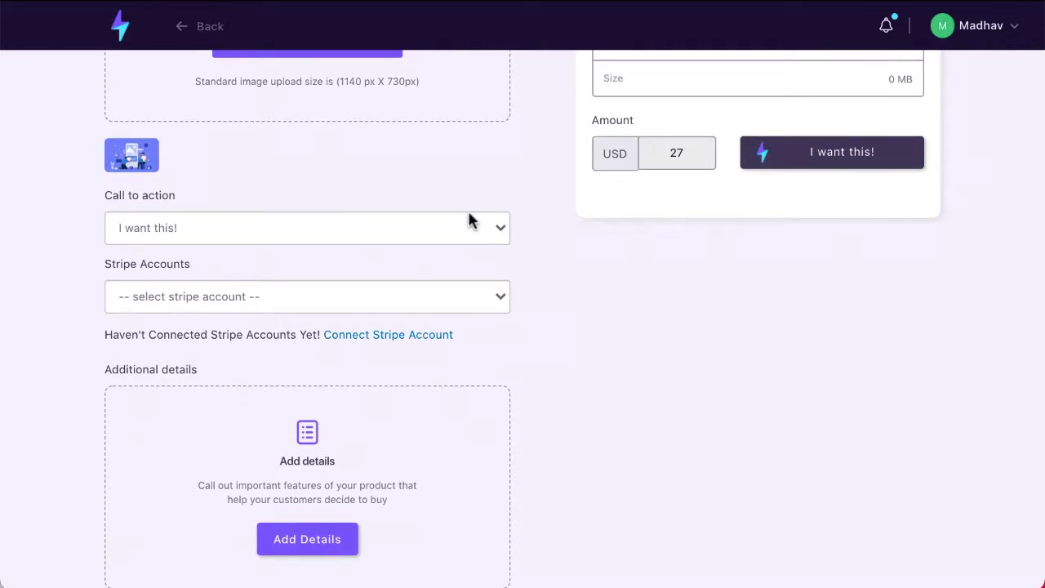
pyautogui.click(501, 235)
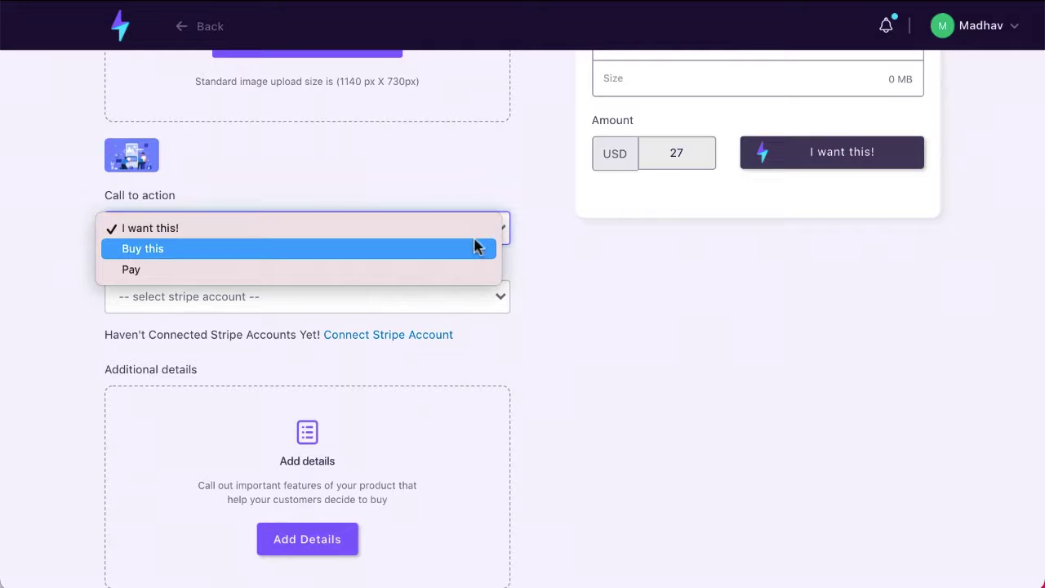
pyautogui.click(586, 208)
pyautogui.click(467, 304)
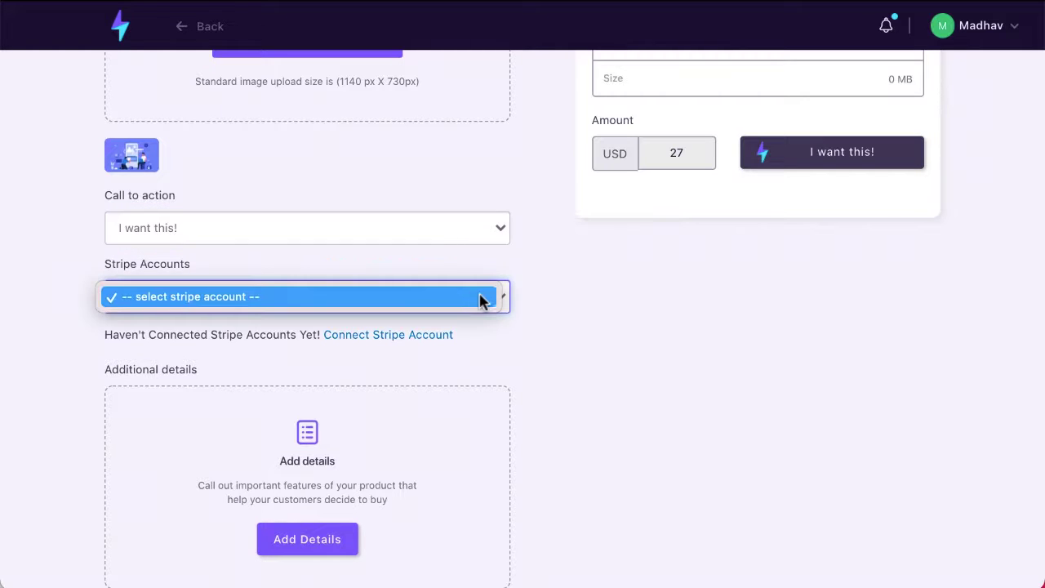
pyautogui.click(532, 308)
# - Cancel choosing a delivery file and move down to the Versions section
pyautogui.scroll(-2, 531, 307)
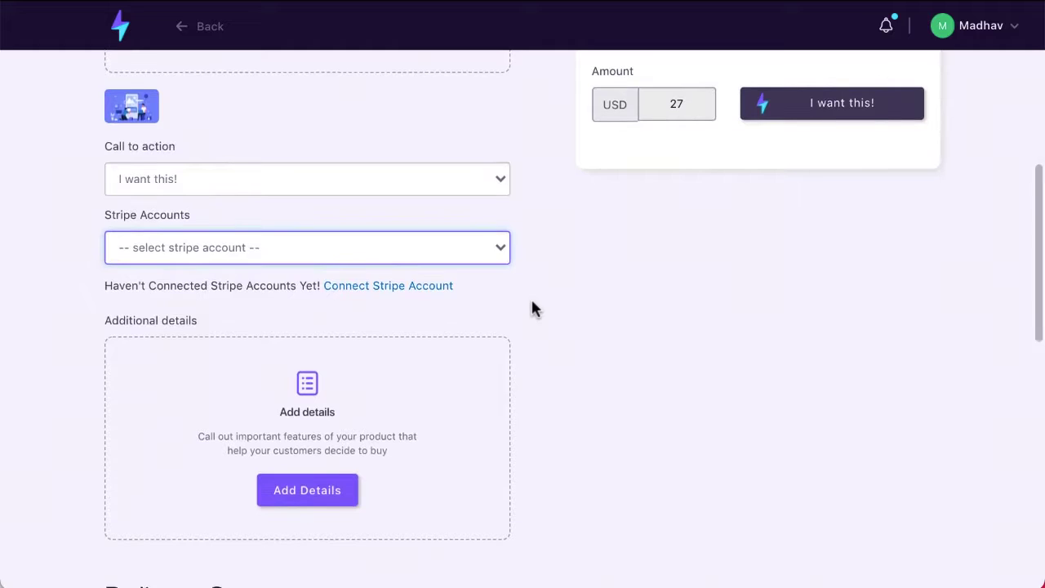
pyautogui.scroll(-4, 531, 307)
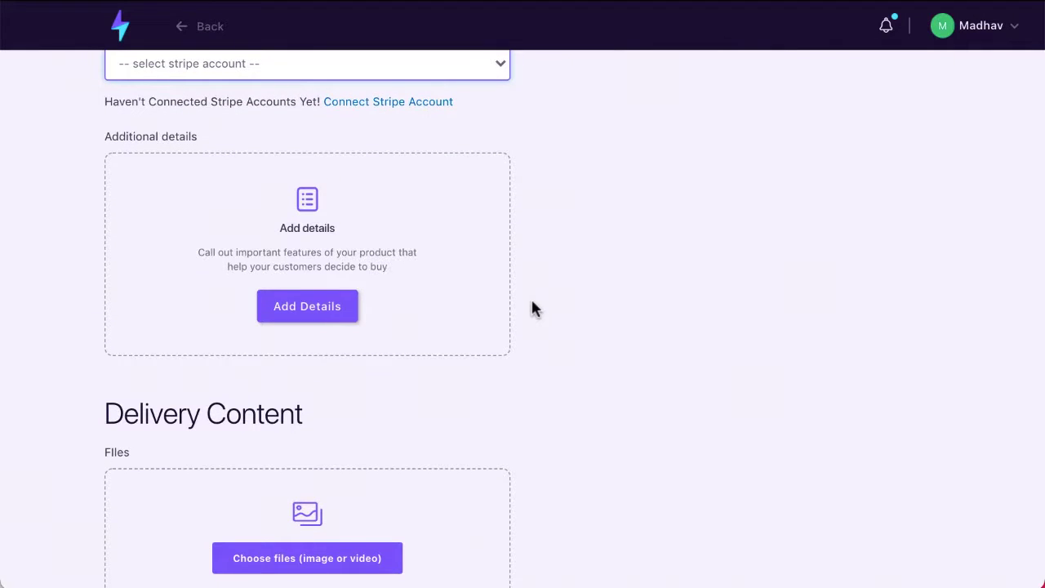
pyautogui.scroll(-2, 532, 307)
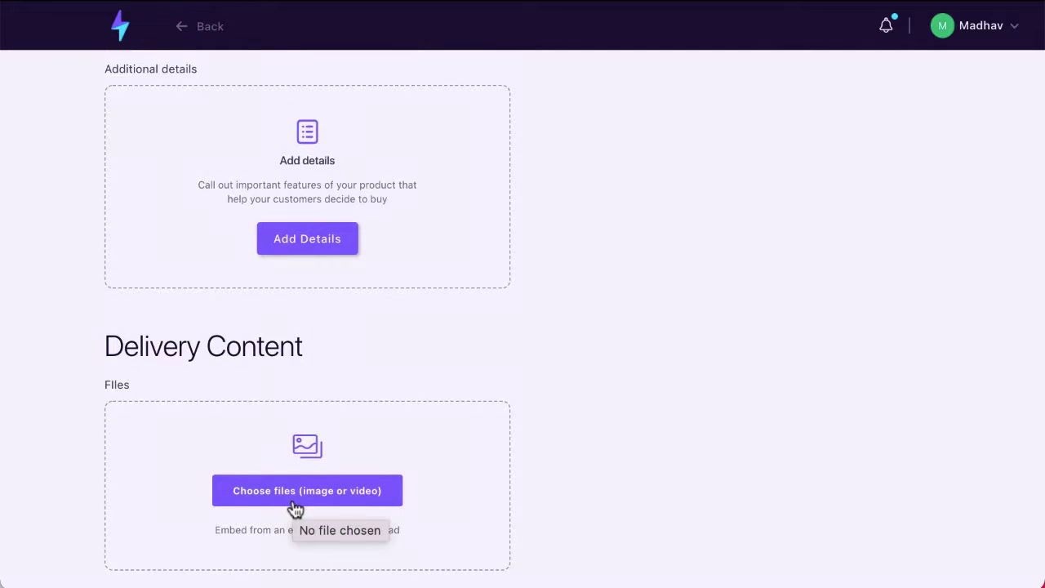
pyautogui.scroll(3, 294, 508)
pyautogui.scroll(-1, 295, 508)
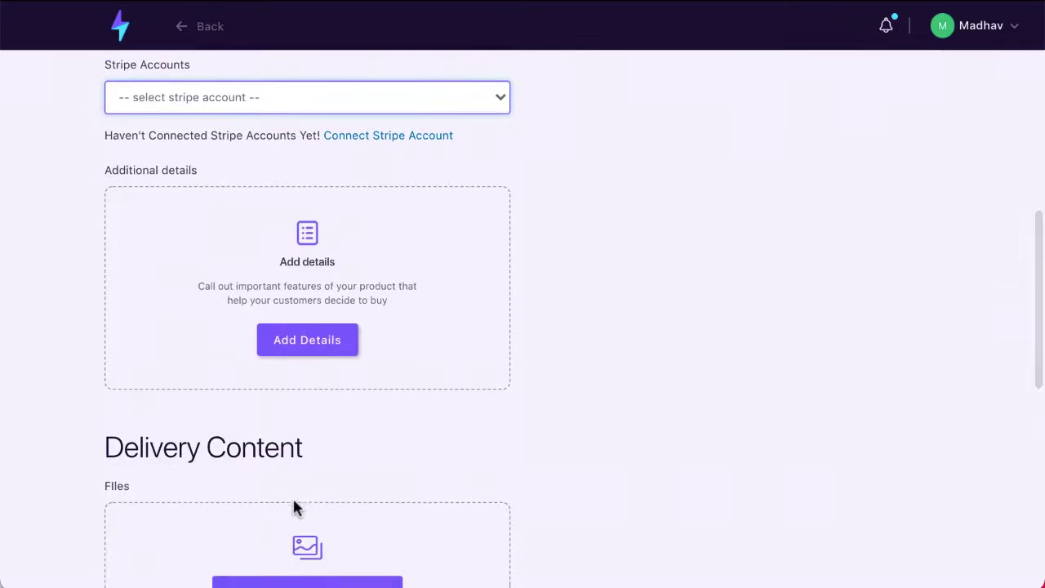
pyautogui.scroll(-2, 295, 508)
pyautogui.click(297, 494)
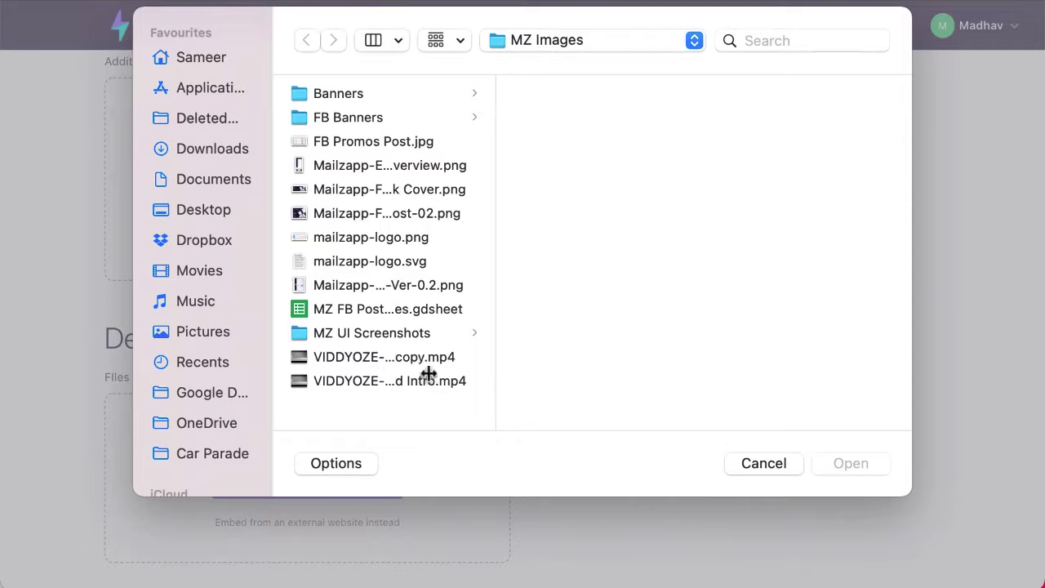
pyautogui.click(765, 463)
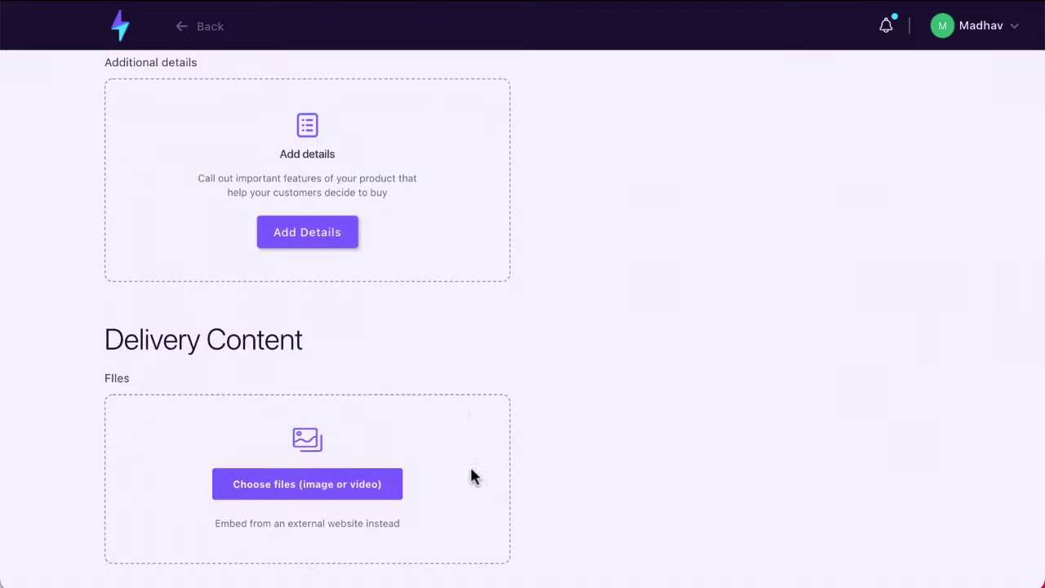
pyautogui.scroll(1, 461, 481)
pyautogui.scroll(5, 614, 402)
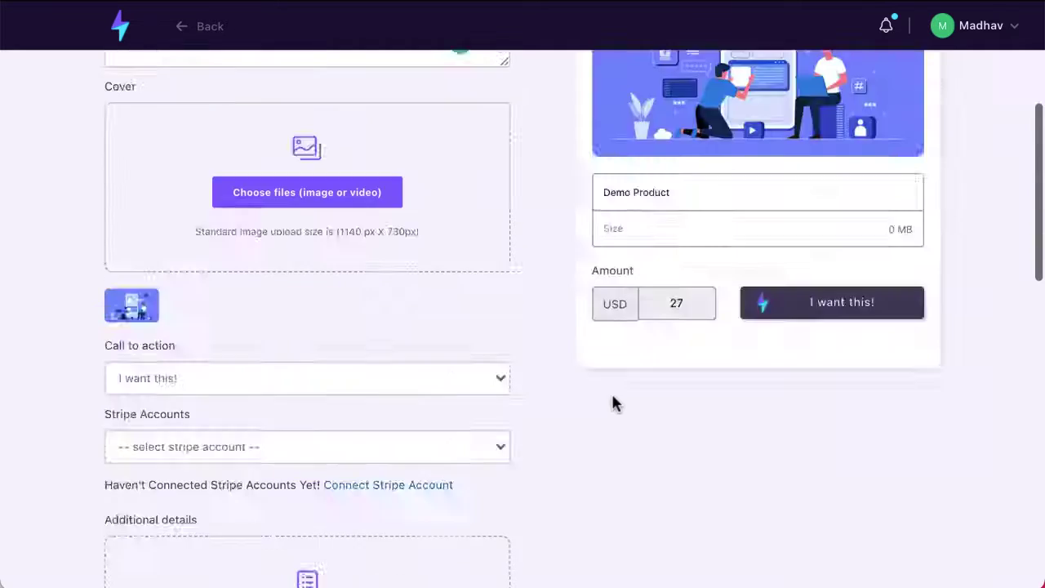
pyautogui.scroll(-10, 614, 402)
pyautogui.scroll(-3, 348, 268)
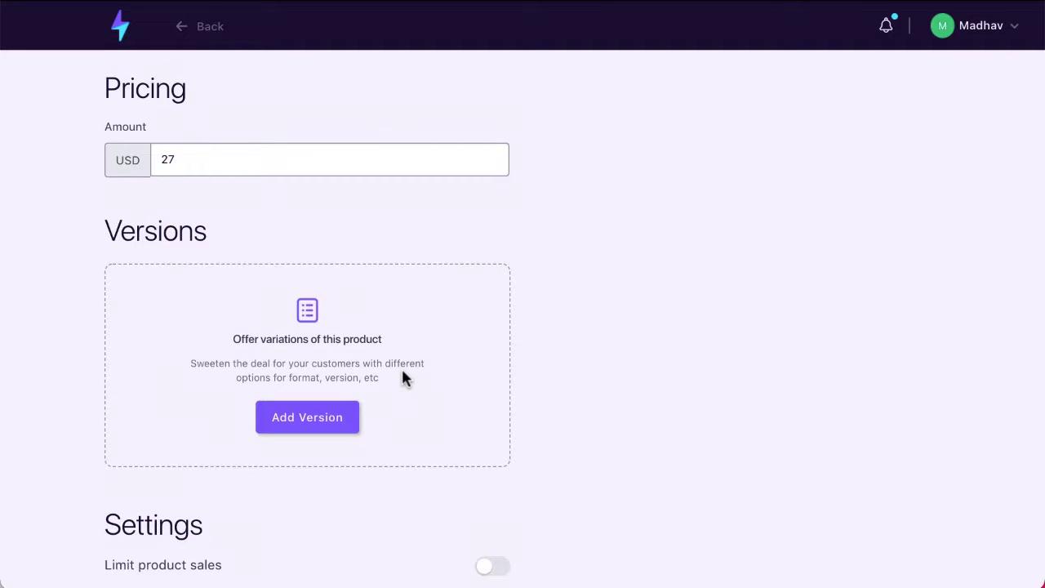
# - Add a product version adding 17 USD with a quantity of 100000
pyautogui.click(354, 417)
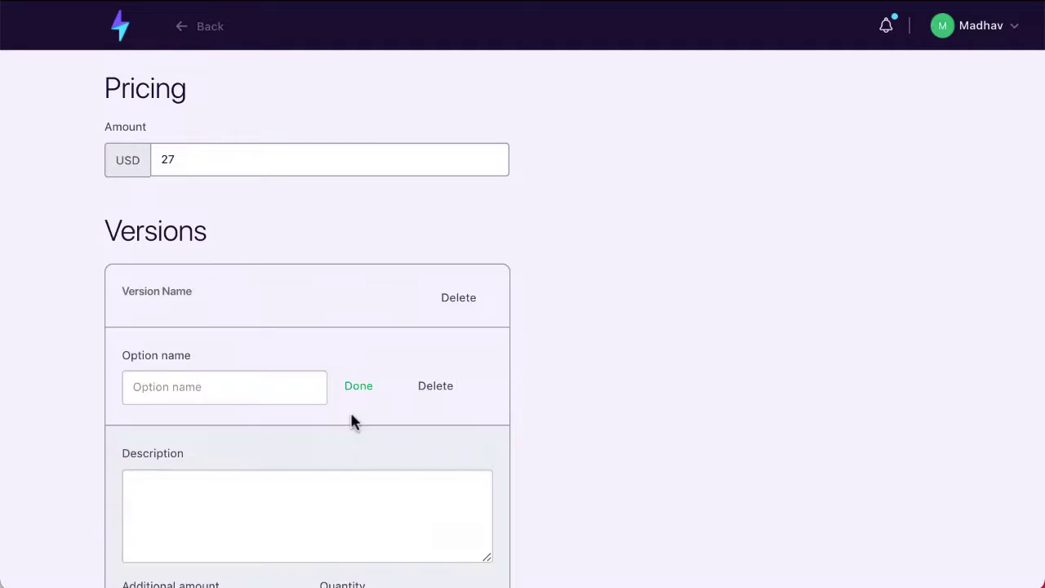
pyautogui.scroll(-3, 398, 490)
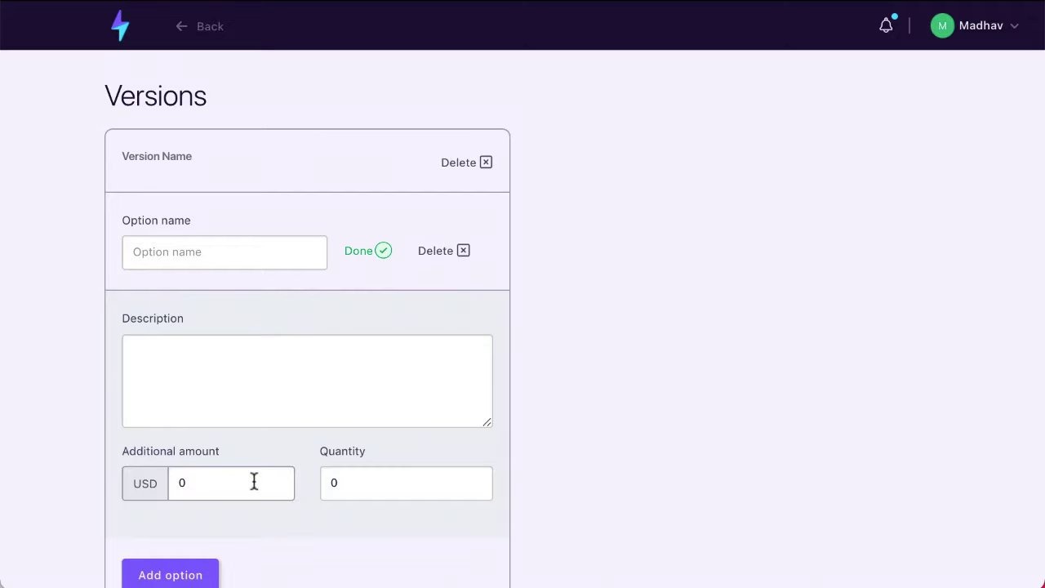
pyautogui.click(209, 488)
pyautogui.click(558, 425)
pyautogui.click(351, 488)
pyautogui.press('BackSpace')
pyautogui.write('100000')
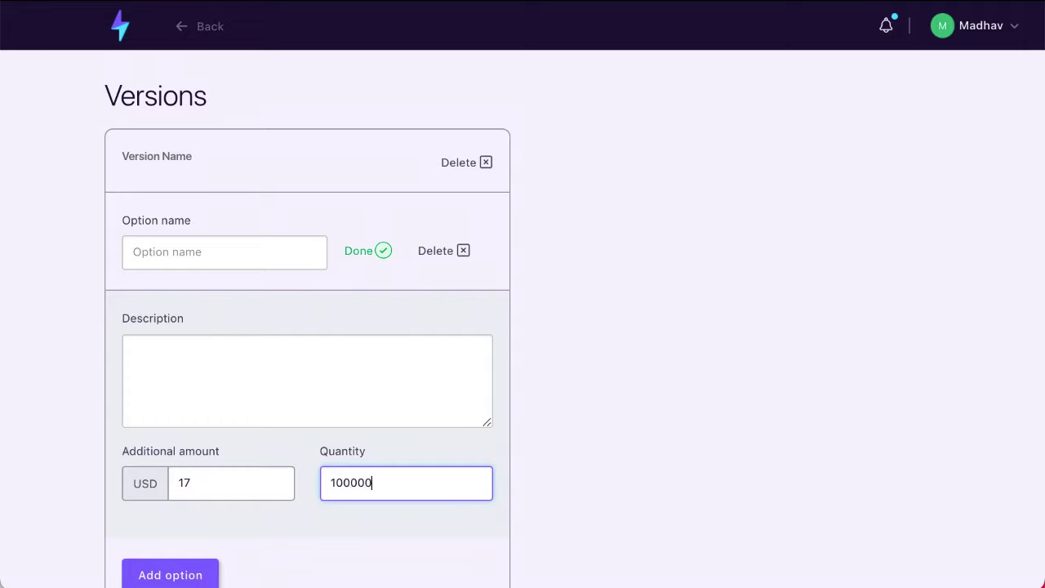
pyautogui.click(545, 474)
# - Limit product sales to a maximum of 1000 purchases
pyautogui.scroll(-2, 482, 487)
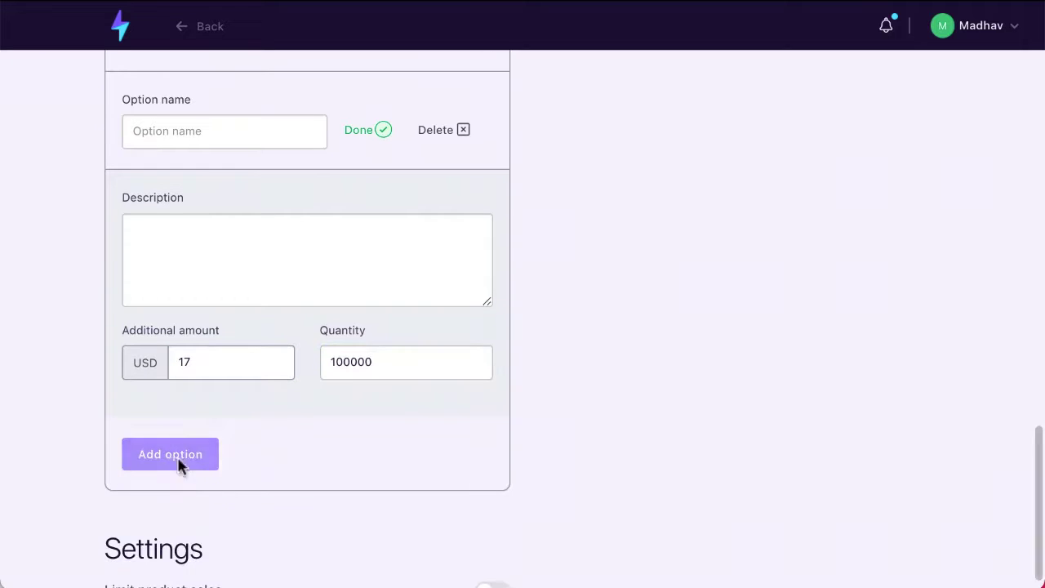
pyautogui.scroll(-1, 700, 259)
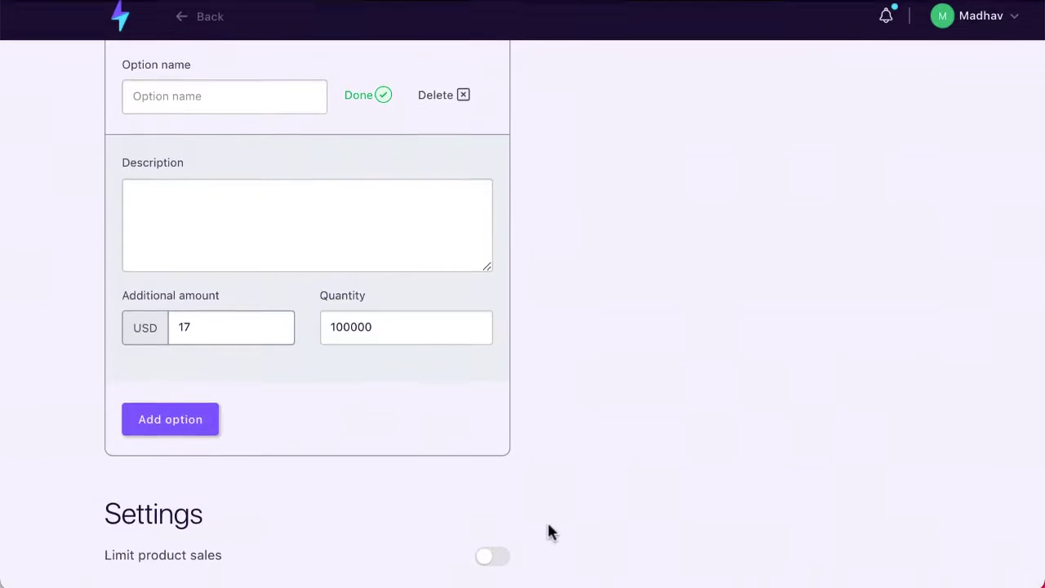
pyautogui.click(490, 566)
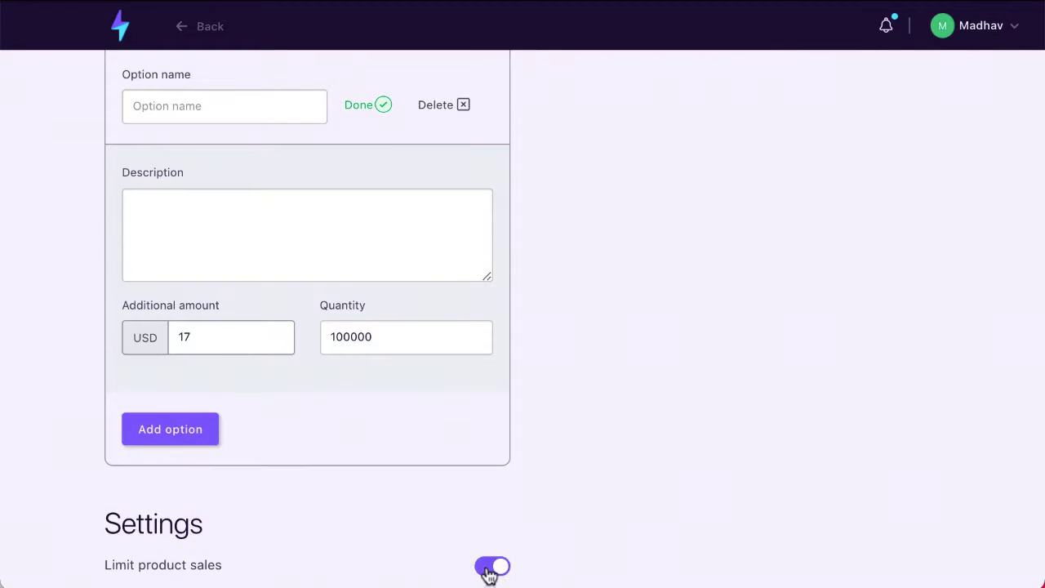
pyautogui.scroll(3, 405, 449)
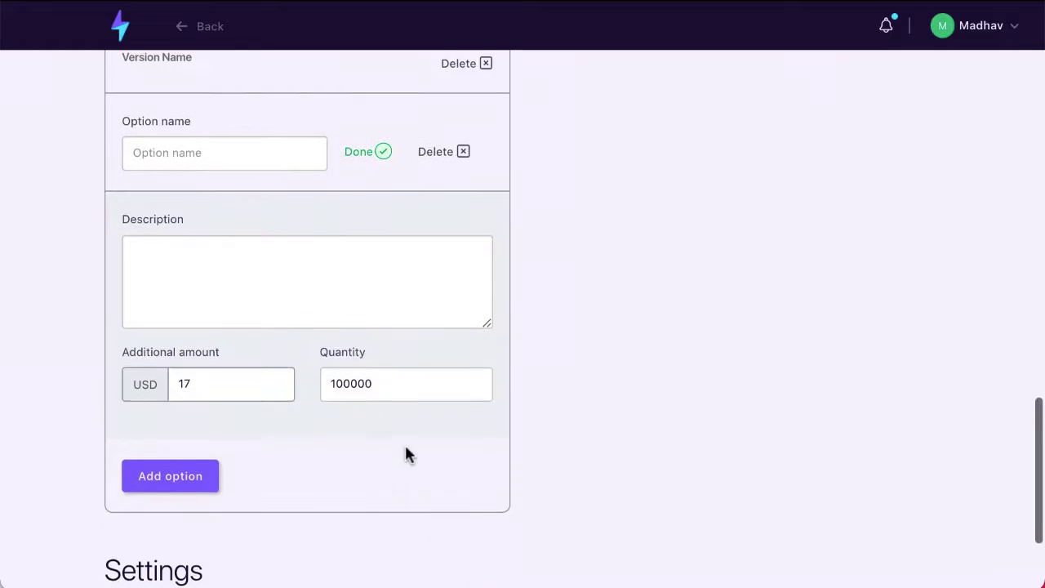
pyautogui.scroll(-5, 406, 448)
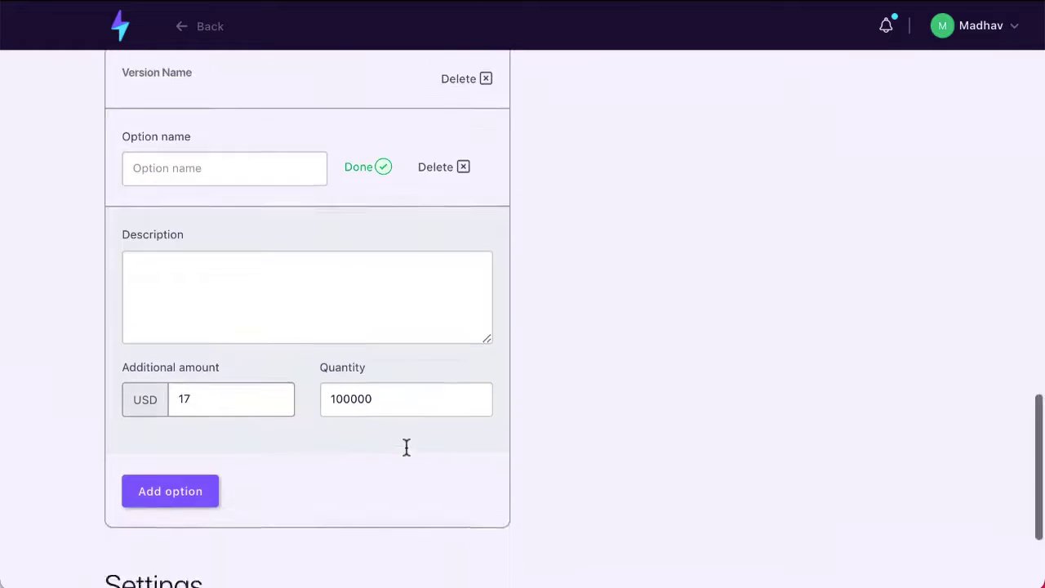
pyautogui.click(262, 531)
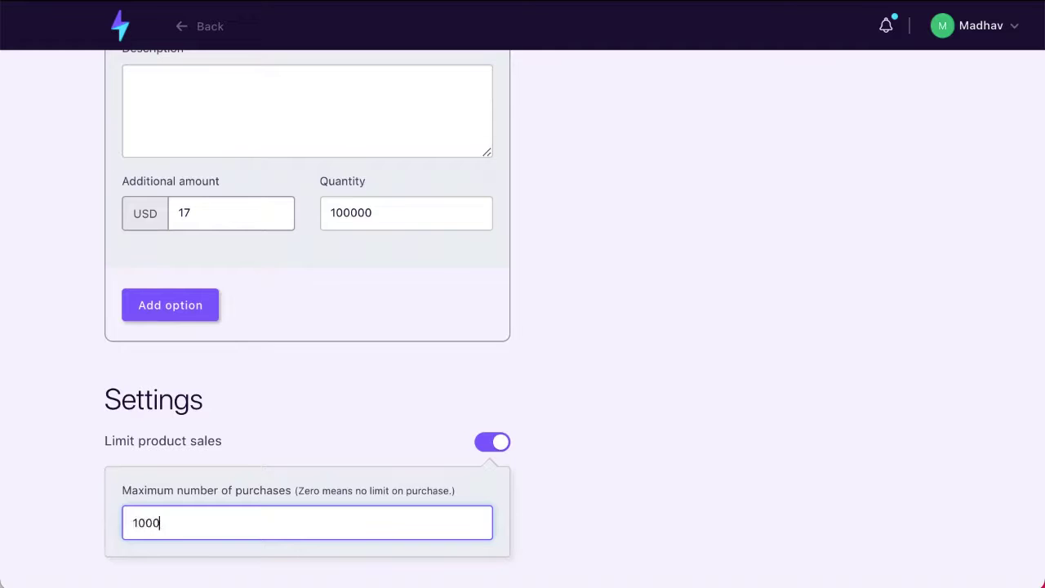
pyautogui.click(400, 441)
pyautogui.scroll(20, 400, 441)
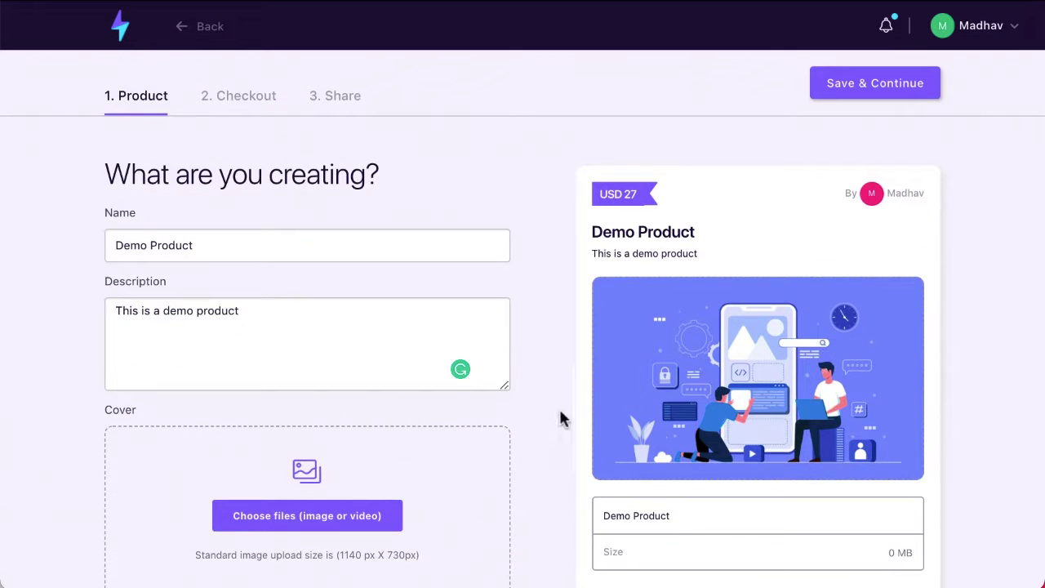
pyautogui.scroll(-3, 564, 418)
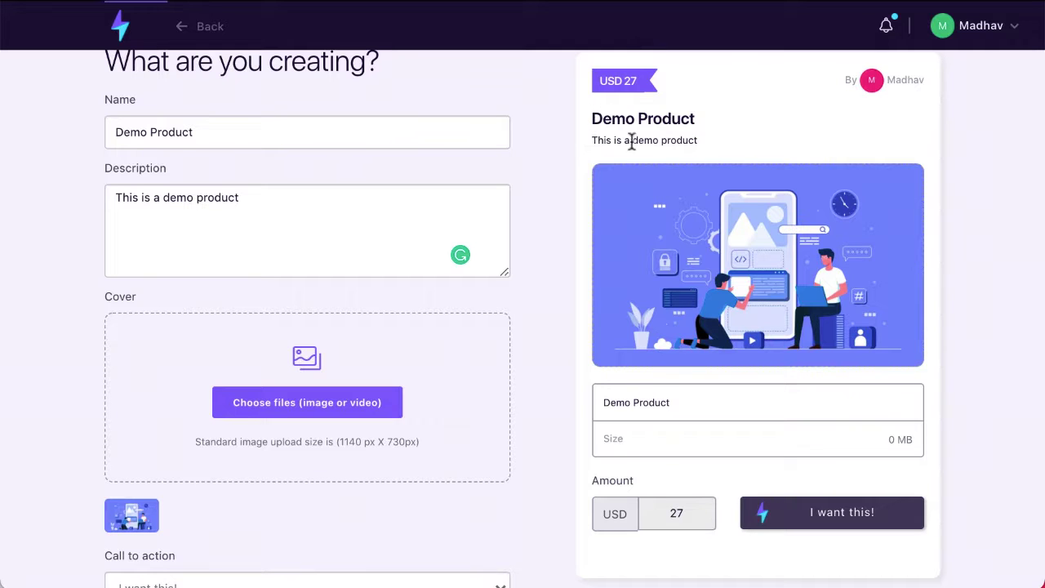
pyautogui.moveTo(591, 140); pyautogui.dragTo(711, 145)
pyautogui.click(710, 181)
pyautogui.scroll(1, 712, 183)
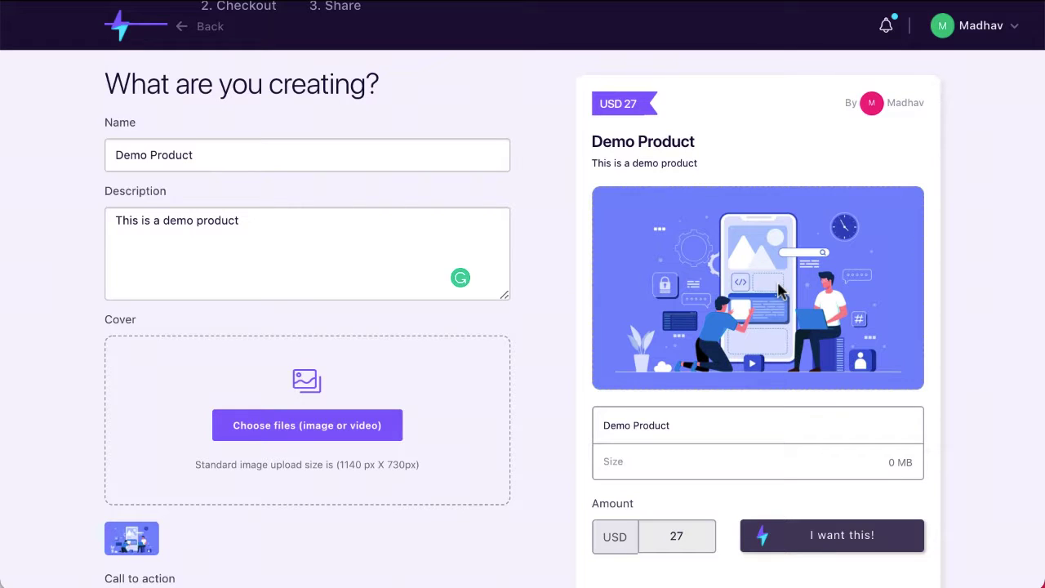
pyautogui.scroll(-2, 779, 290)
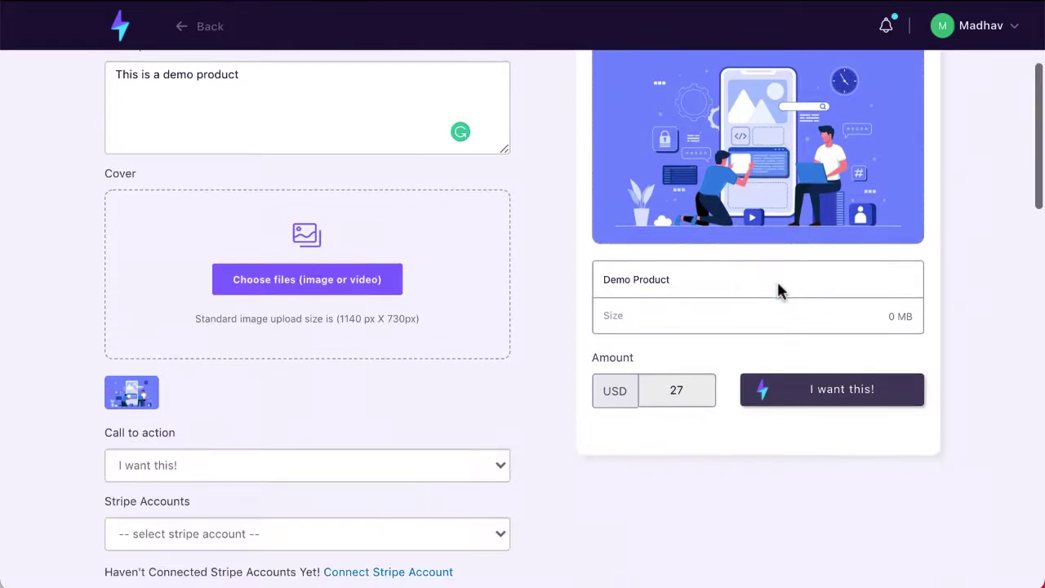
pyautogui.scroll(1, 779, 560)
pyautogui.scroll(2, 780, 560)
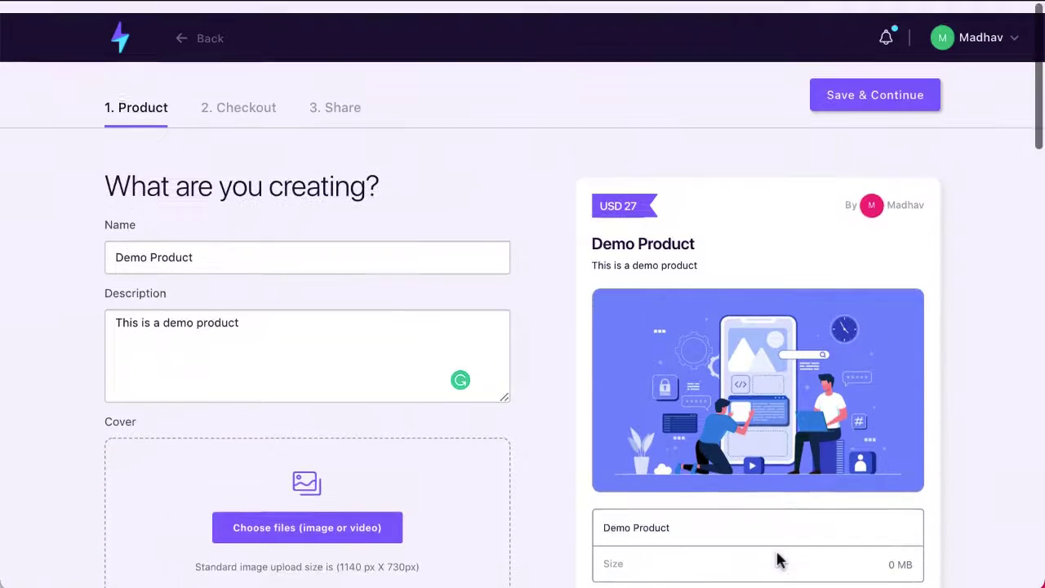
# - On the Checkout tab, add a discount code field giving 50% off, then save and dismiss the Stripe warning
pyautogui.click(248, 106)
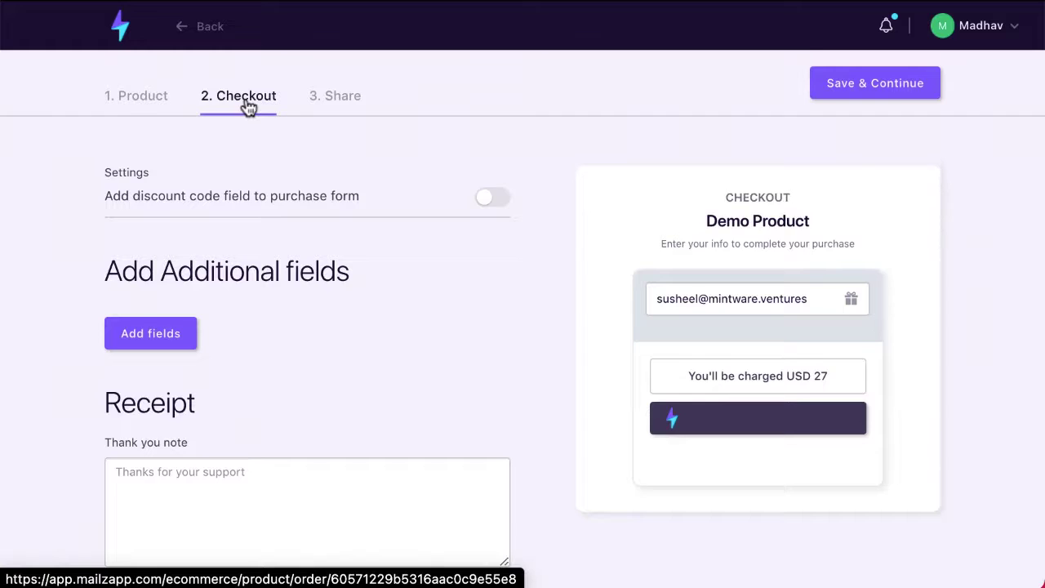
pyautogui.scroll(-1, 249, 106)
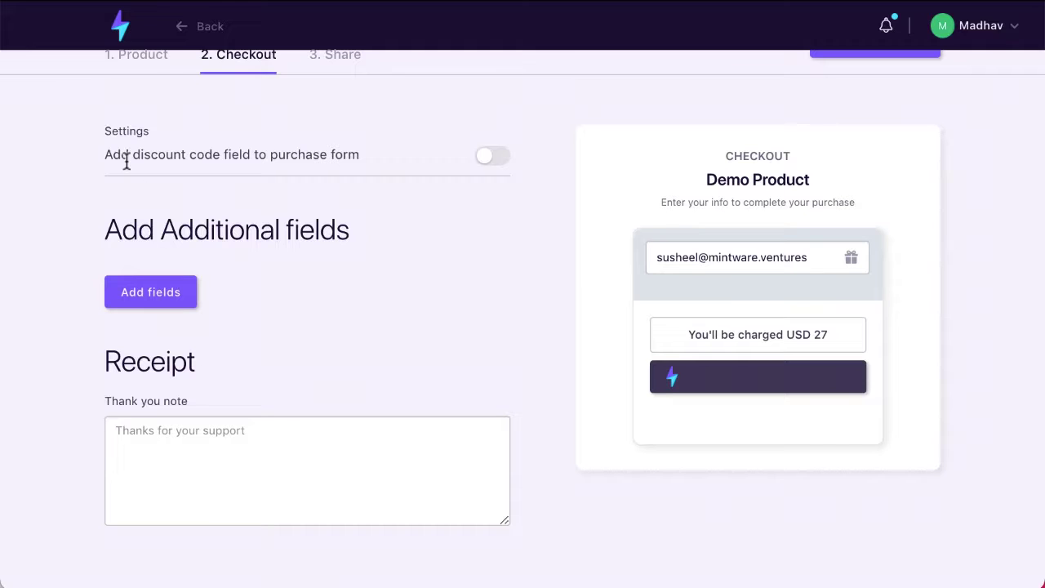
pyautogui.click(487, 160)
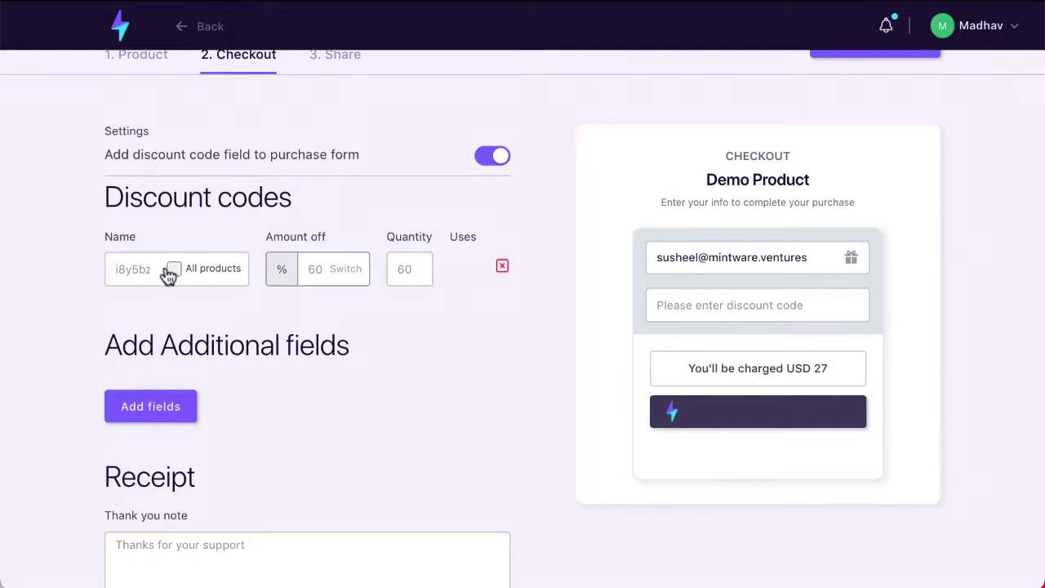
pyautogui.click(325, 271)
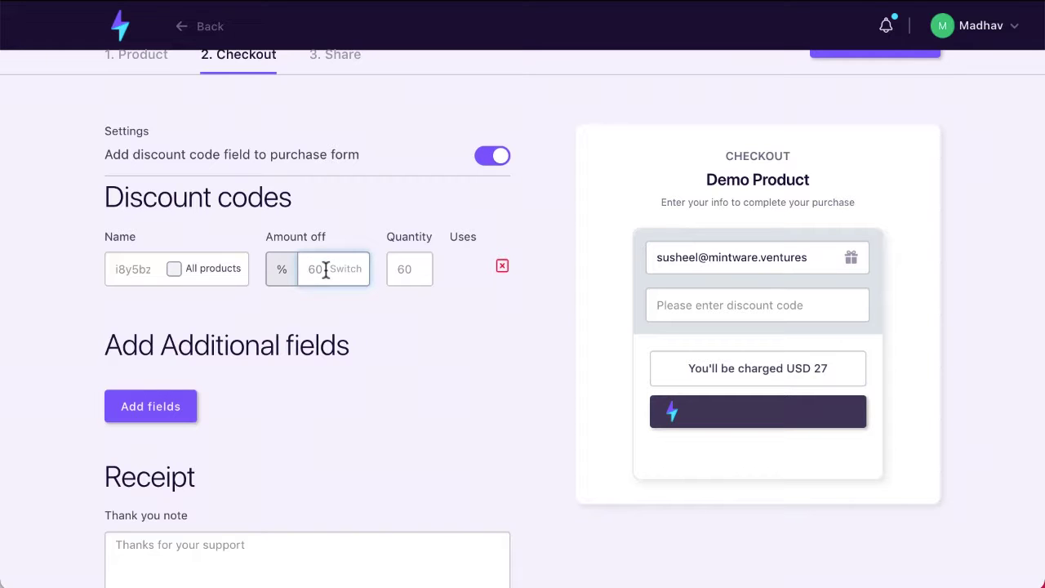
pyautogui.click(72, 376)
pyautogui.scroll(-3, 72, 376)
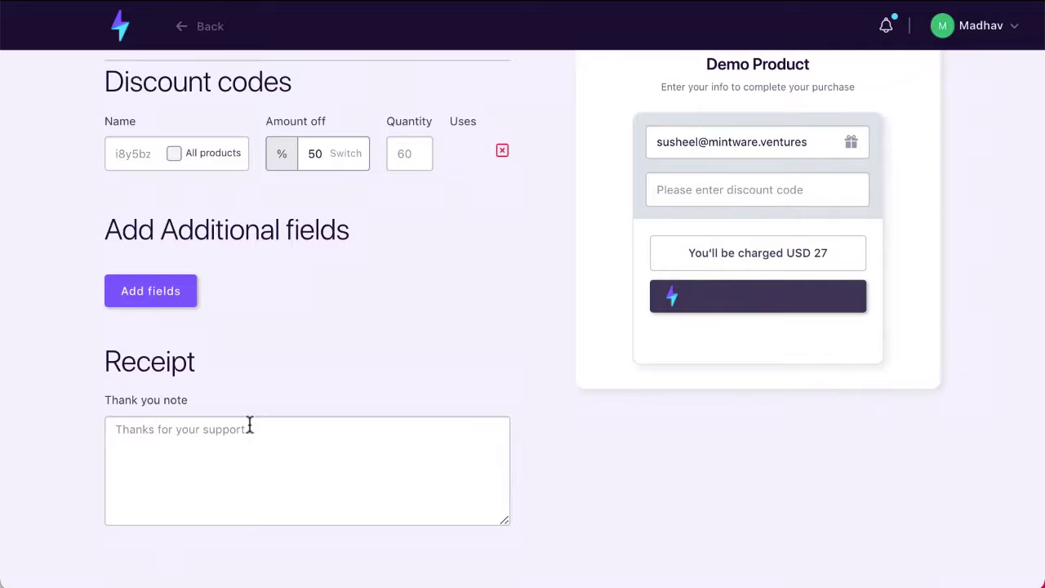
pyautogui.scroll(3, 364, 492)
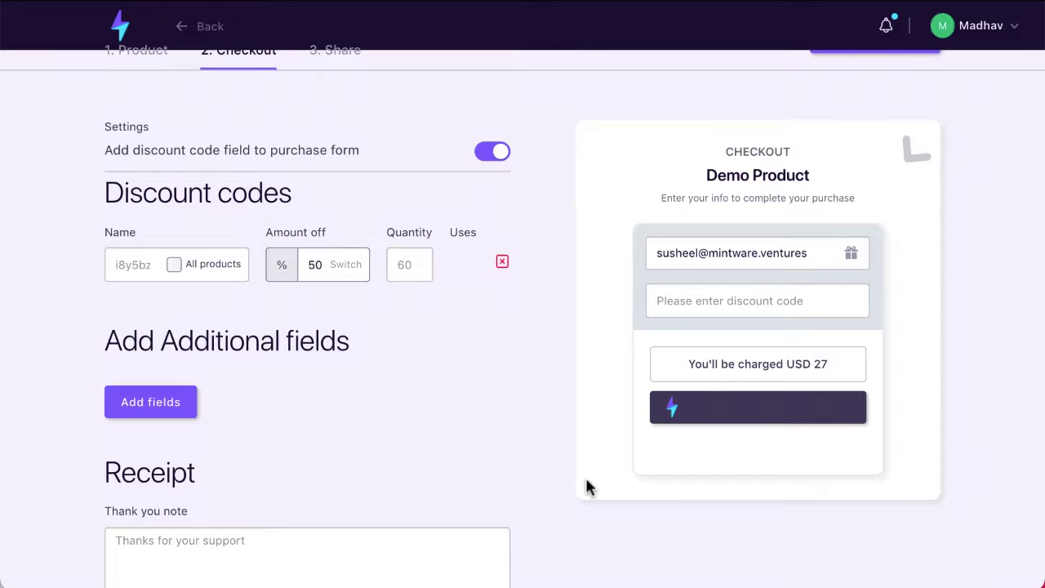
pyautogui.scroll(1, 252, 217)
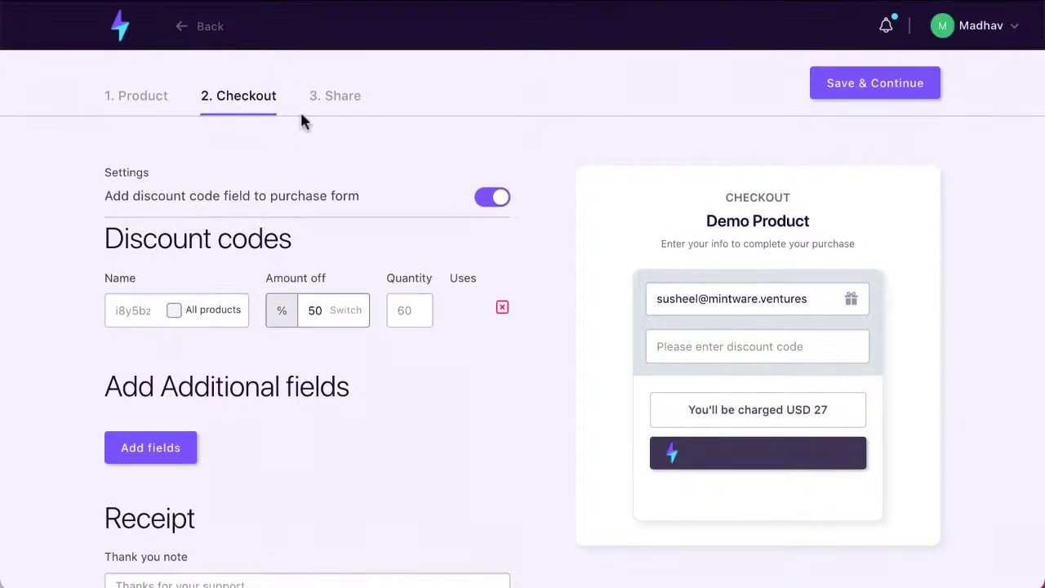
pyautogui.click(911, 97)
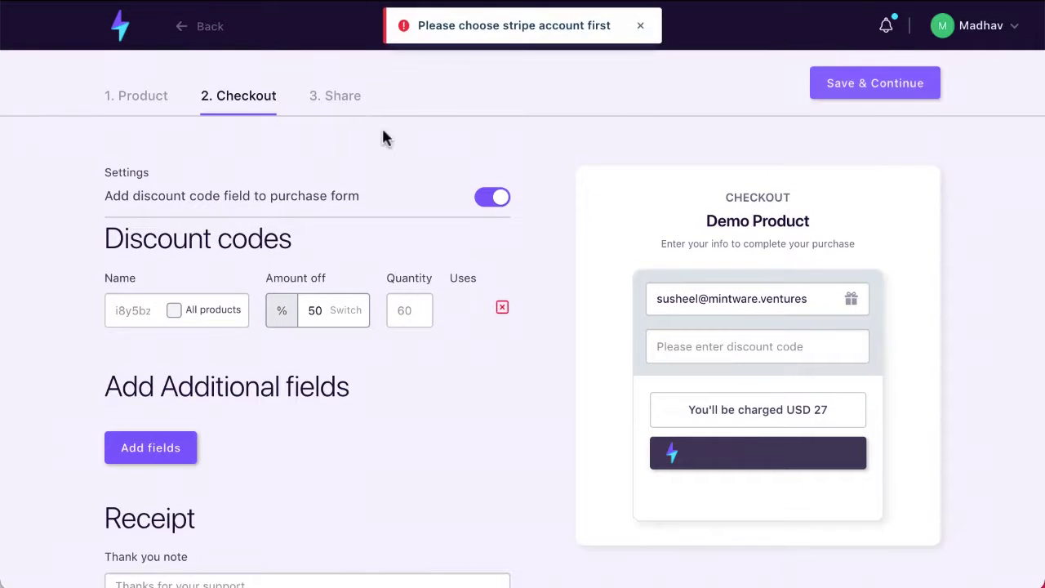
pyautogui.click(640, 25)
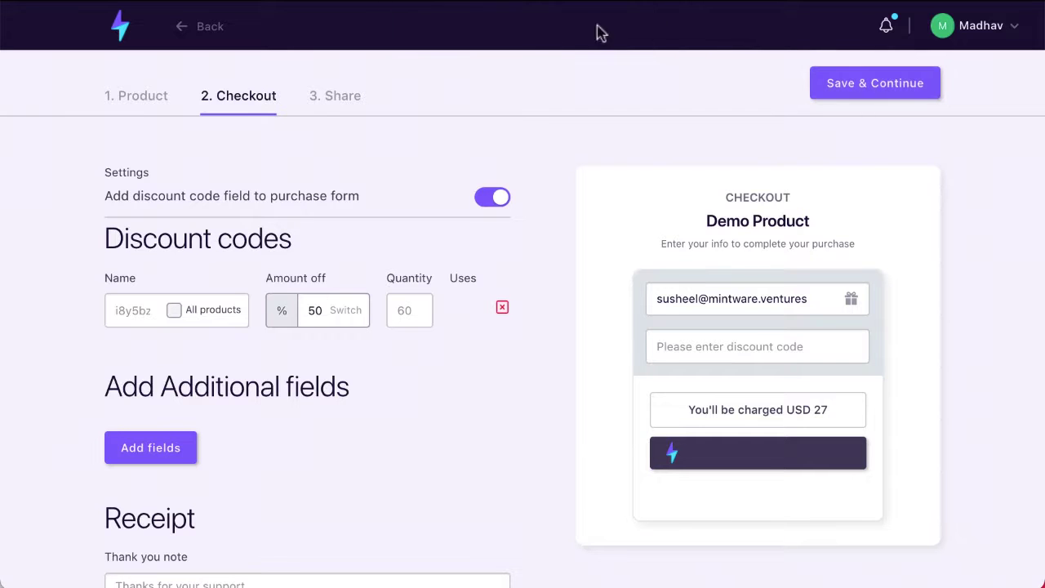
# - Review the Demo Product's Share step with its Copy Url and website embed code
pyautogui.click(338, 98)
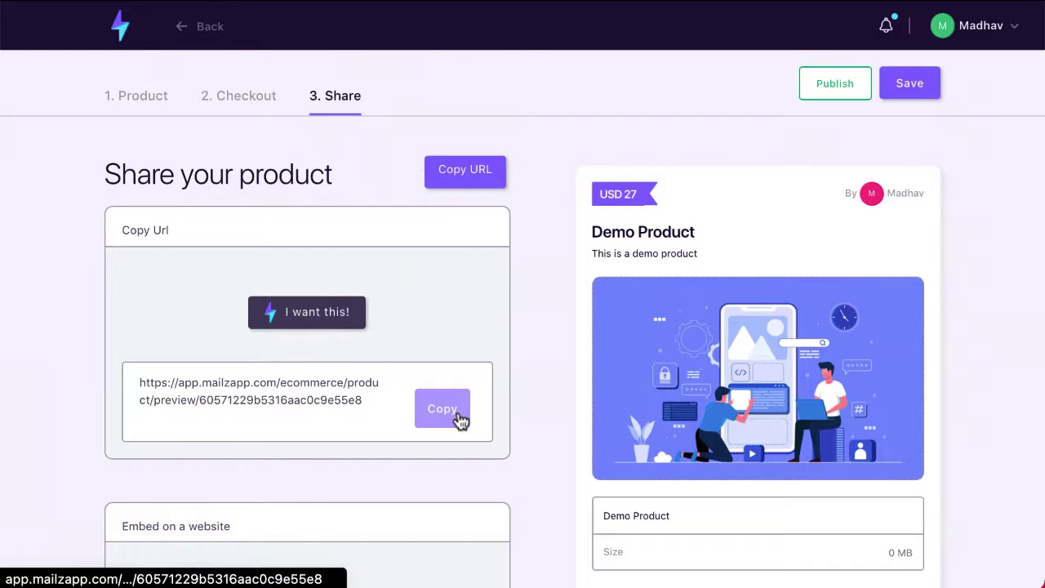
pyautogui.scroll(-1, 292, 445)
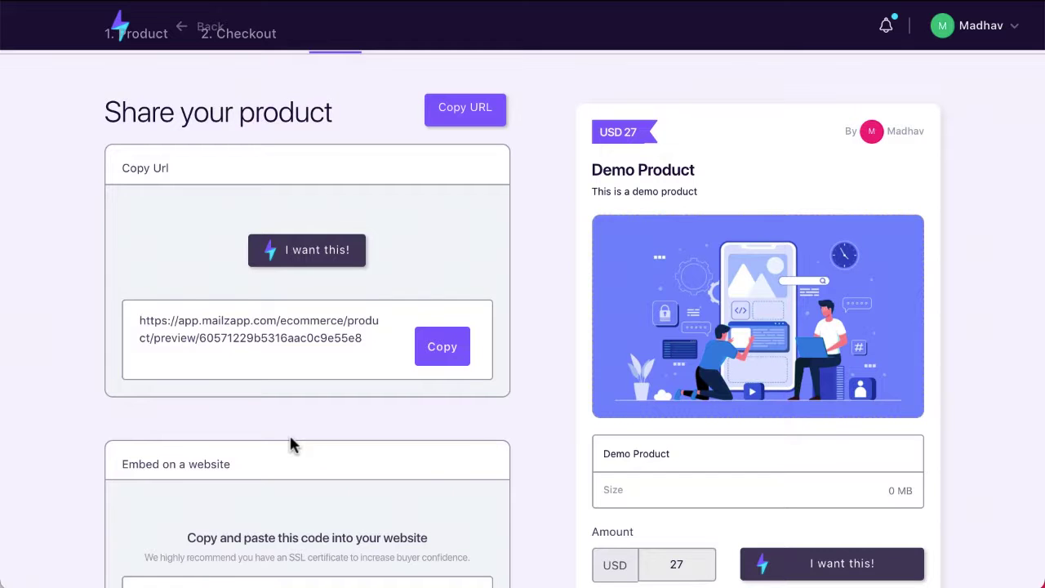
pyautogui.scroll(-3, 293, 445)
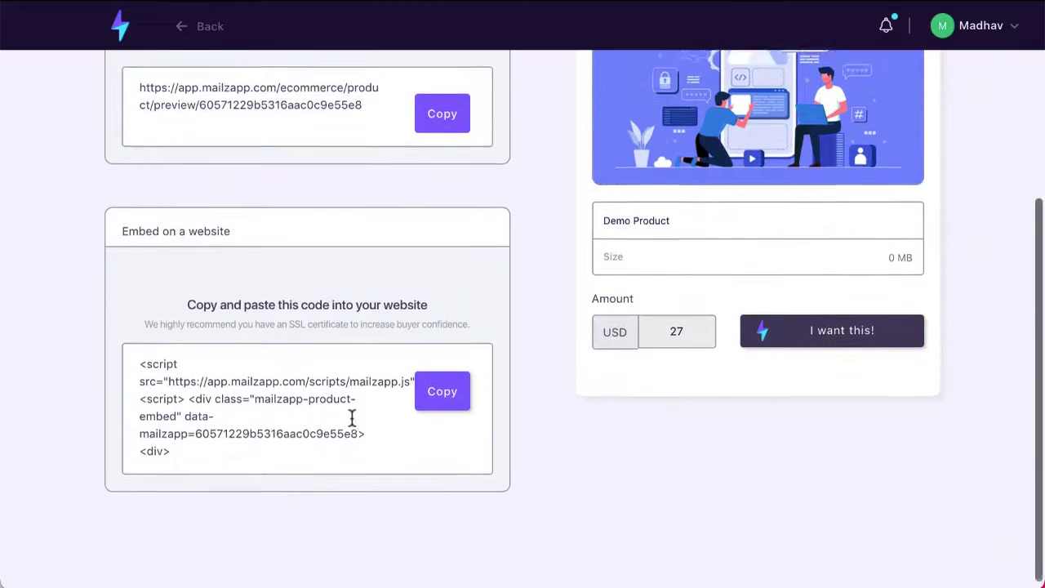
pyautogui.scroll(4, 352, 418)
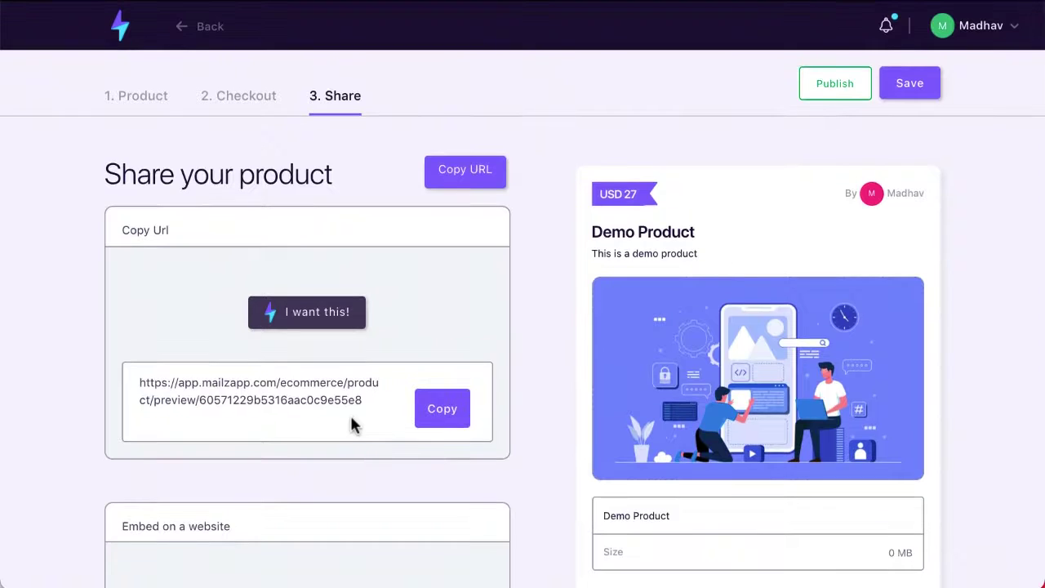
pyautogui.scroll(-1, 352, 424)
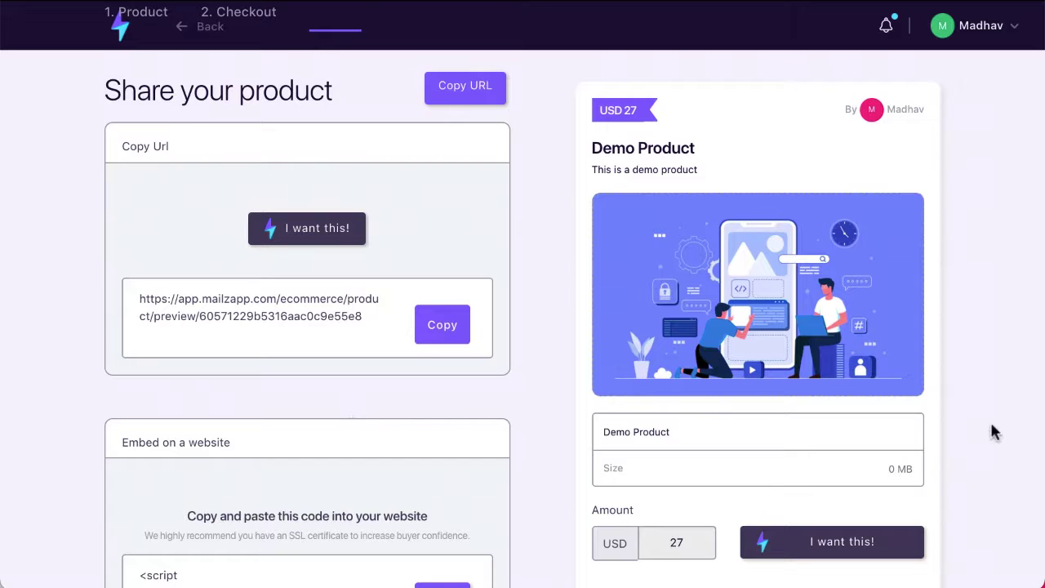
pyautogui.scroll(1, 707, 226)
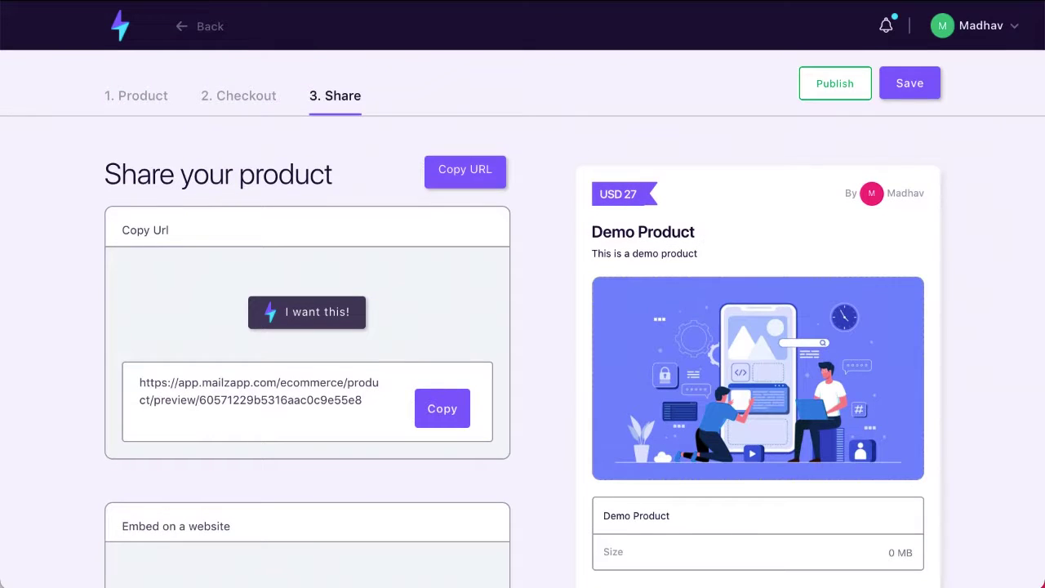
# - Publish Demo Product and return to the Products List to confirm it is Active
pyautogui.click(849, 95)
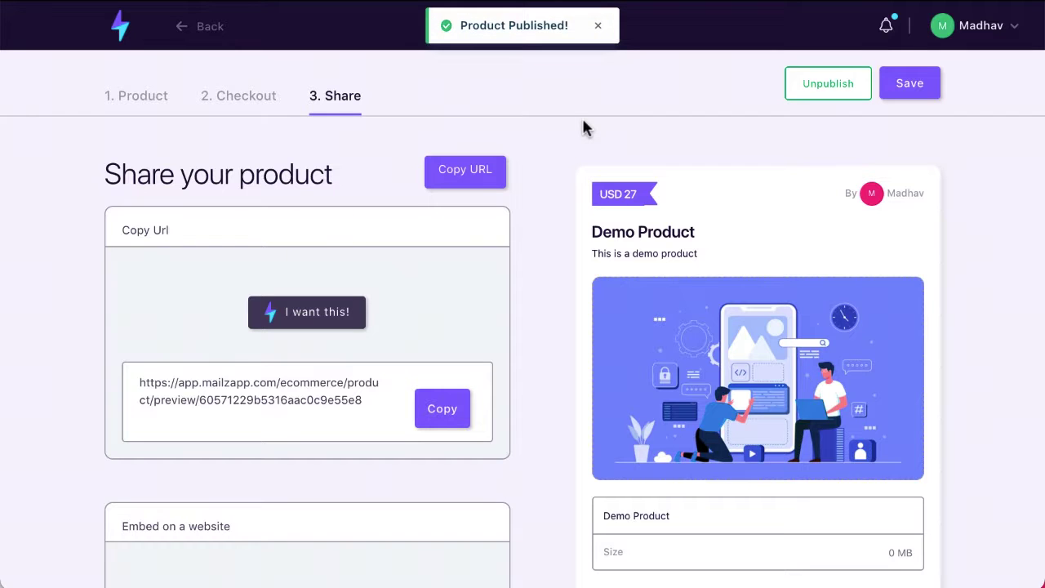
pyautogui.click(190, 37)
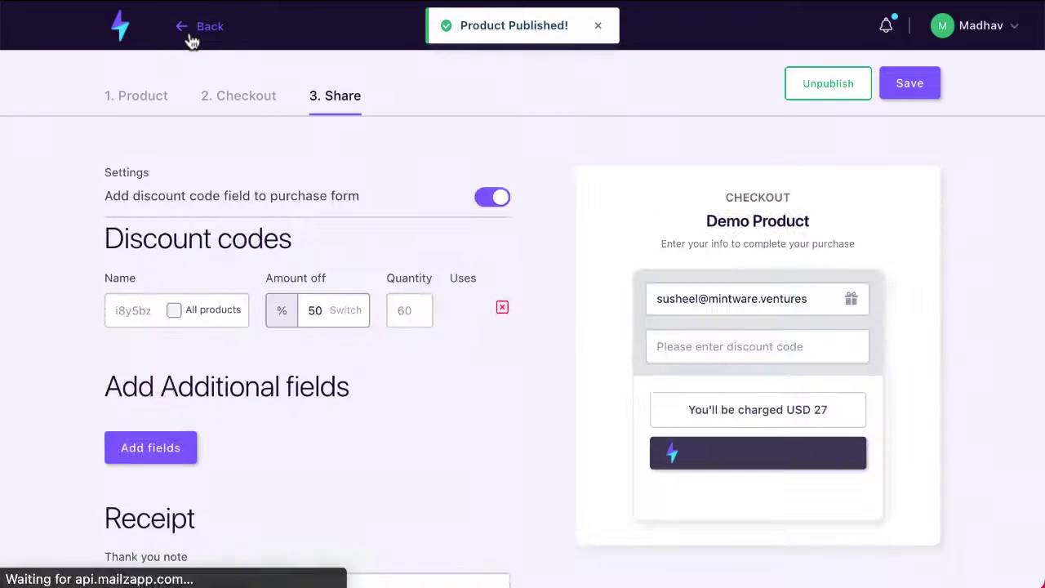
pyautogui.click(192, 41)
pyautogui.click(191, 42)
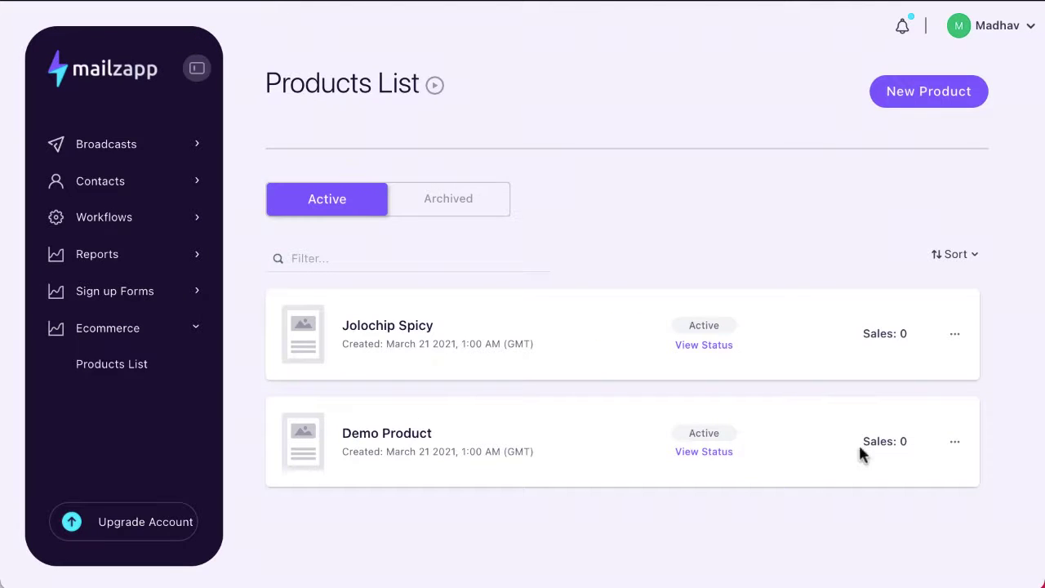
# - Create a new broadcast named 'Mailzapp Commerce'
pyautogui.click(128, 147)
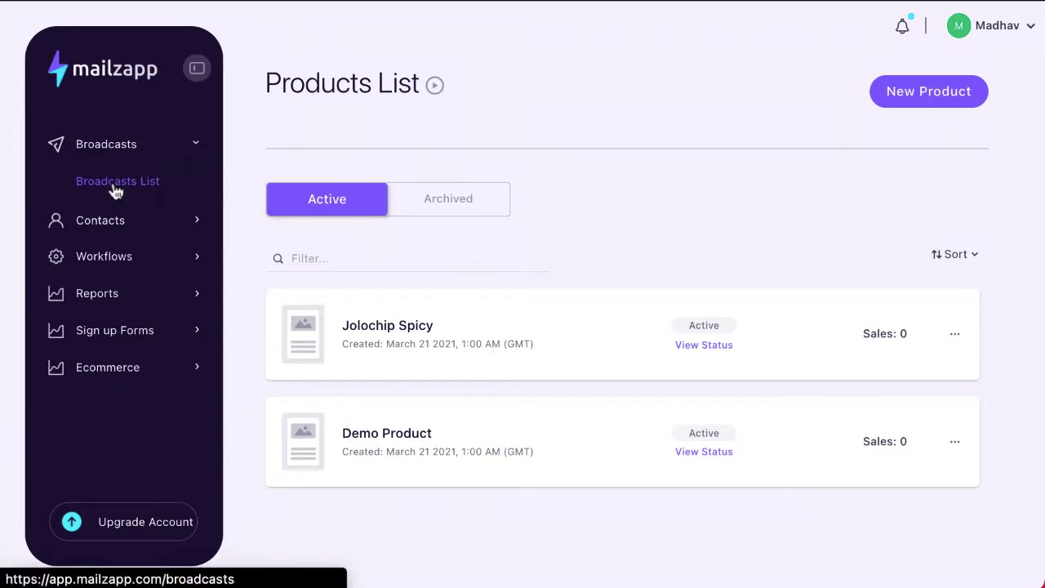
pyautogui.click(87, 190)
pyautogui.click(897, 98)
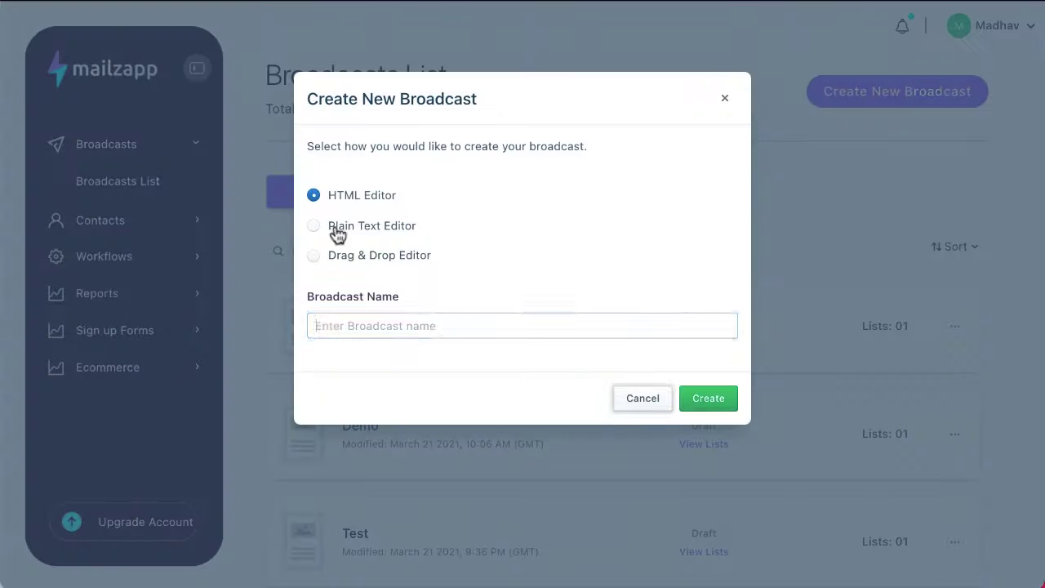
pyautogui.click(446, 326)
pyautogui.write('Mailzapp Commeerc')
pyautogui.press('BackSpace')
pyautogui.press('BackSpace')
pyautogui.press('BackSpace')
pyautogui.write('rce')
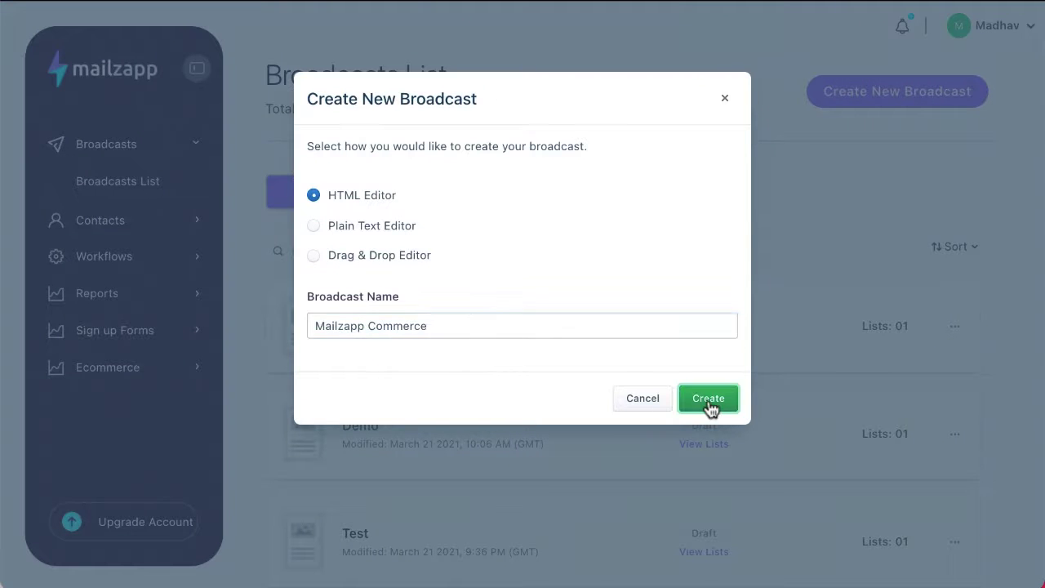
pyautogui.click(708, 398)
# - Address the broadcast to the Demo CnP list and choose the sender address
pyautogui.click(511, 281)
pyautogui.click(487, 326)
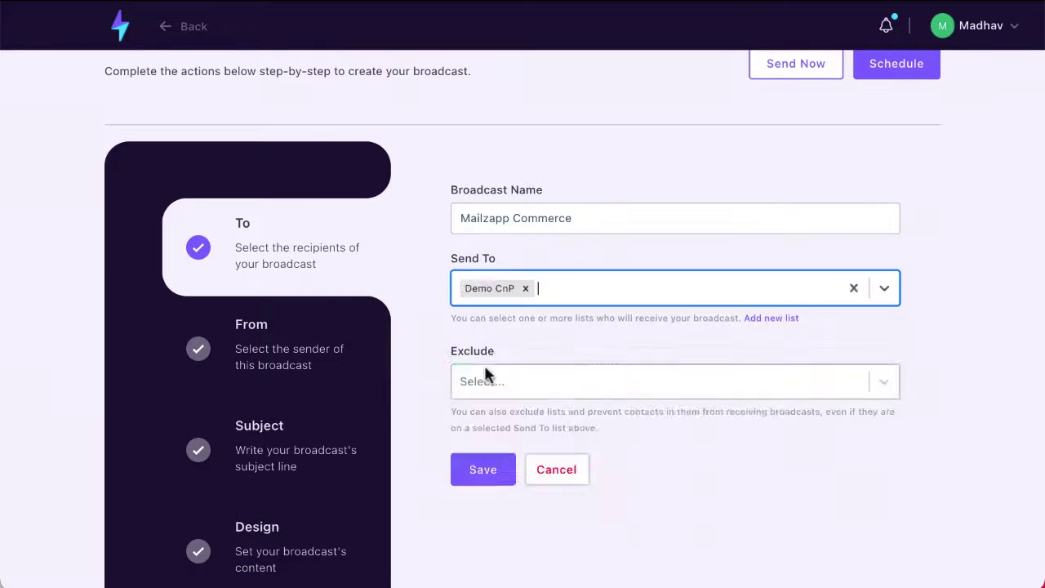
pyautogui.click(485, 381)
pyautogui.click(488, 384)
pyautogui.click(494, 435)
pyautogui.click(498, 276)
pyautogui.click(498, 314)
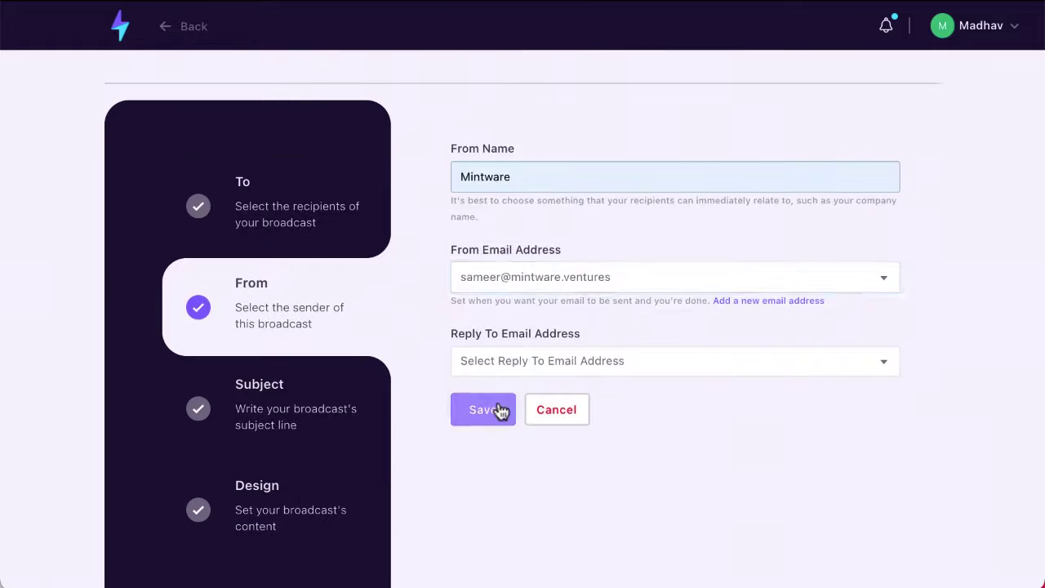
pyautogui.click(497, 411)
# - Set the subject to 'Awesome Product' and fill the footer address with 'Physical Address'
pyautogui.click(508, 176)
pyautogui.write('Awesome Product')
pyautogui.press('Tab')
pyautogui.click(504, 351)
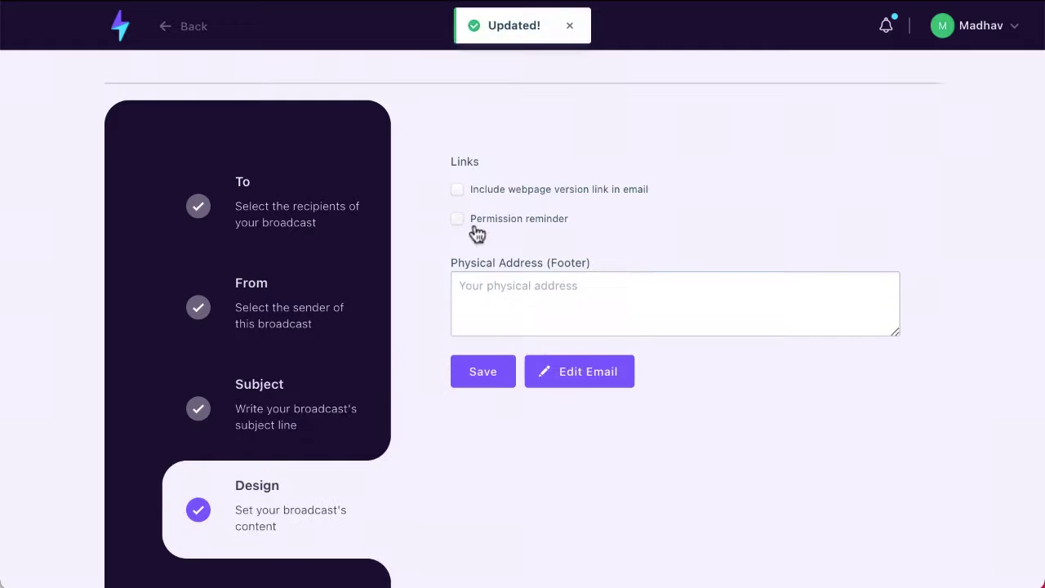
pyautogui.click(474, 282)
pyautogui.write('Physical Address')
pyautogui.click(575, 363)
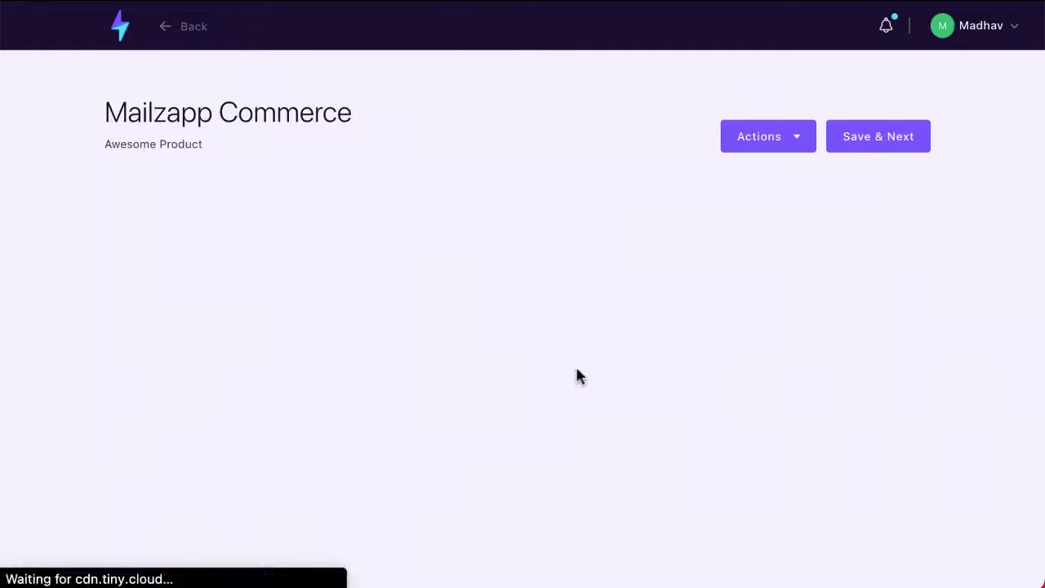
# - Embed the Jolochip Spicy product card into the email body
pyautogui.click(800, 140)
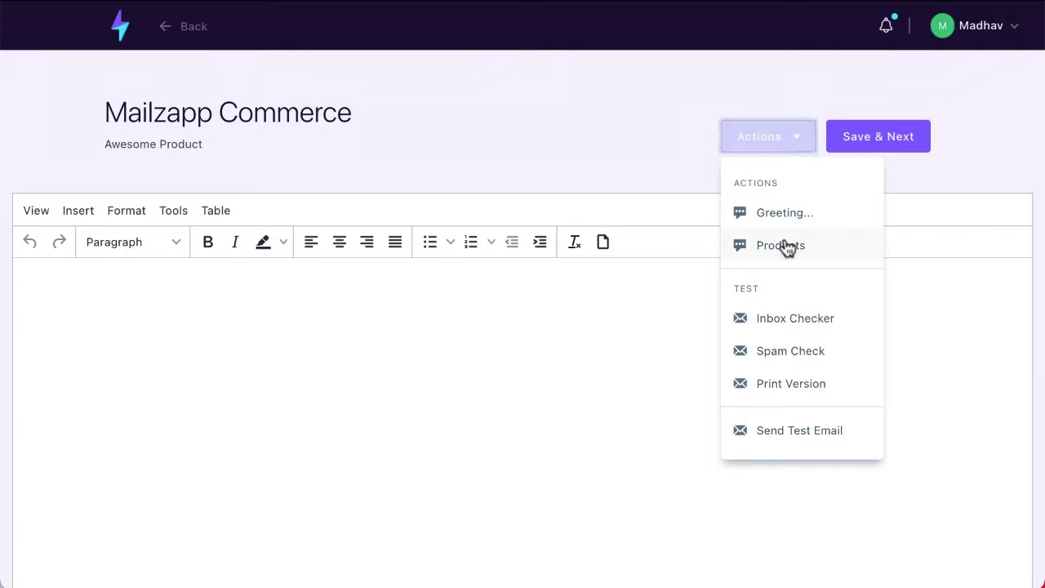
pyautogui.click(787, 245)
pyautogui.click(727, 180)
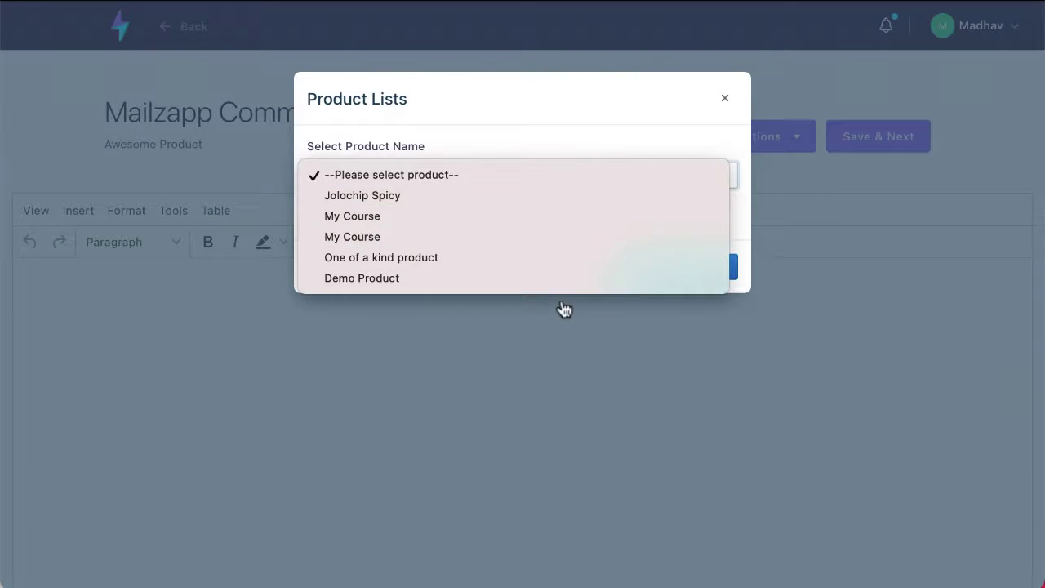
pyautogui.click(568, 204)
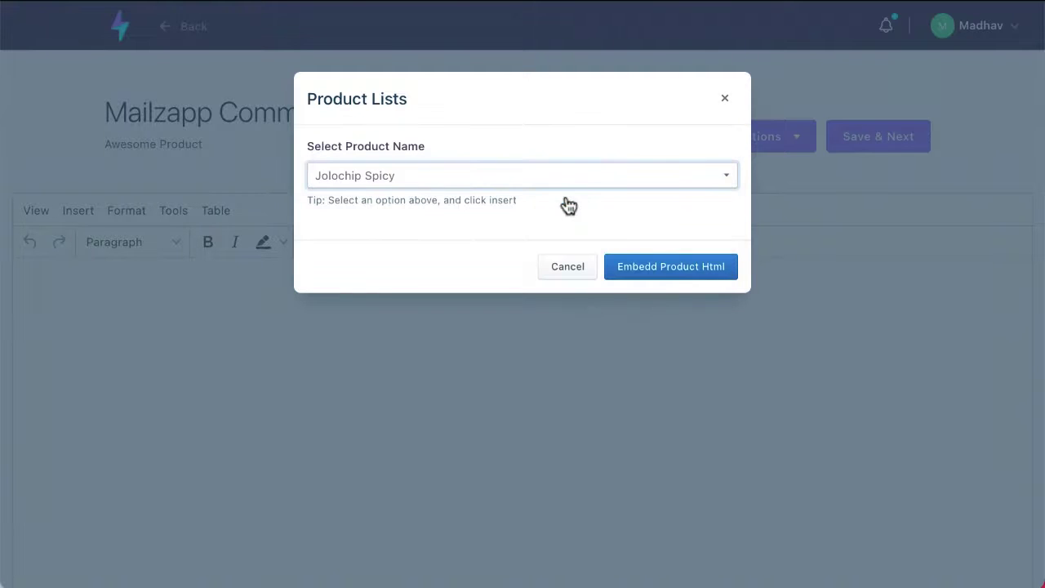
pyautogui.click(675, 267)
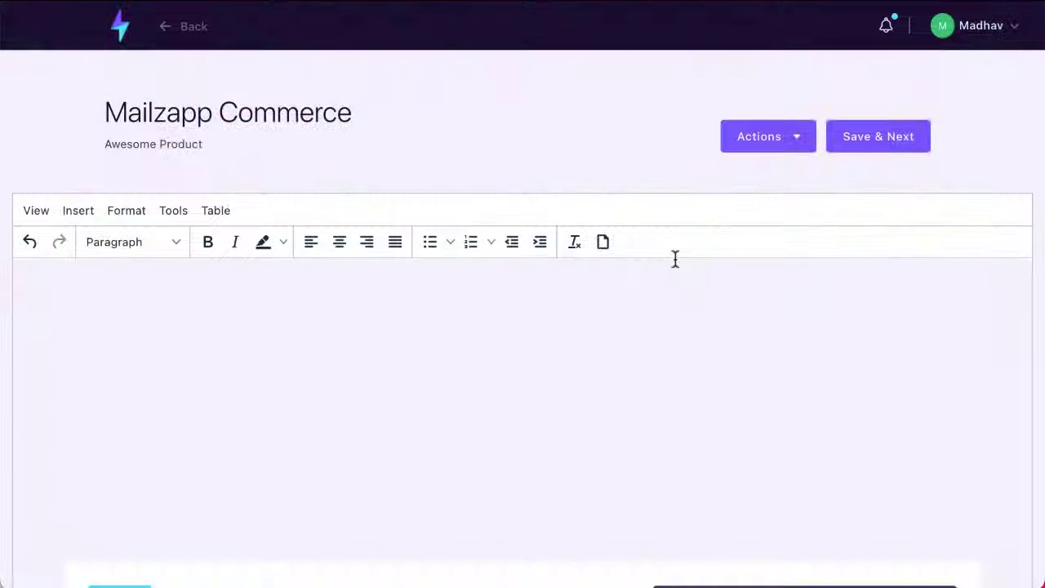
pyautogui.scroll(-5, 675, 259)
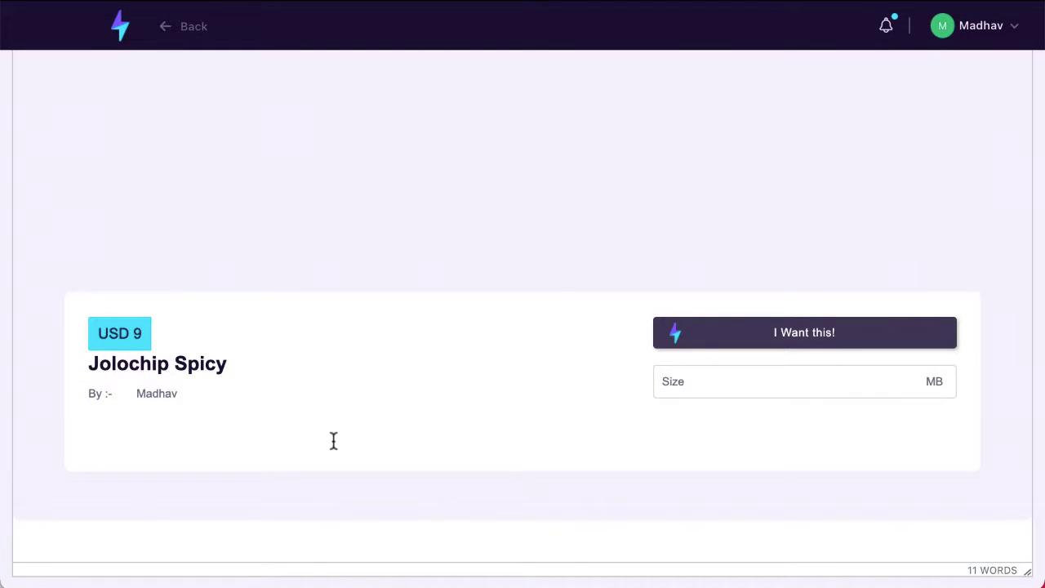
pyautogui.scroll(4, 333, 441)
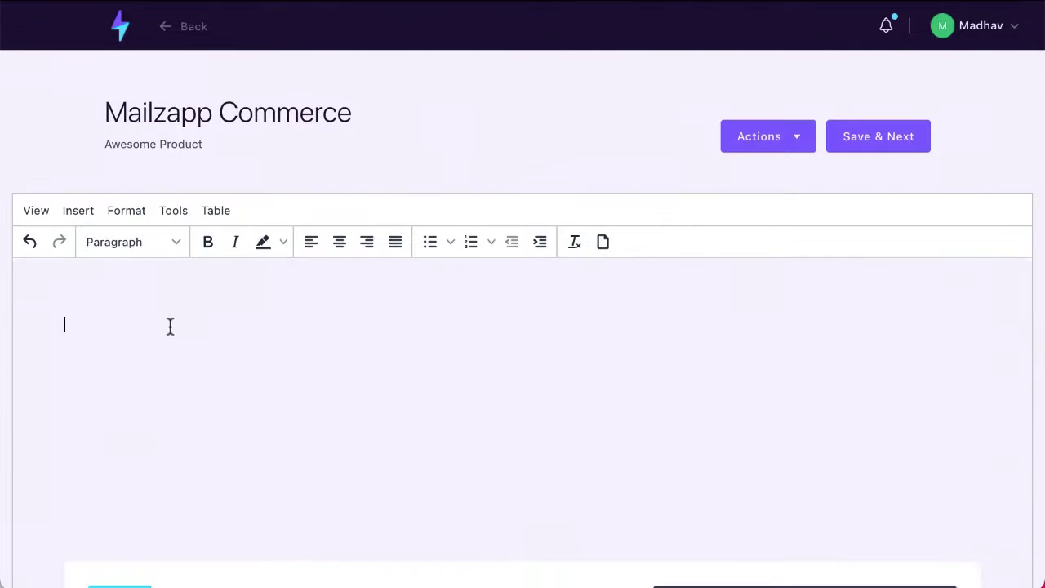
# - Type a line of sample text above the product card and review the email
pyautogui.write('kjölksdökfjölsdjfölksjdföl kjlksjdklf aöklksdflk ölk')
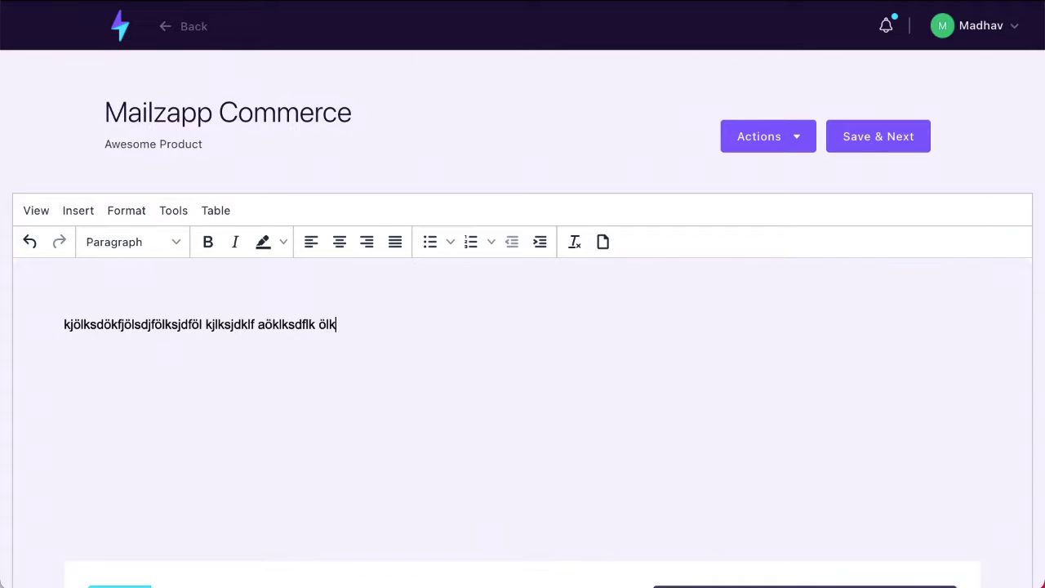
pyautogui.write('asjdfölkajsdölkfjasödlfkjslkdf')
pyautogui.scroll(-2, 4, 444)
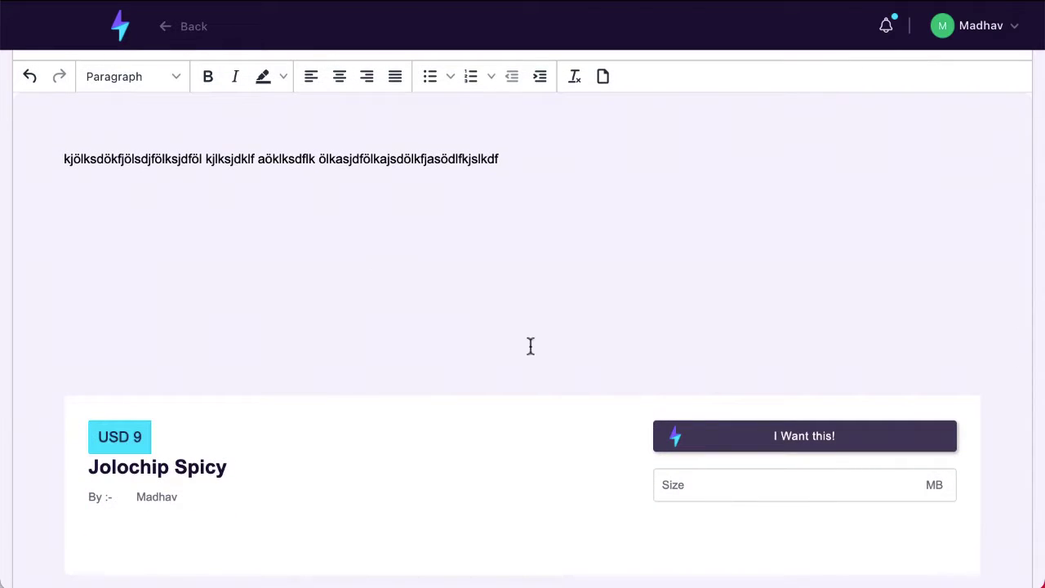
pyautogui.scroll(-1, 351, 351)
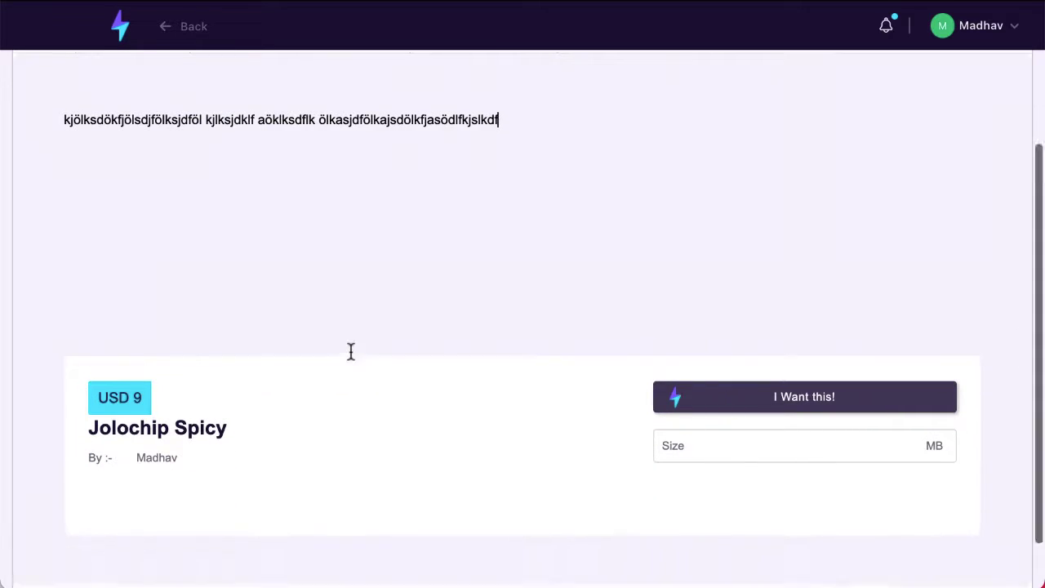
pyautogui.scroll(-2, 351, 351)
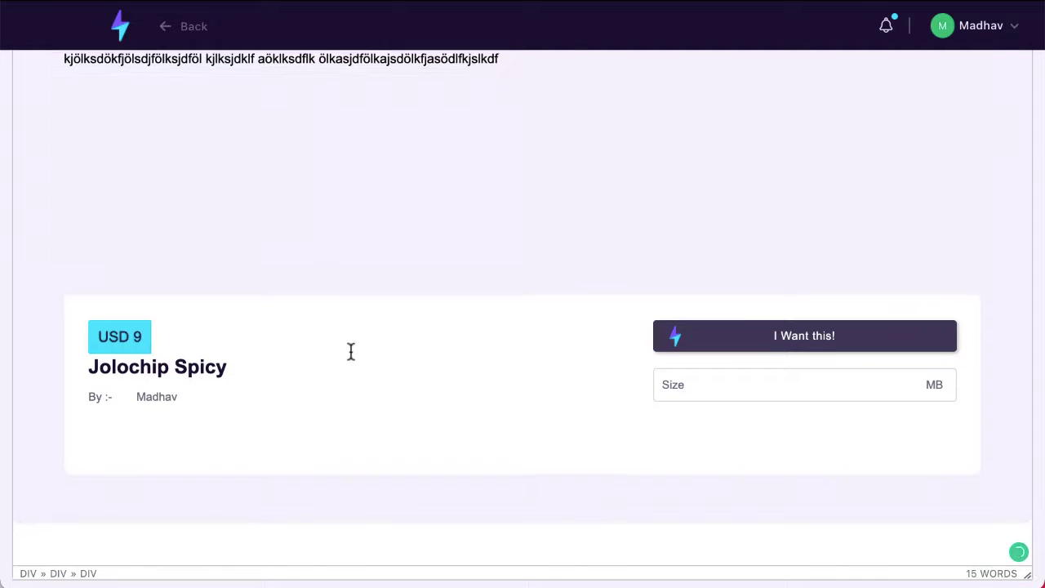
pyautogui.scroll(3, 351, 351)
pyautogui.scroll(-2, 245, 351)
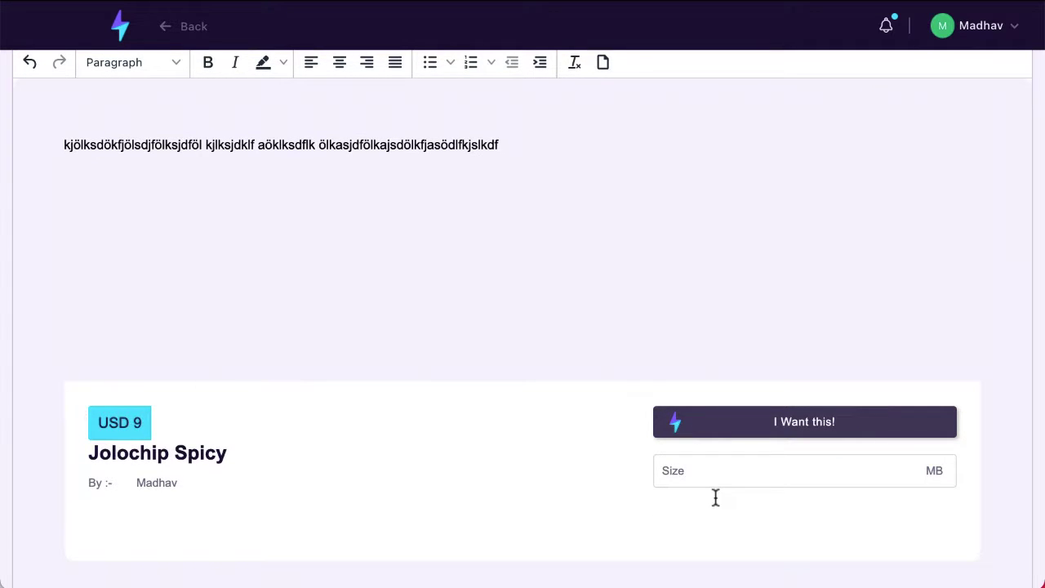
pyautogui.scroll(1, 715, 497)
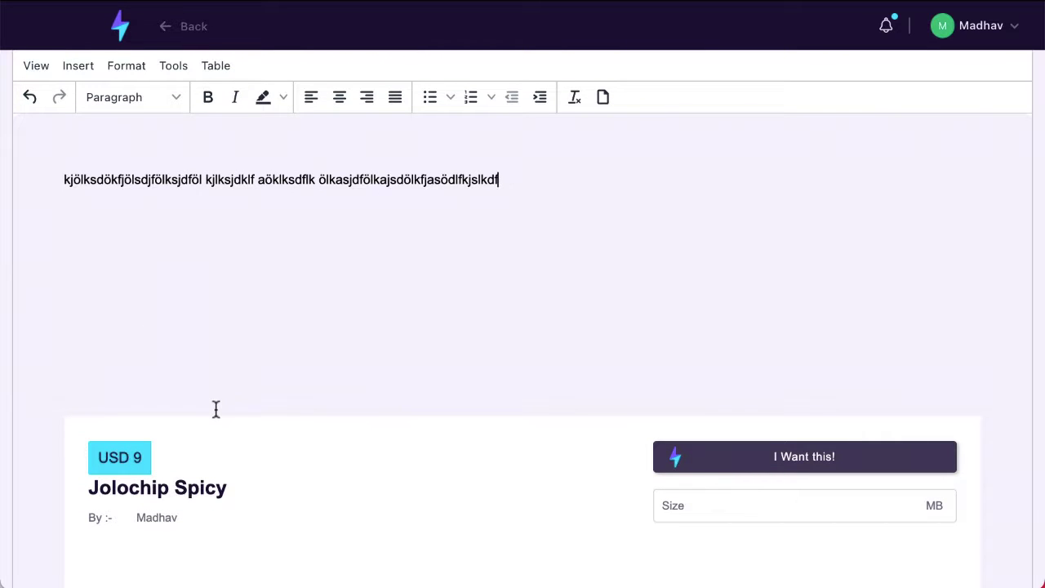
pyautogui.scroll(3, 214, 408)
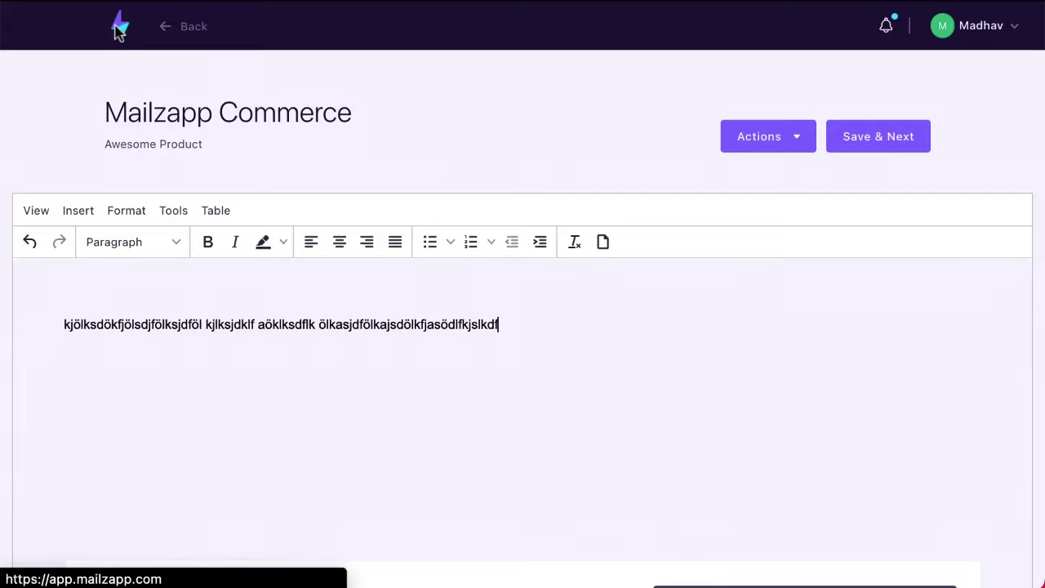
# - Return to the home dashboard, review the completed getting-started steps, and open the account menu
pyautogui.click(120, 26)
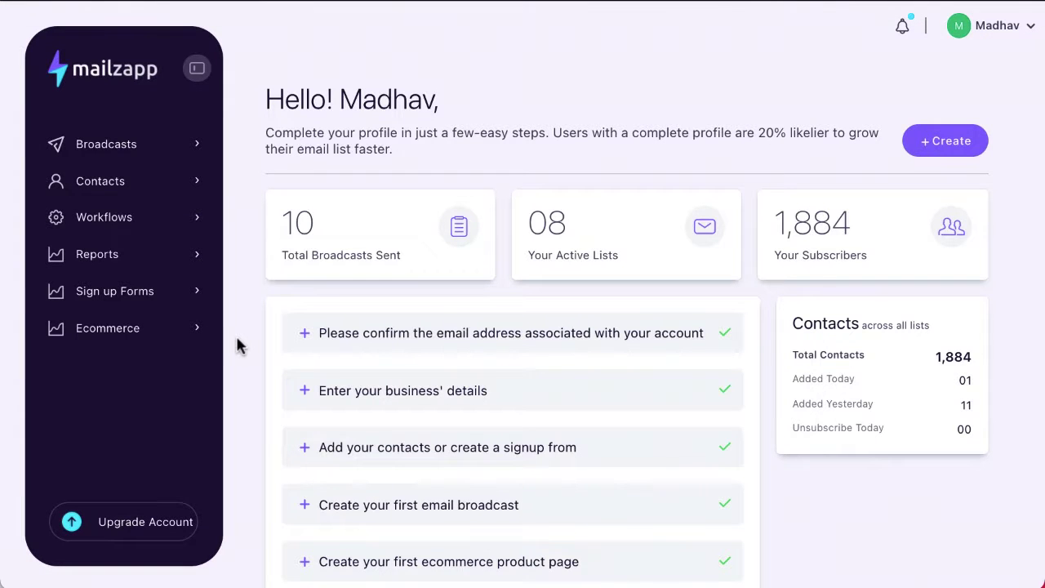
pyautogui.scroll(-3, 237, 347)
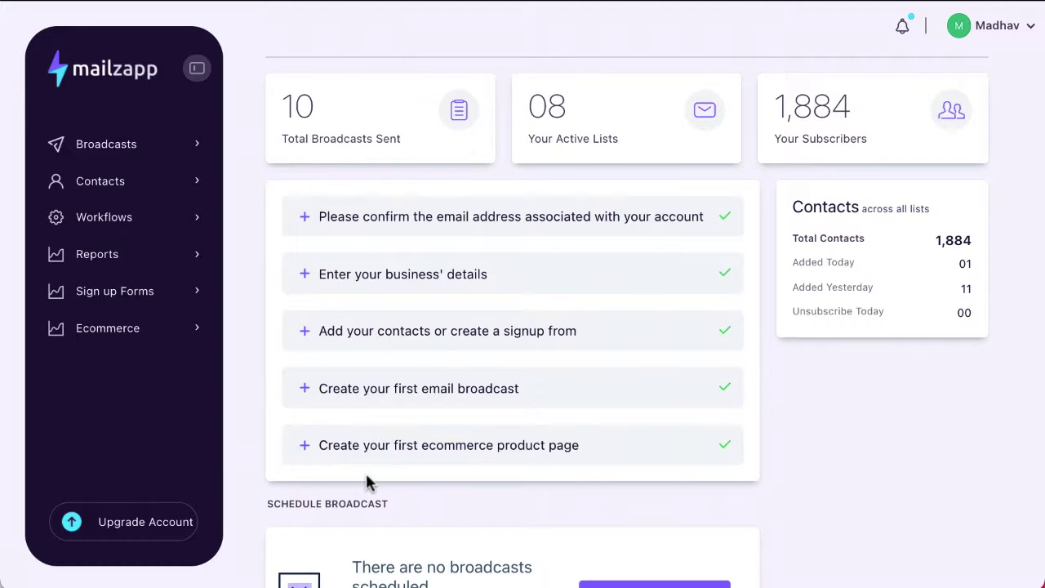
pyautogui.scroll(-5, 364, 480)
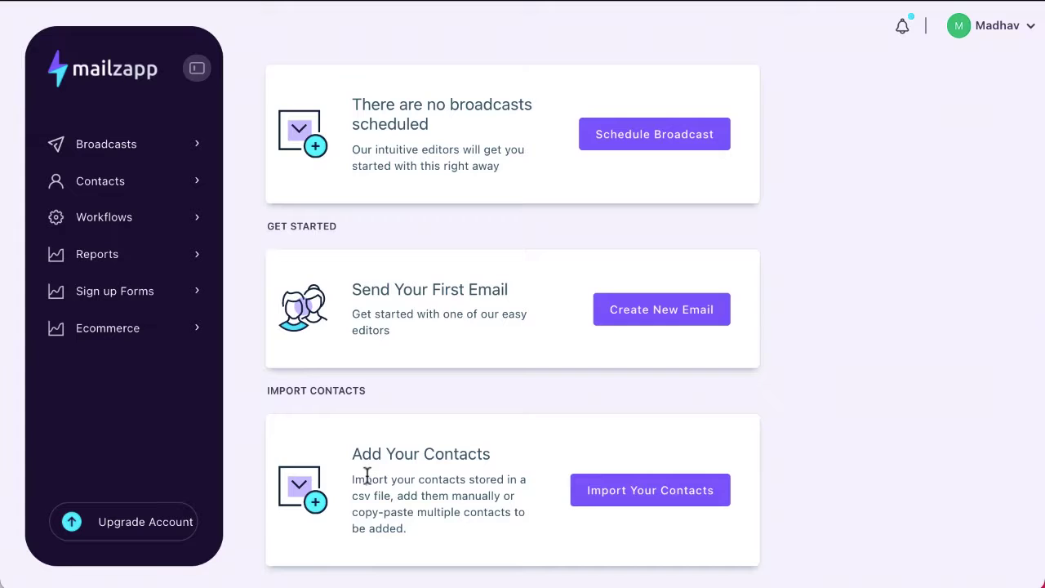
pyautogui.scroll(5, 367, 479)
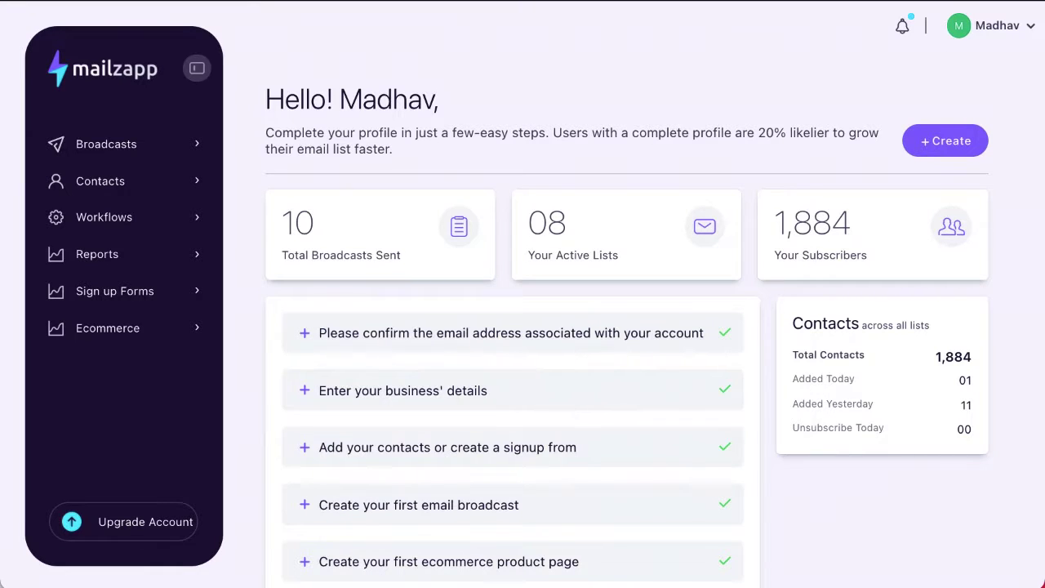
pyautogui.click(1030, 27)
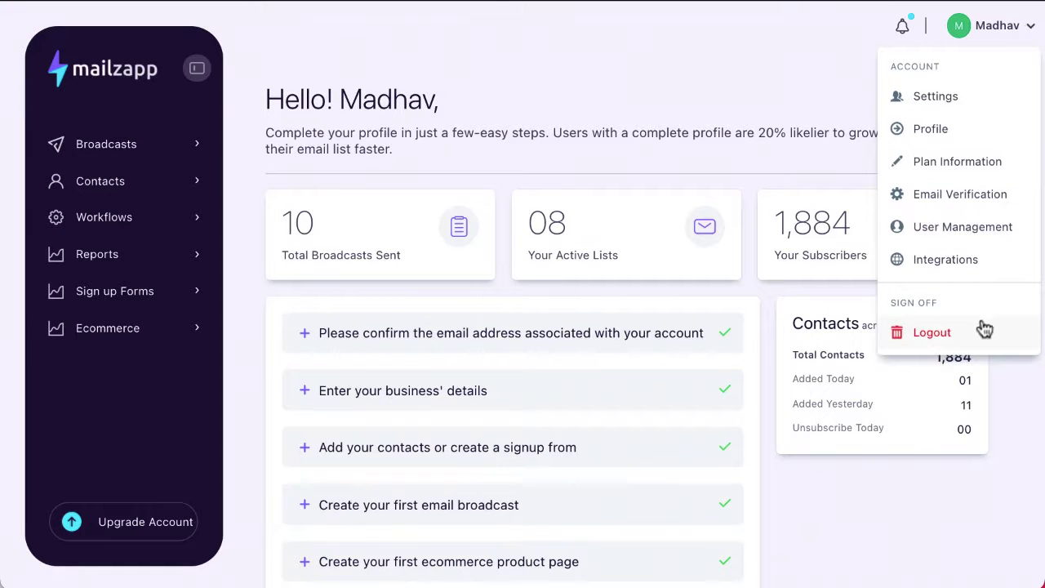